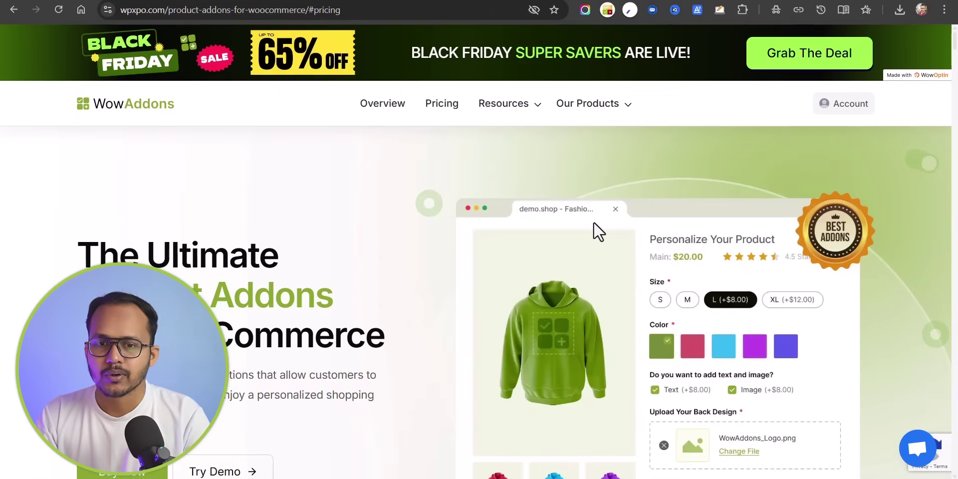
# - Review the WowAddons product page's feature sections on product addons, display conditions, addon pricing and upselling
pyautogui.scroll(-3, 608, 264)
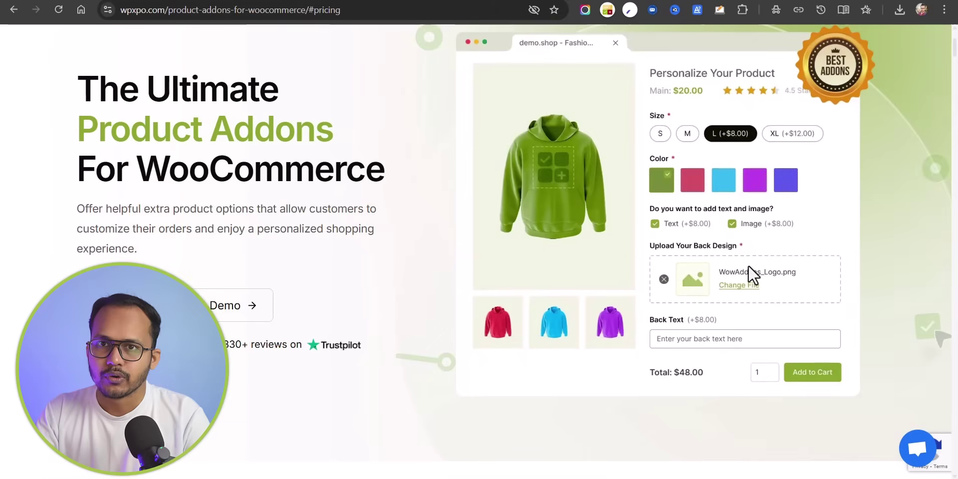
pyautogui.scroll(-5, 748, 269)
pyautogui.scroll(-6, 757, 265)
pyautogui.scroll(-14, 755, 264)
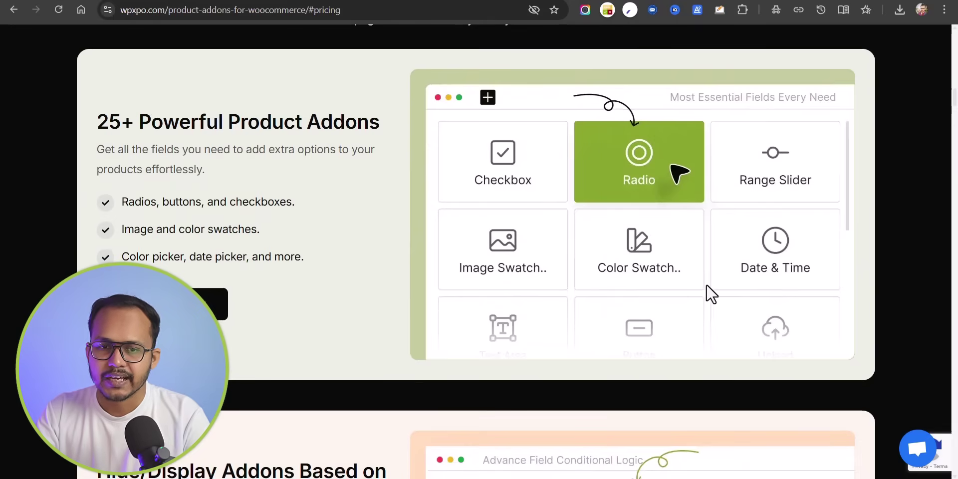
pyautogui.scroll(-1, 632, 277)
pyautogui.scroll(-4, 694, 249)
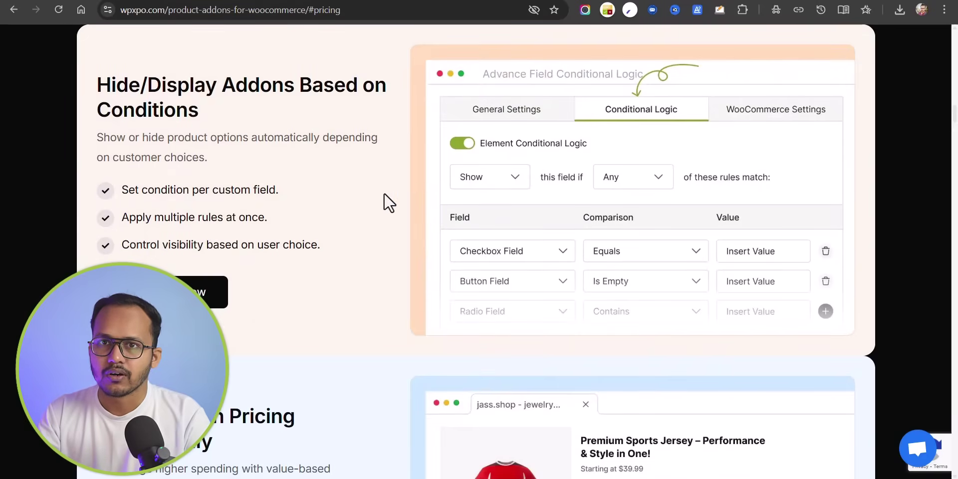
pyautogui.scroll(-6, 384, 192)
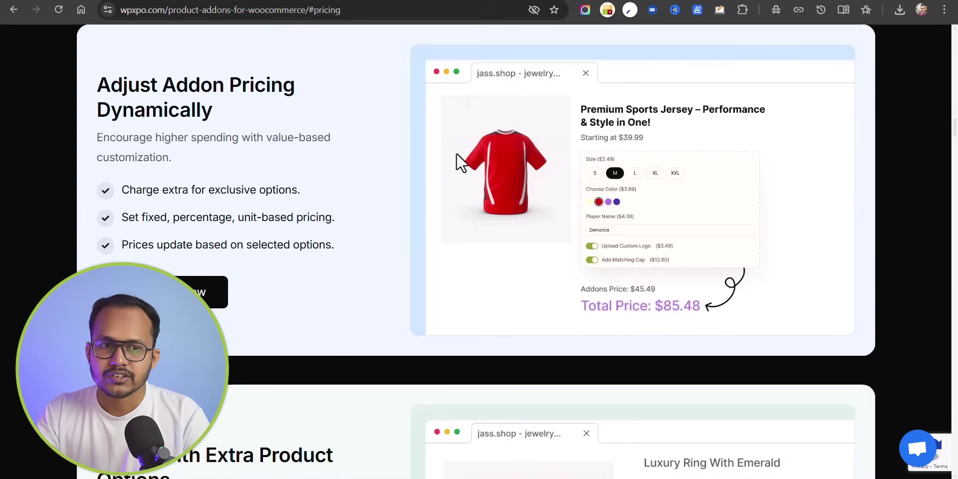
pyautogui.scroll(-5, 496, 163)
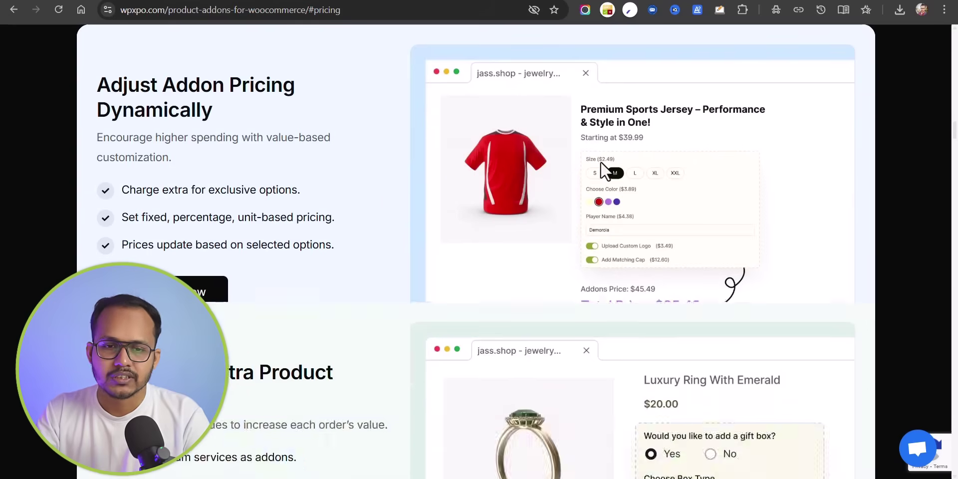
pyautogui.scroll(-2, 437, 172)
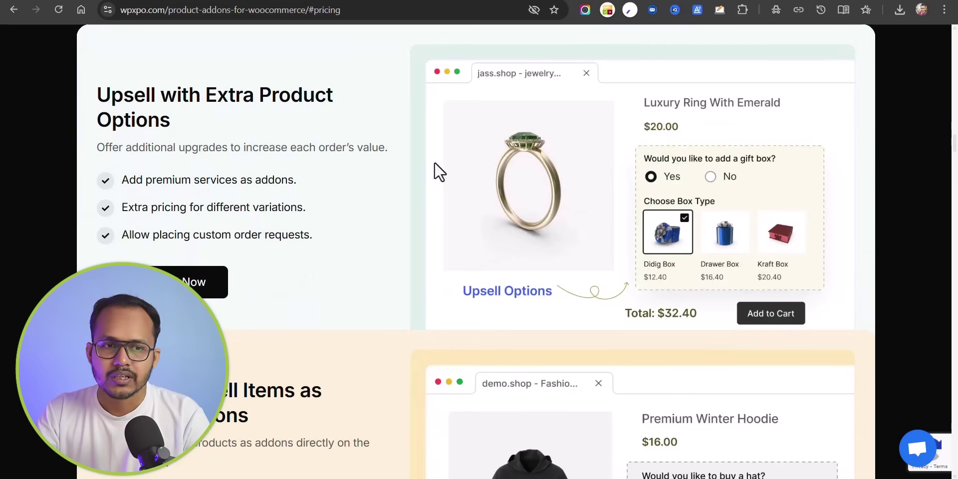
pyautogui.scroll(-10, 541, 154)
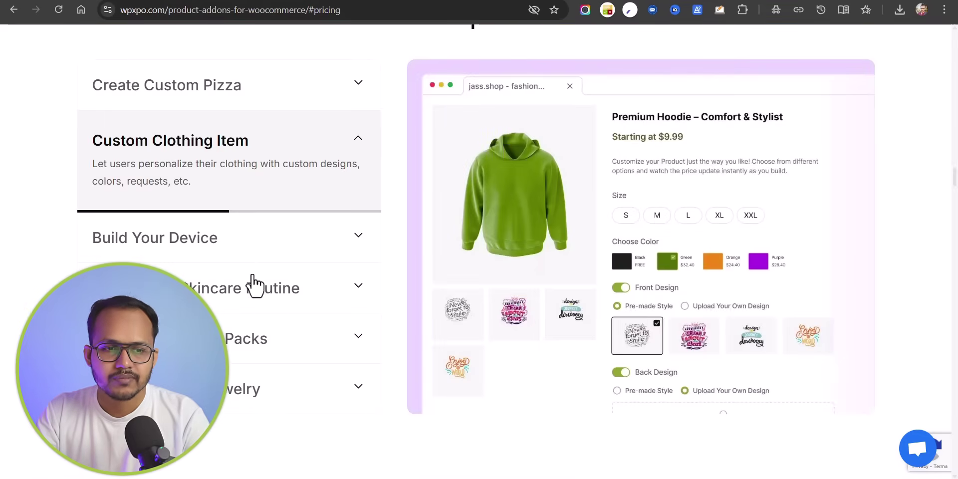
# - View the Build Your Device example and read the section on dynamic pricing based on selected options
pyautogui.click(220, 241)
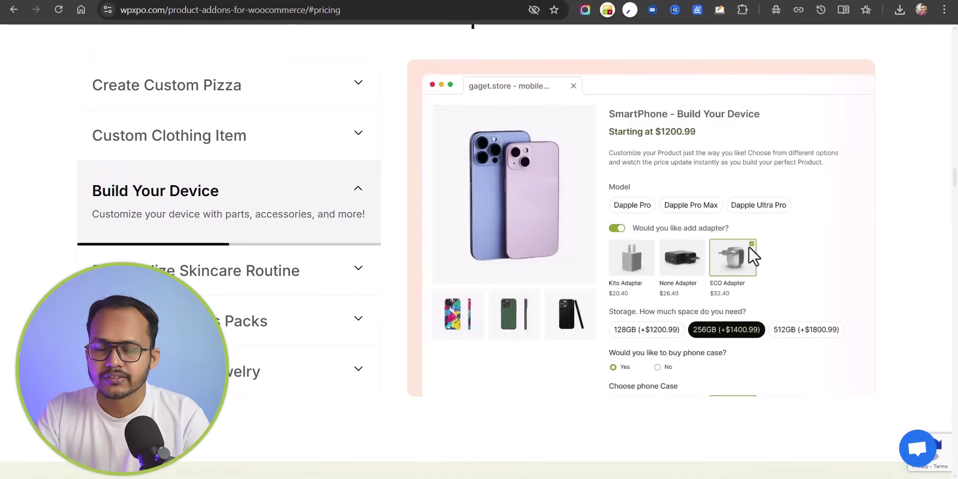
pyautogui.scroll(-3, 742, 284)
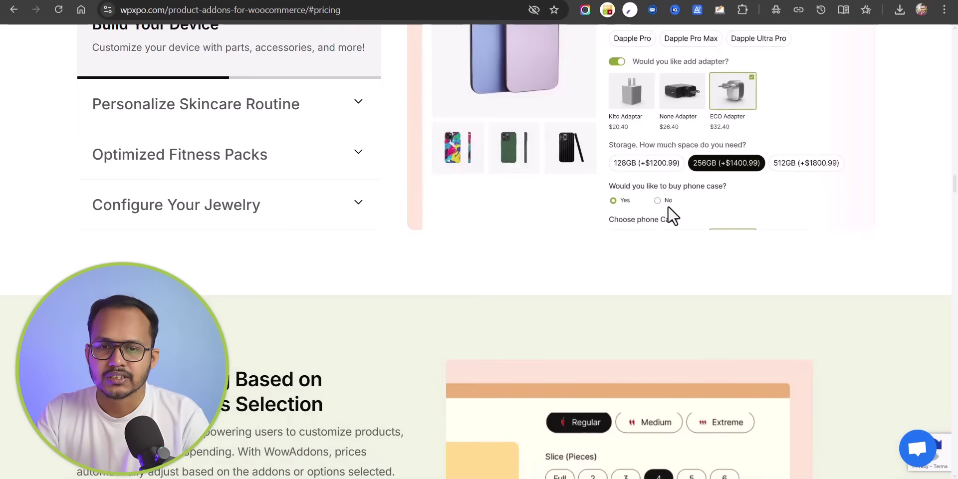
pyautogui.scroll(-5, 442, 239)
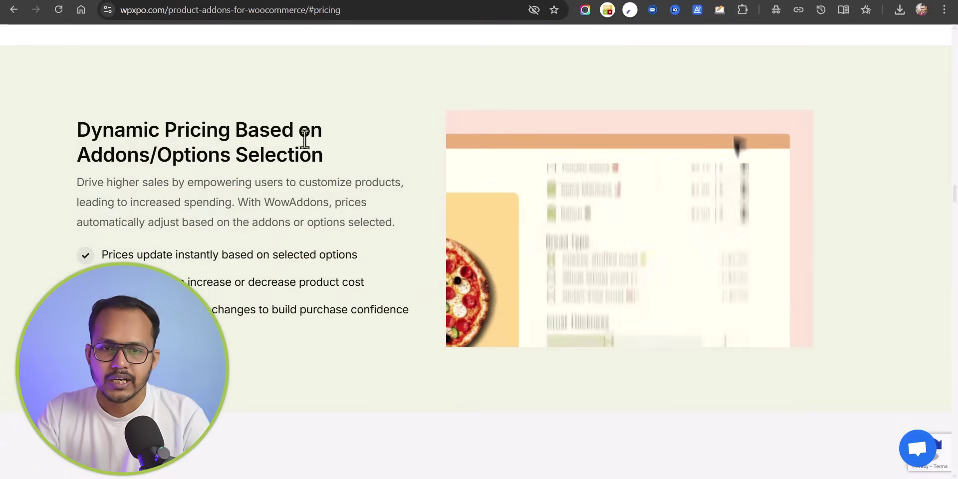
pyautogui.scroll(-5, 335, 199)
pyautogui.scroll(-5, 402, 218)
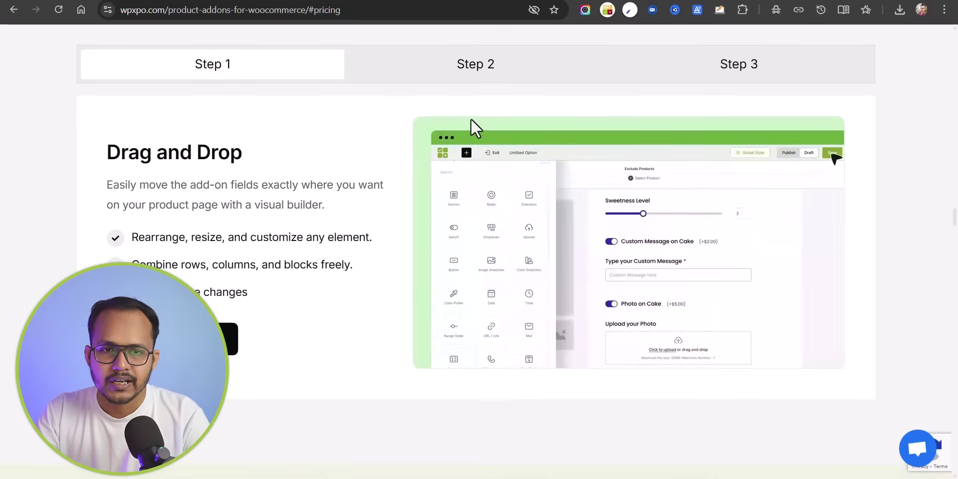
# - View Step 2 and Step 3 of the builder overview and examine the list of 25+ product addon fields
pyautogui.click(484, 76)
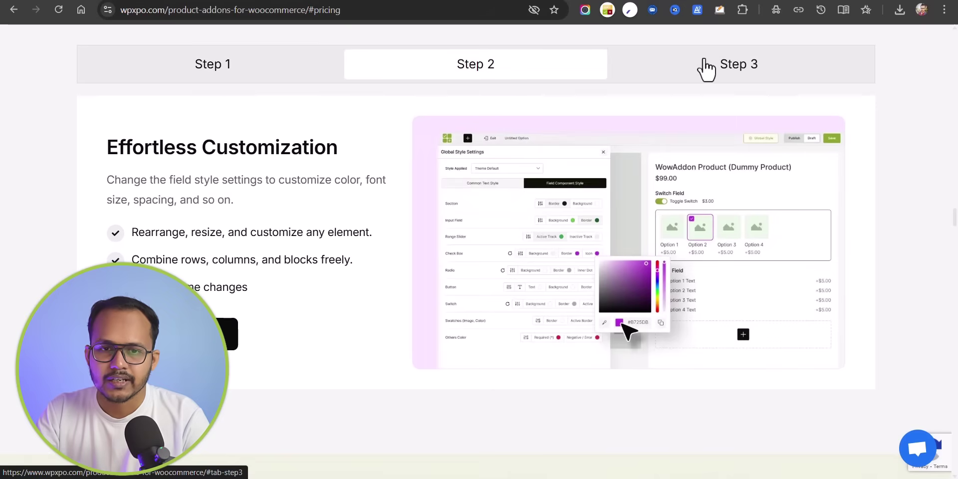
pyautogui.click(704, 70)
pyautogui.scroll(-20, 463, 250)
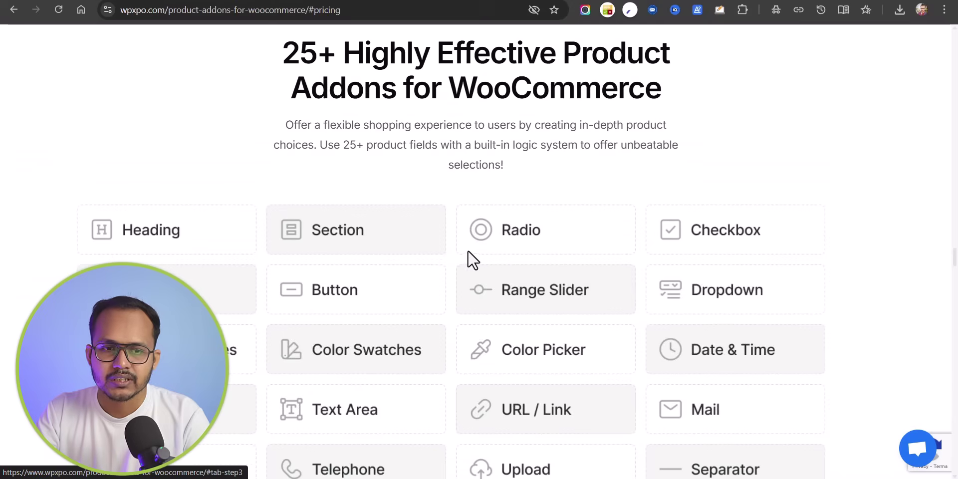
pyautogui.scroll(-3, 504, 239)
pyautogui.scroll(2, 558, 242)
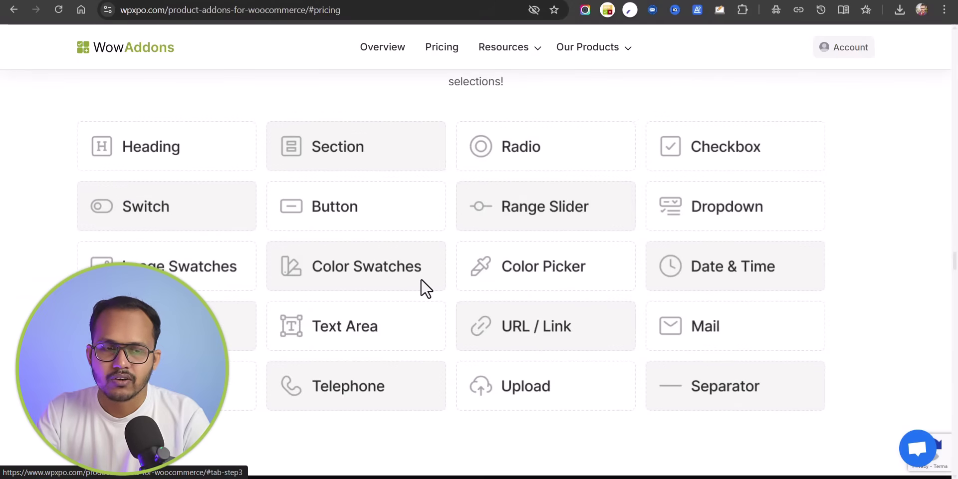
pyautogui.scroll(-12, 556, 239)
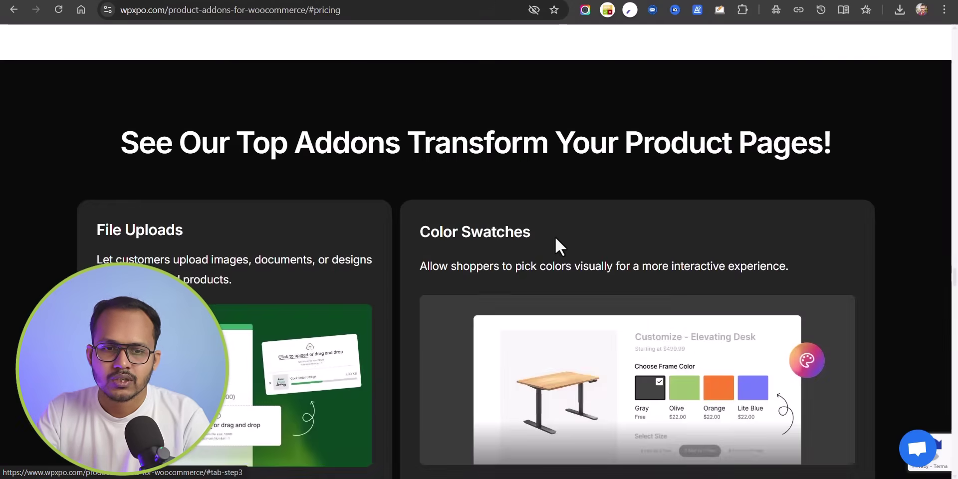
pyautogui.scroll(6, 559, 234)
pyautogui.scroll(5, 548, 228)
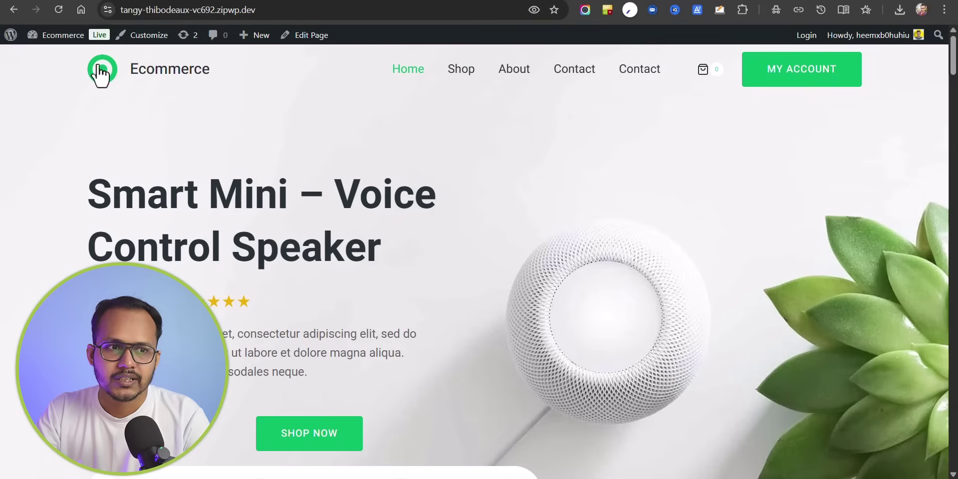
# - Switch to the Ecommerce site and open the Add Plugins page in its WordPress admin
pyautogui.moveTo(57, 36)
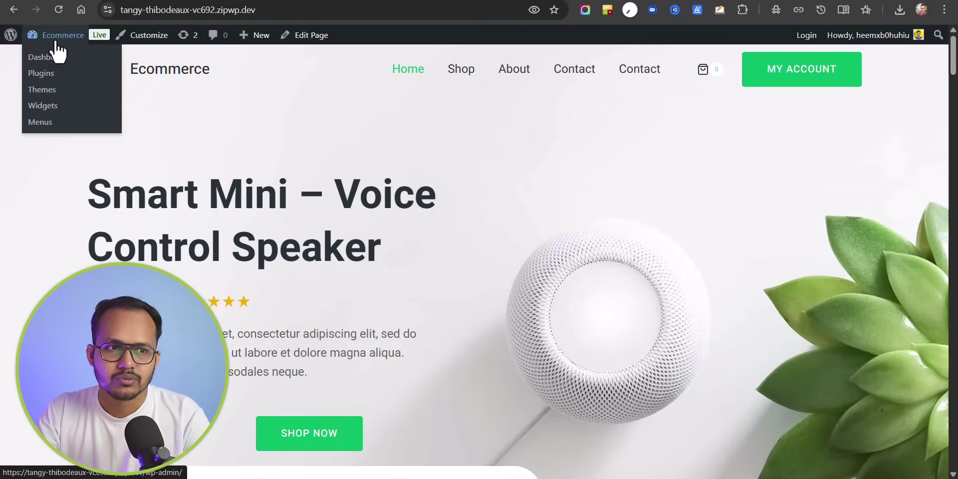
pyautogui.click(44, 60)
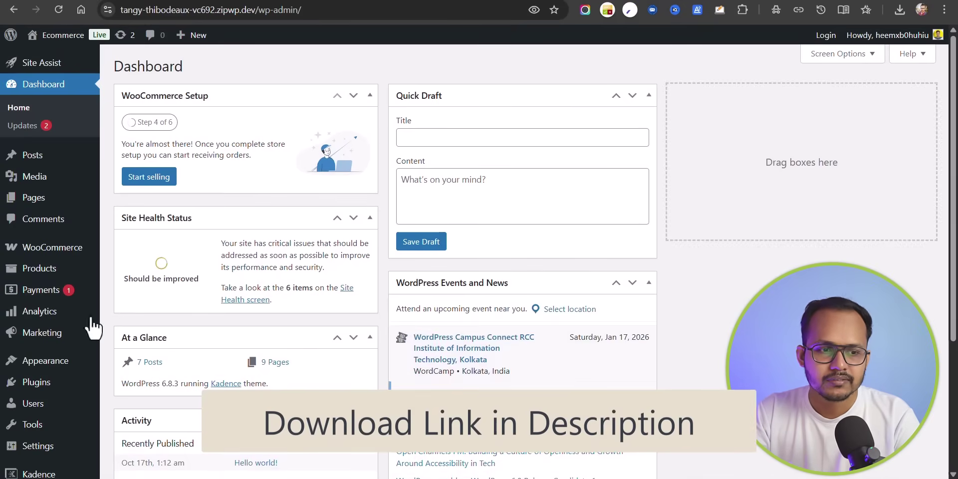
pyautogui.moveTo(37, 384)
pyautogui.click(131, 403)
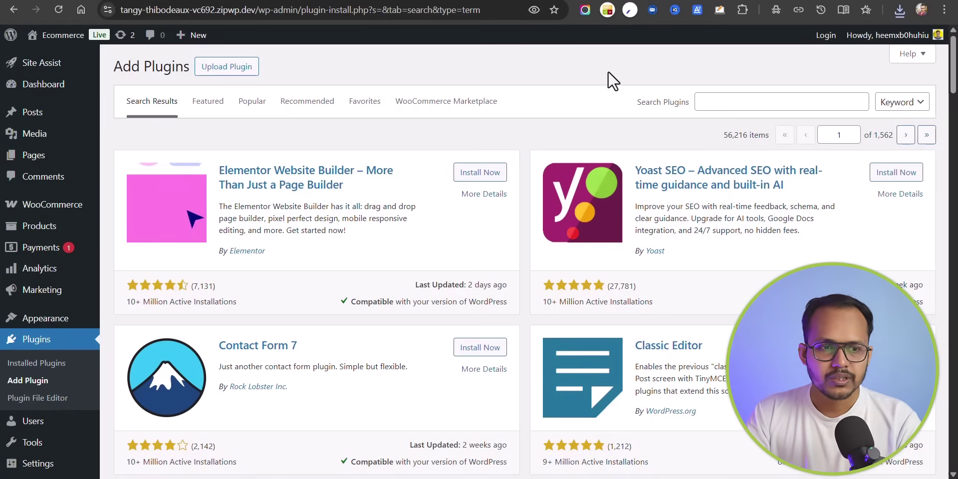
# - Search the plugins for "wow addons", then install and activate Product Addons and Product Options With Custom Fields – WowAddons
pyautogui.click(750, 105)
pyautogui.write('wow addons')
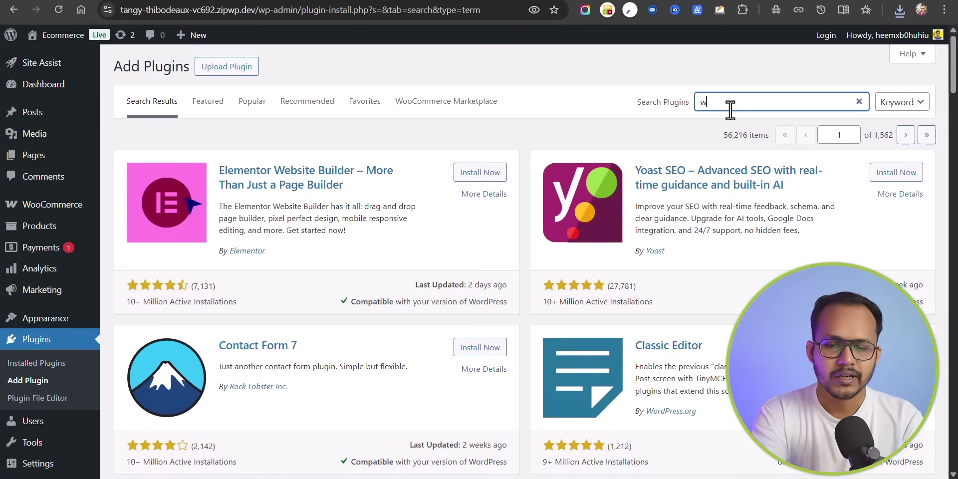
pyautogui.click(479, 172)
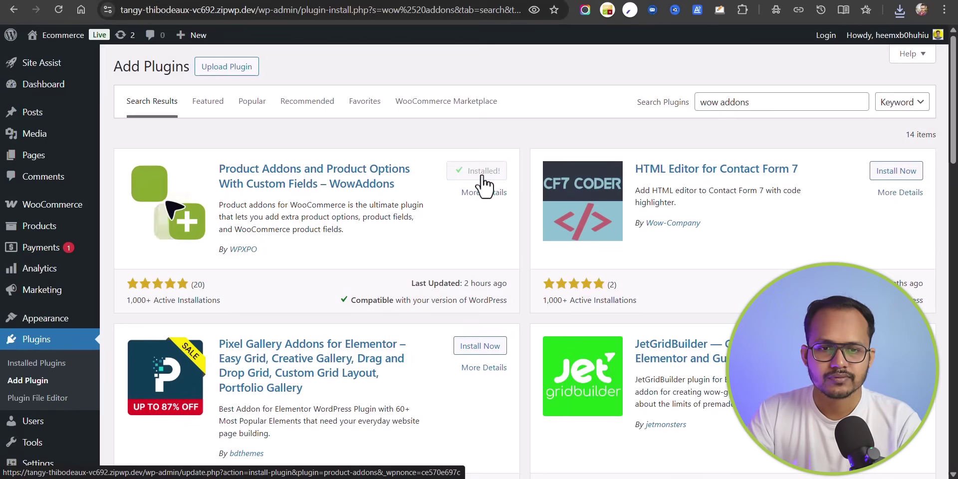
pyautogui.click(483, 175)
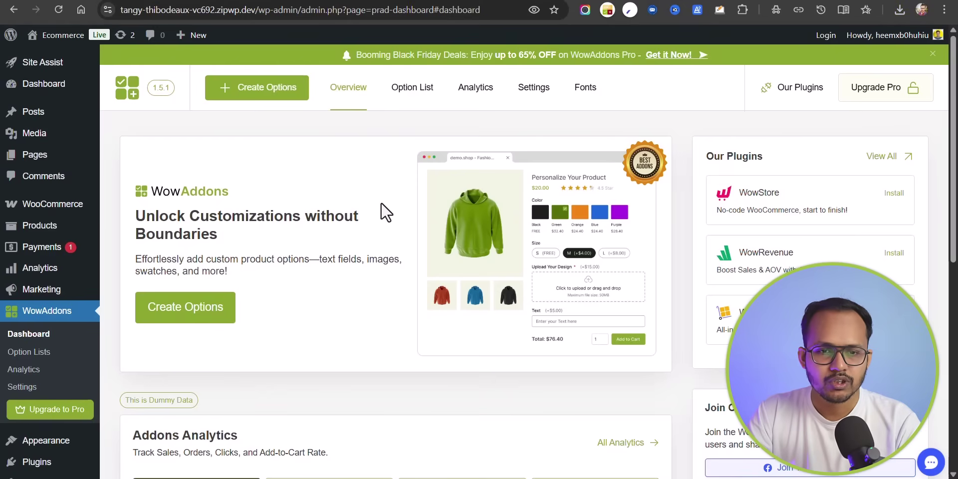
# - Look through the WowAddons overview analytics, the option list, the performance insights and the plugin settings
pyautogui.scroll(-5, 363, 241)
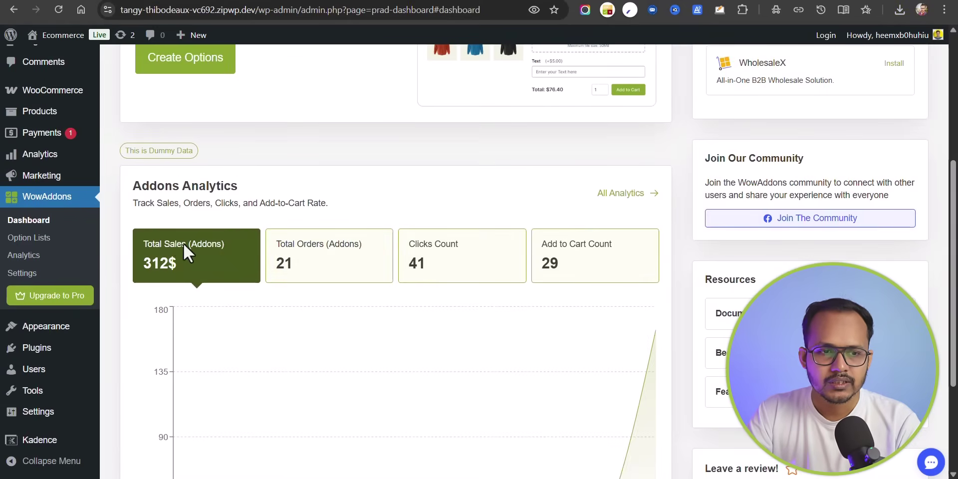
pyautogui.scroll(-3, 462, 278)
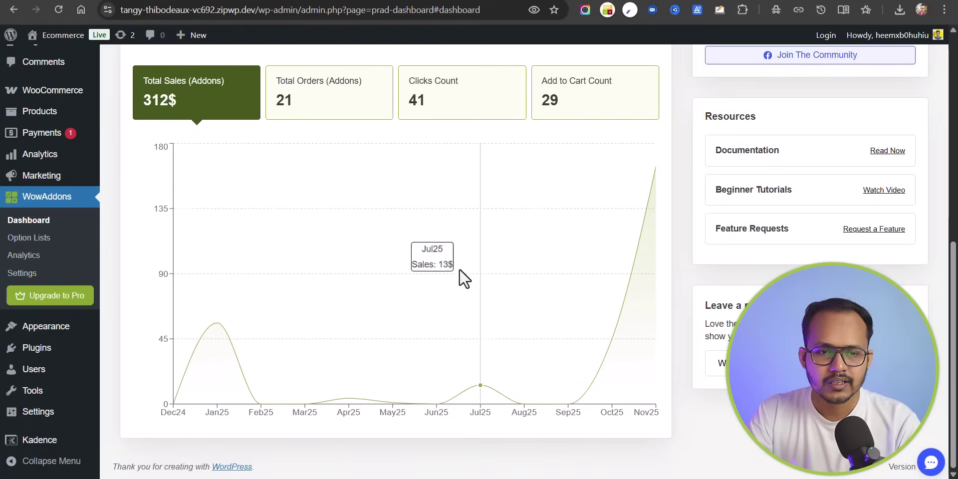
pyautogui.scroll(6, 469, 259)
pyautogui.scroll(2, 473, 263)
pyautogui.click(413, 88)
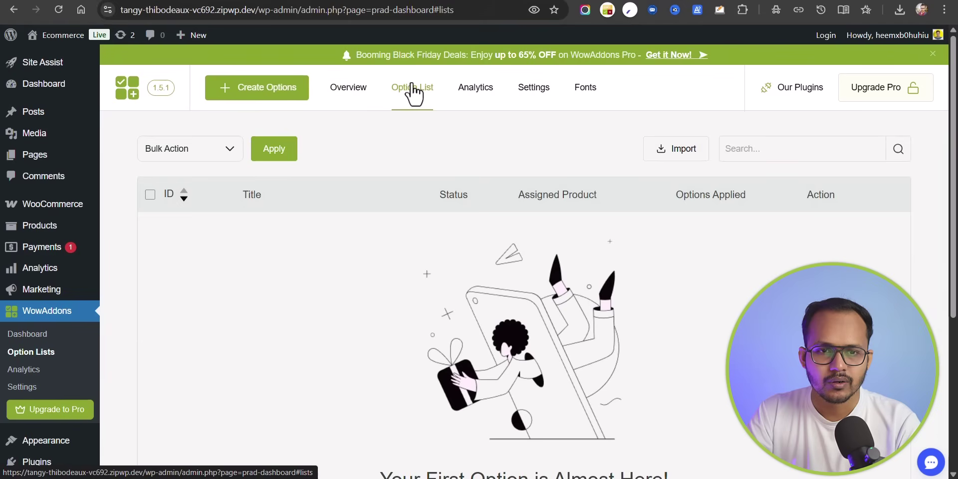
pyautogui.click(479, 93)
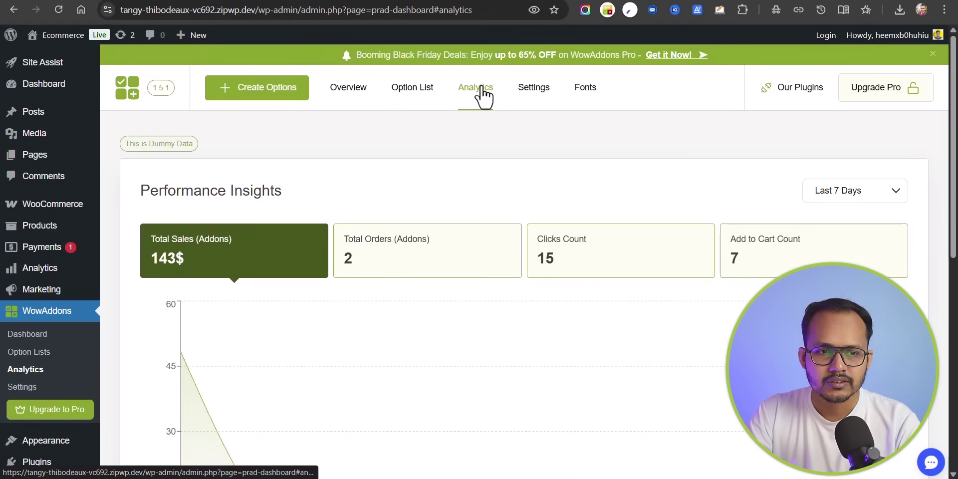
pyautogui.click(530, 98)
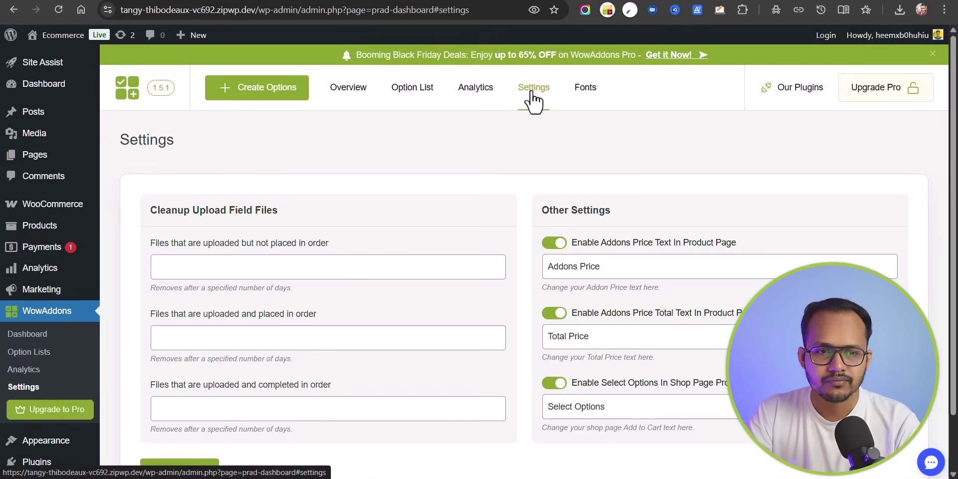
# - Create a new option set from the option list and assign it to the specific product "Order your Custom Desktop PC"
pyautogui.click(410, 95)
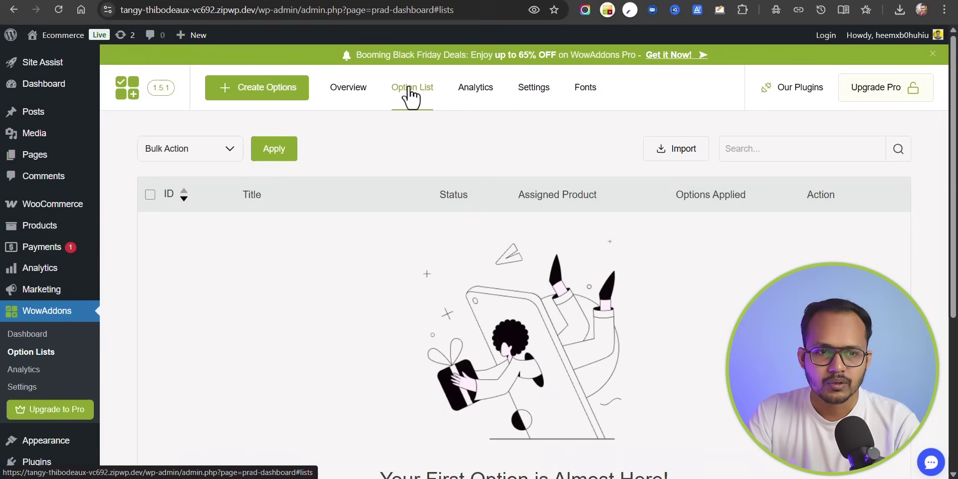
pyautogui.click(267, 95)
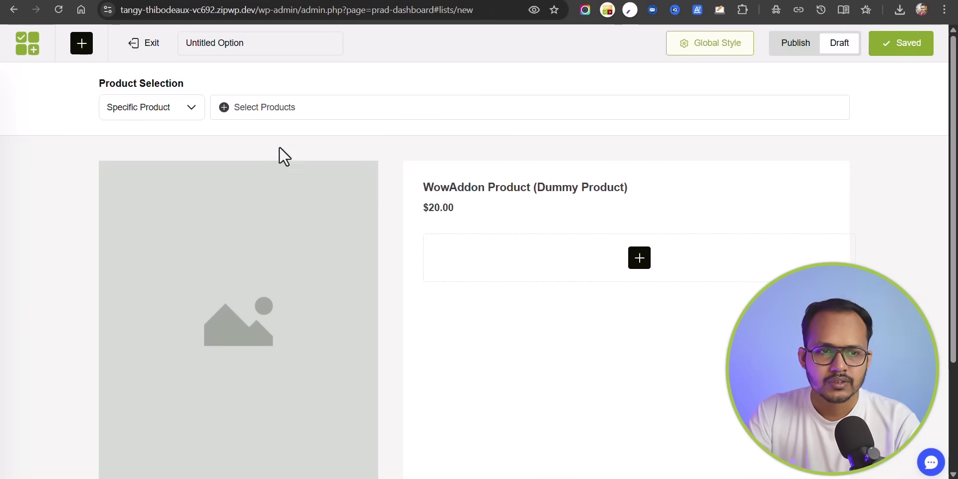
pyautogui.click(160, 120)
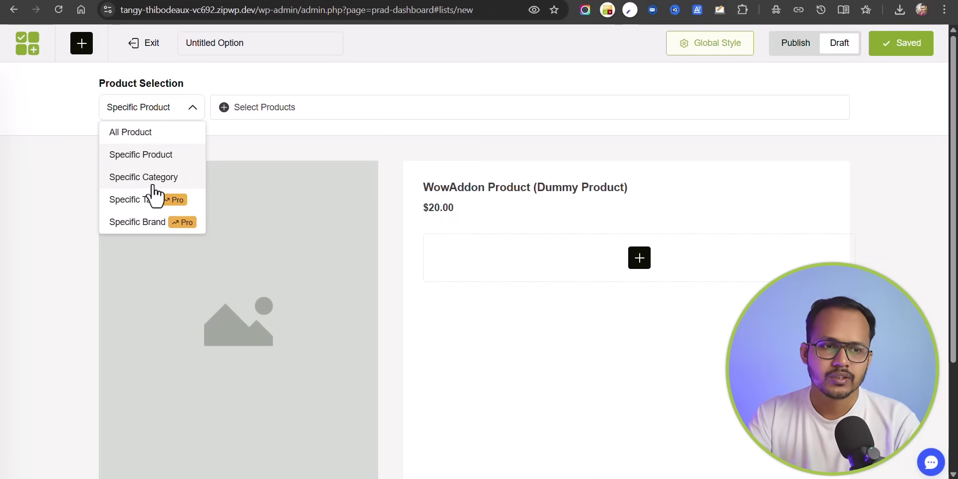
pyautogui.click(150, 156)
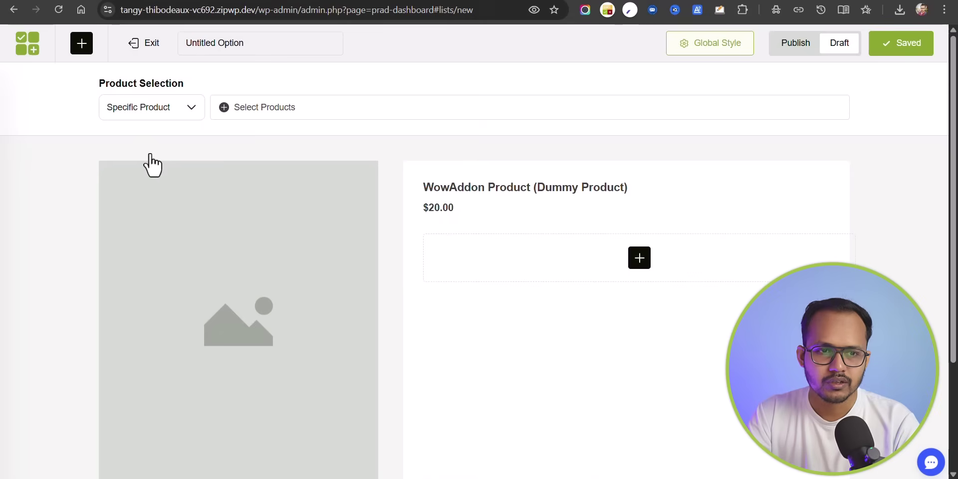
pyautogui.click(319, 112)
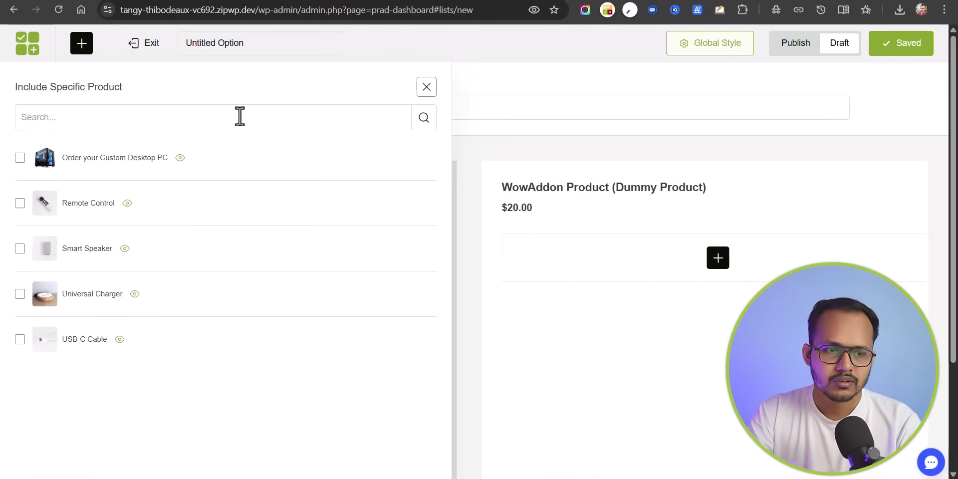
pyautogui.write('custom')
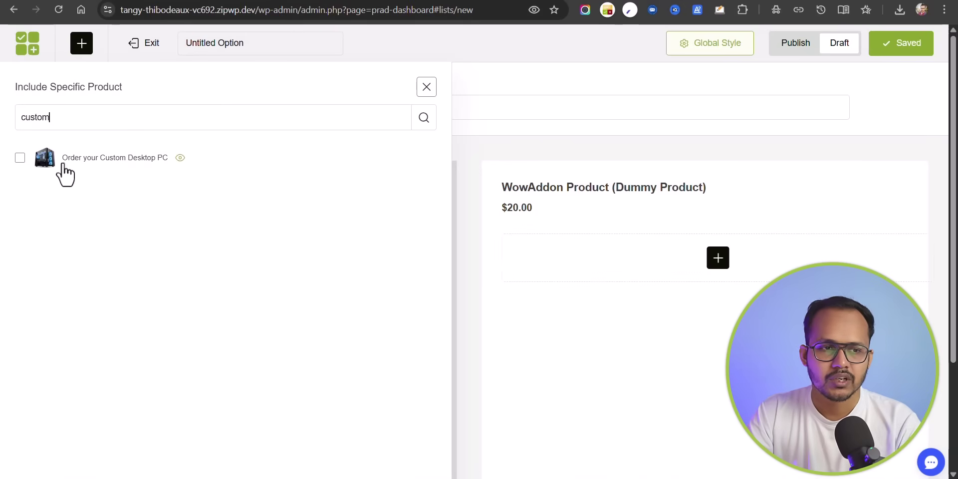
pyautogui.click(20, 158)
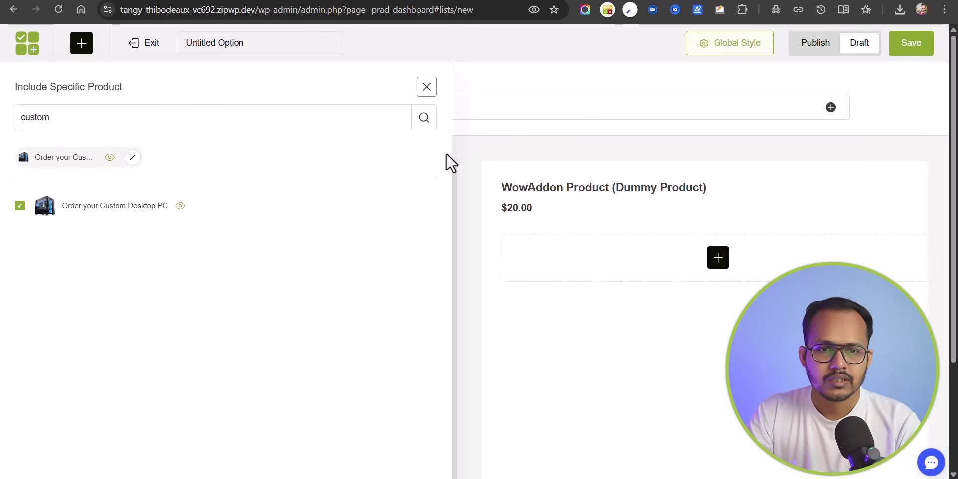
pyautogui.click(428, 90)
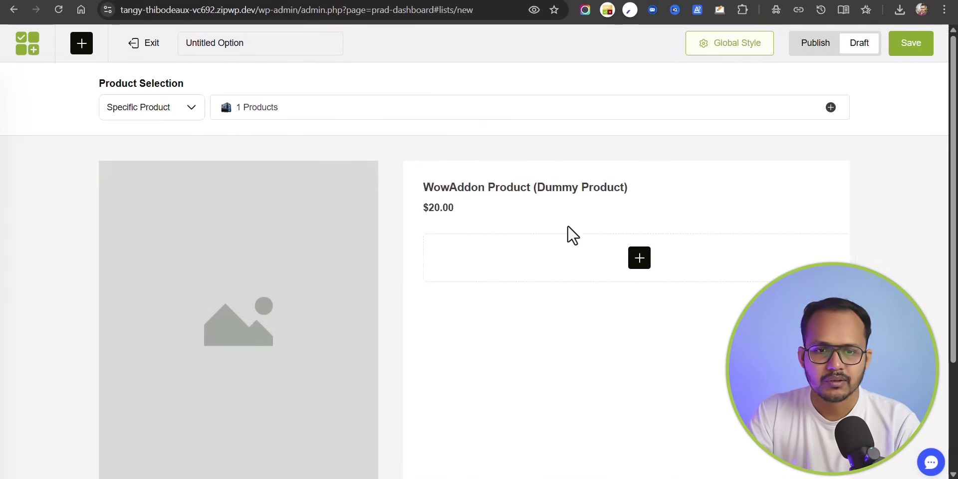
# - Browse the available elements and add a Section element to the empty option set
pyautogui.click(639, 261)
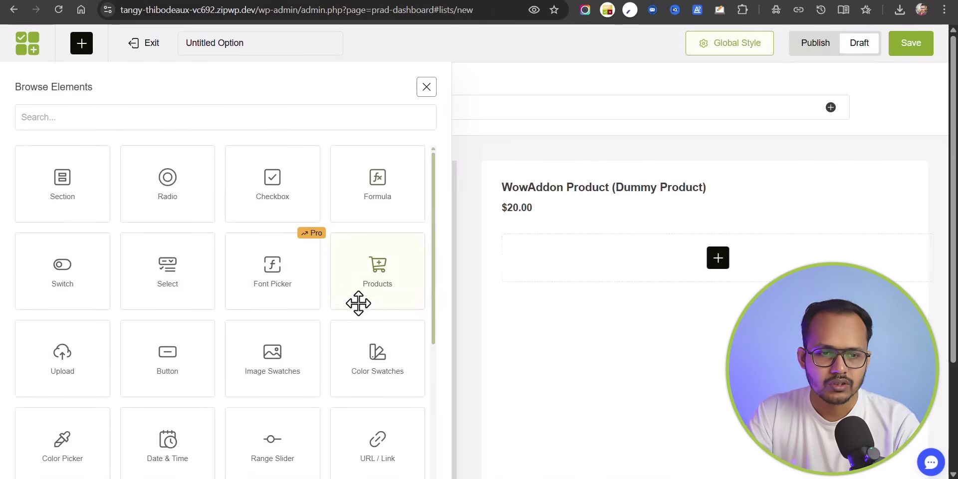
pyautogui.scroll(-6, 358, 303)
pyautogui.scroll(6, 316, 346)
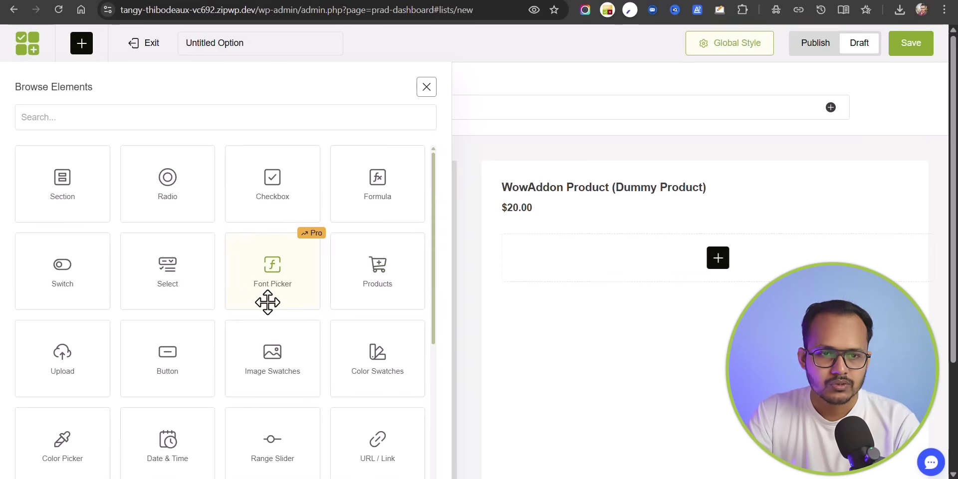
pyautogui.scroll(-3, 216, 284)
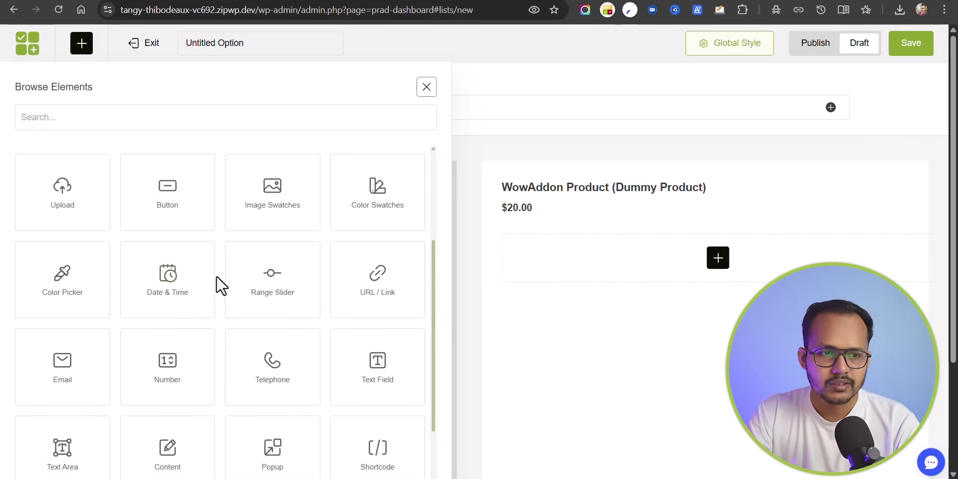
pyautogui.scroll(4, 150, 287)
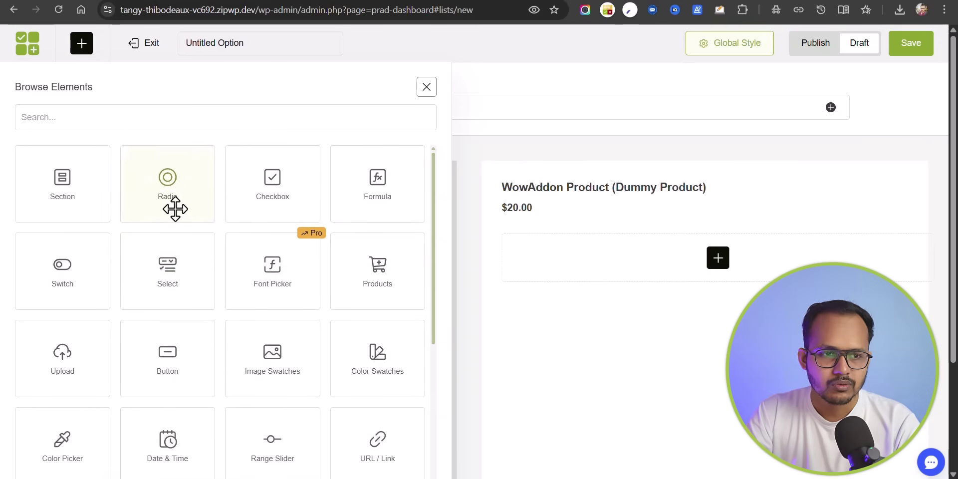
pyautogui.click(61, 197)
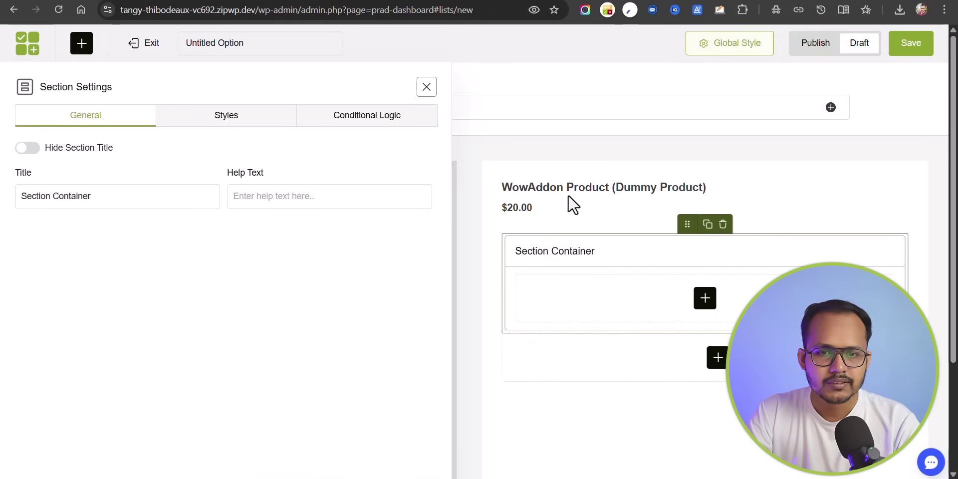
# - Add a Checkbox element inside the section container and title it "Processor"
pyautogui.click(704, 300)
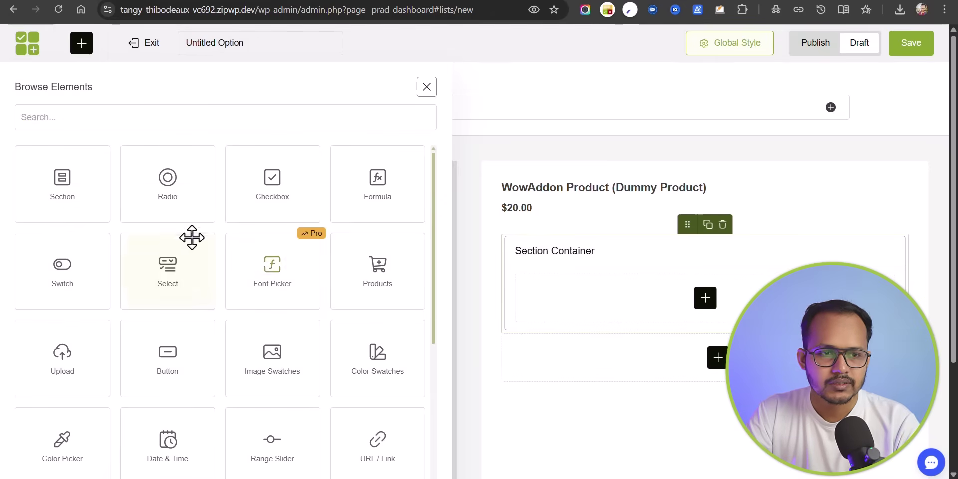
pyautogui.click(269, 203)
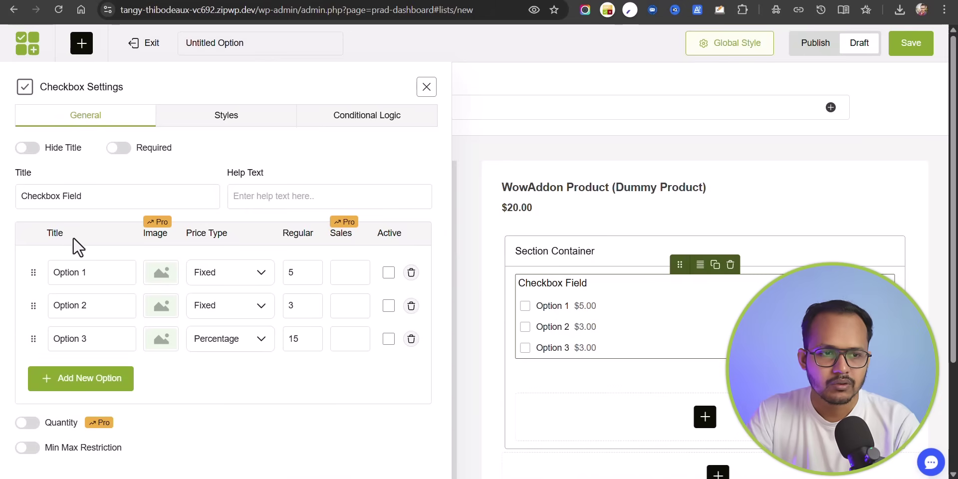
pyautogui.tripleClick(113, 196)
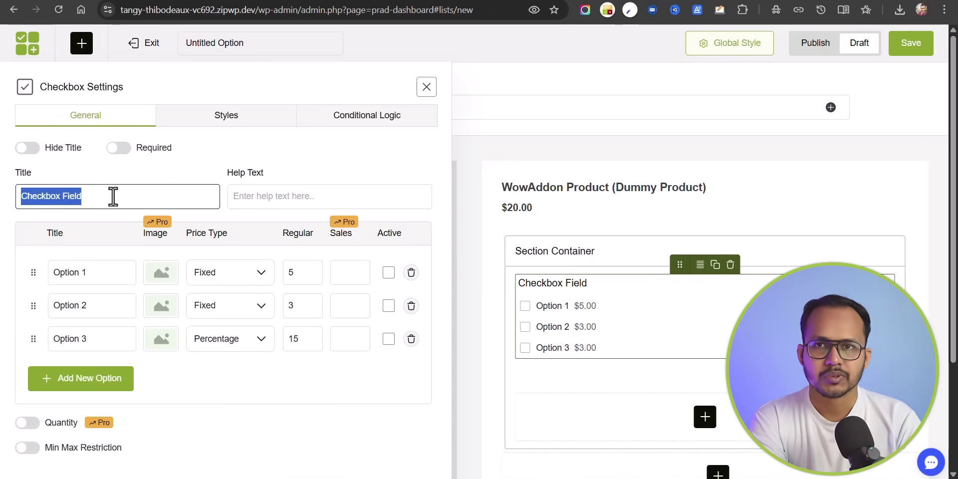
pyautogui.write('Processor')
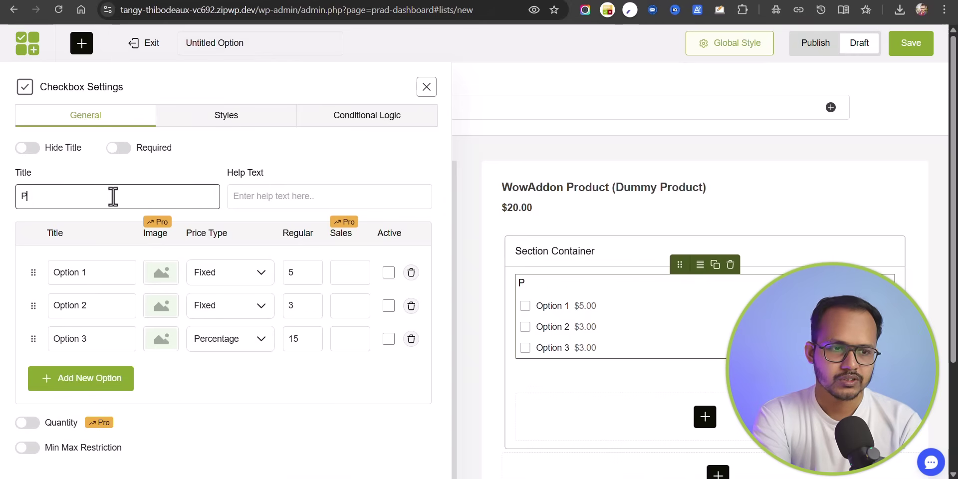
# - Rename the first two Processor options to "Intel" and "AMD" and delete the third option
pyautogui.click(88, 273)
pyautogui.hotkey('ctrl', 'a')
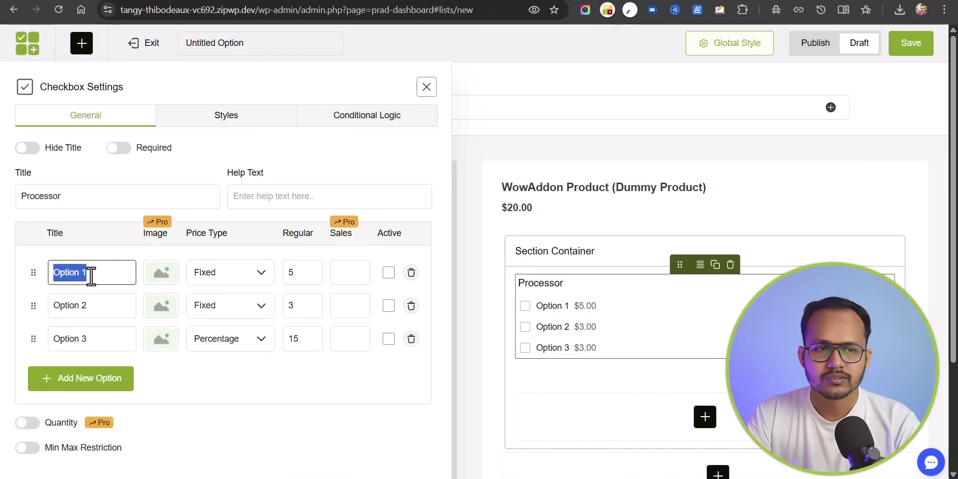
pyautogui.write('In')
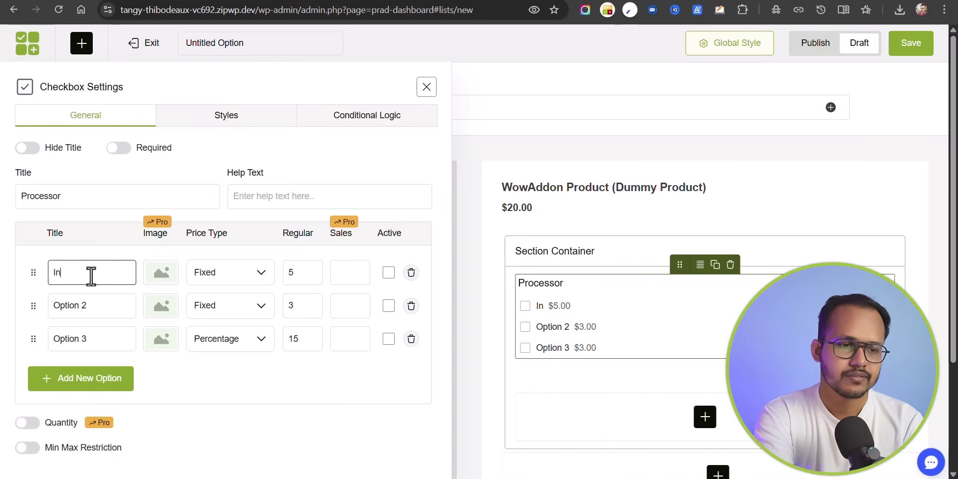
pyautogui.write('tel')
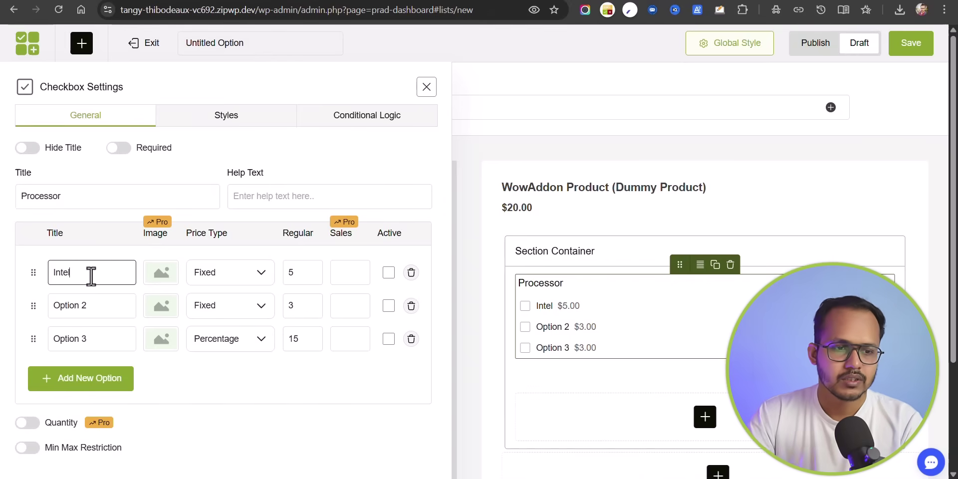
pyautogui.doubleClick(95, 307)
pyautogui.hotkey('ctrl', 'a')
pyautogui.write('AMD')
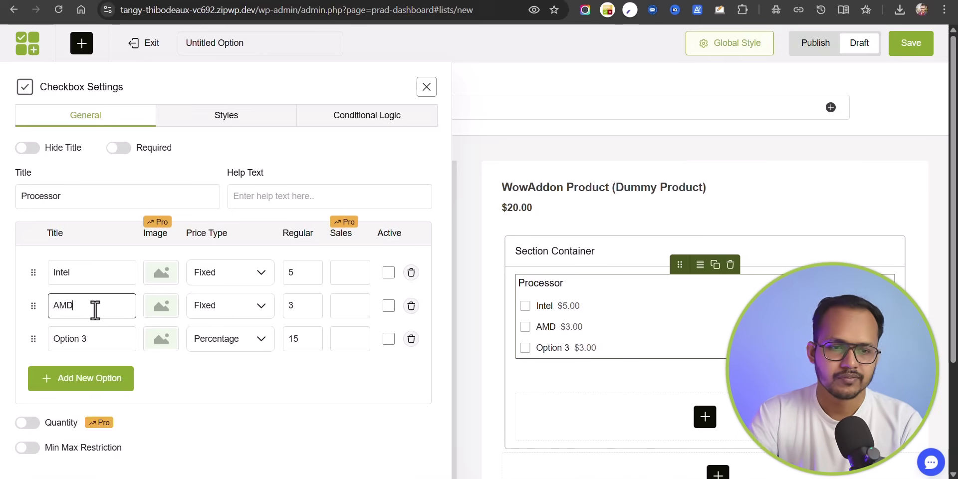
pyautogui.click(411, 338)
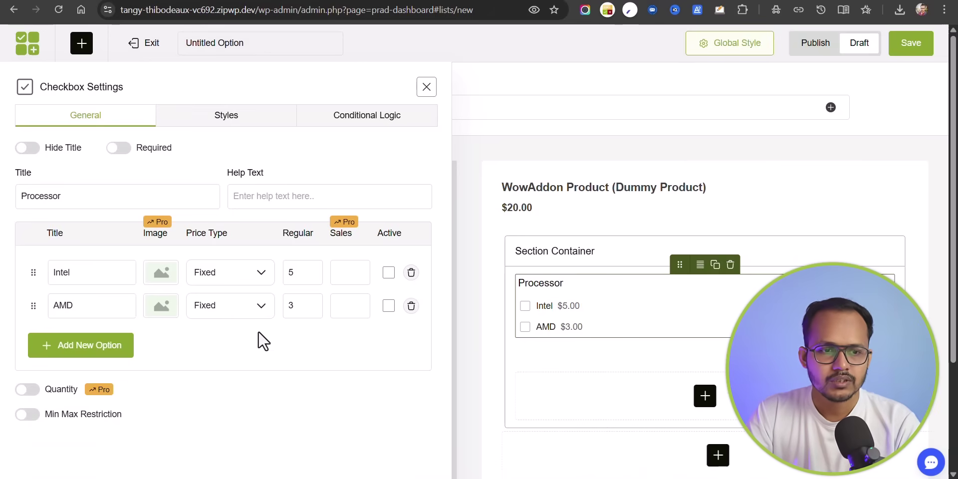
# - Set the price type of both the Intel and AMD options to No Cost
pyautogui.click(250, 287)
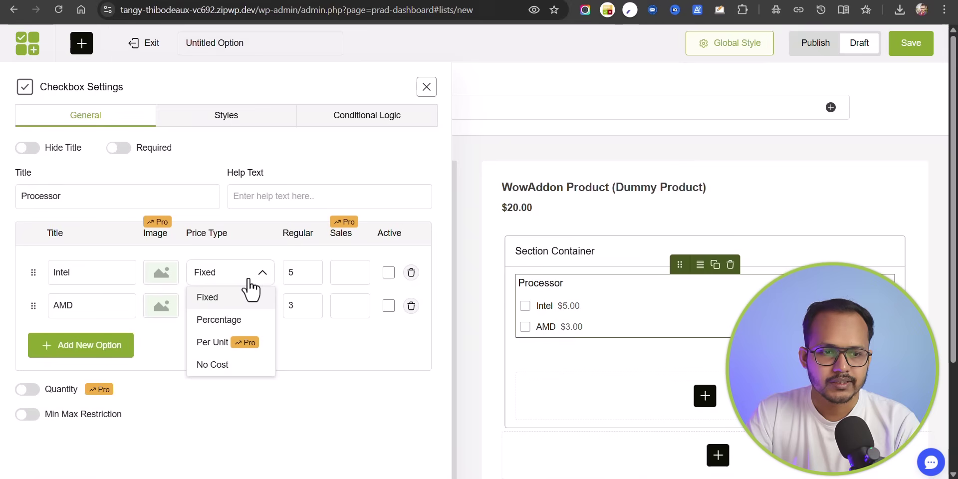
pyautogui.click(215, 368)
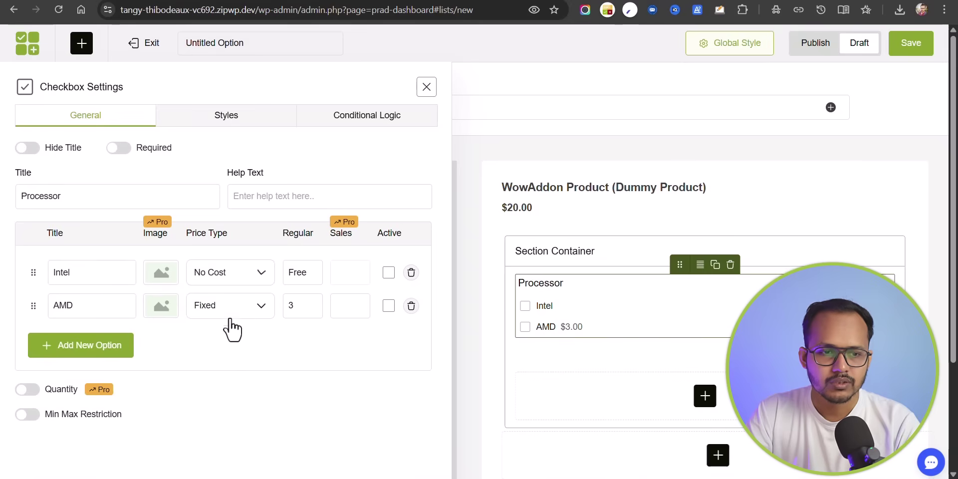
pyautogui.click(229, 311)
pyautogui.click(217, 398)
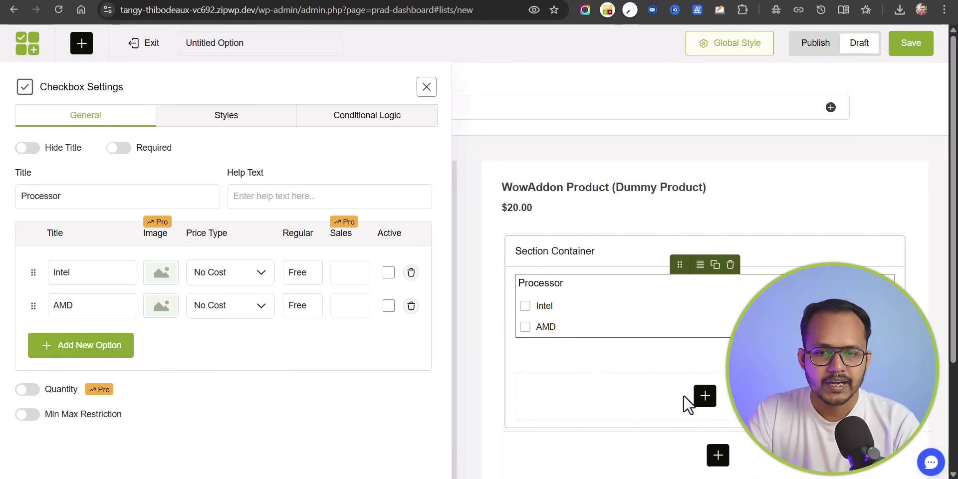
# - Add a second Checkbox element below Processor in the section and name its options "i7", "i5" and "i3"
pyautogui.click(705, 396)
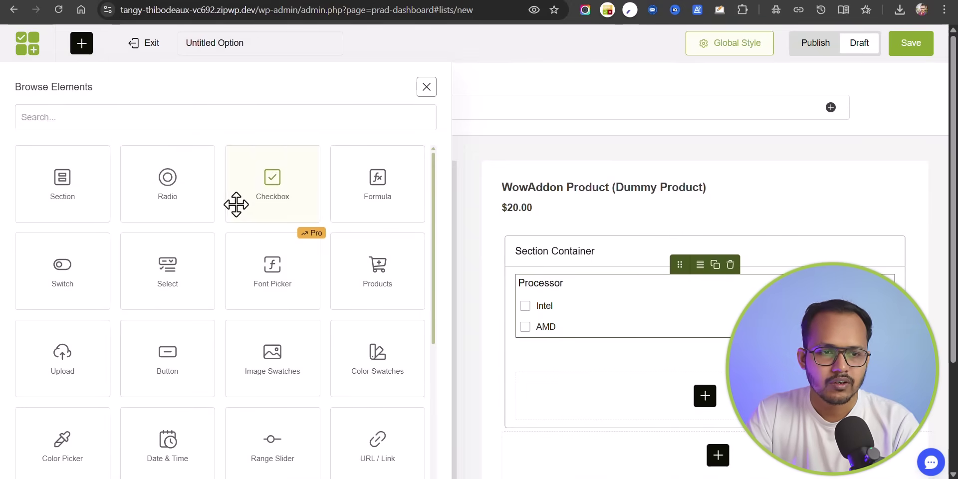
pyautogui.click(270, 195)
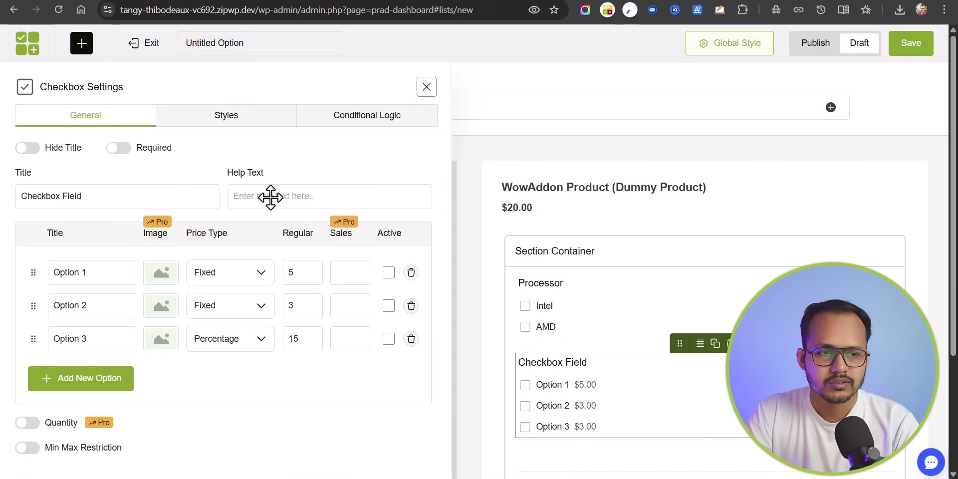
pyautogui.doubleClick(80, 272)
pyautogui.tripleClick(75, 272)
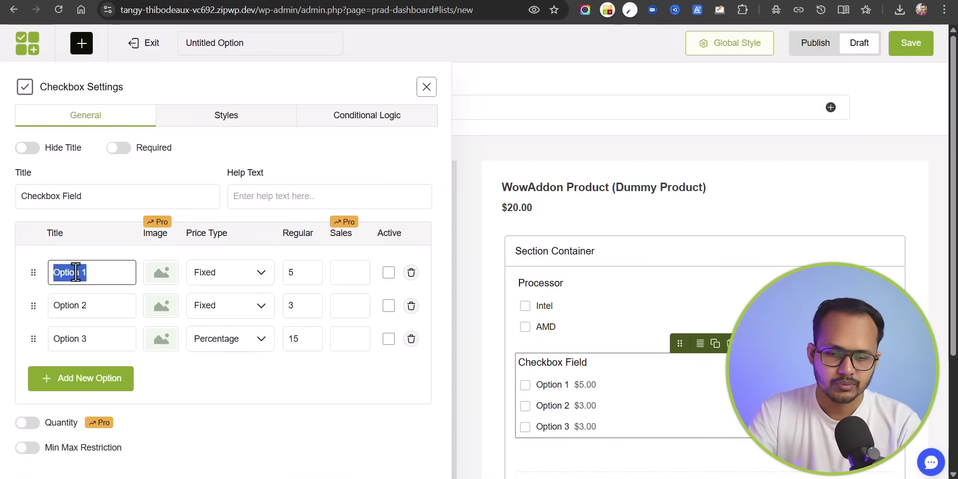
pyautogui.write('i7')
pyautogui.tripleClick(102, 303)
pyautogui.write('i')
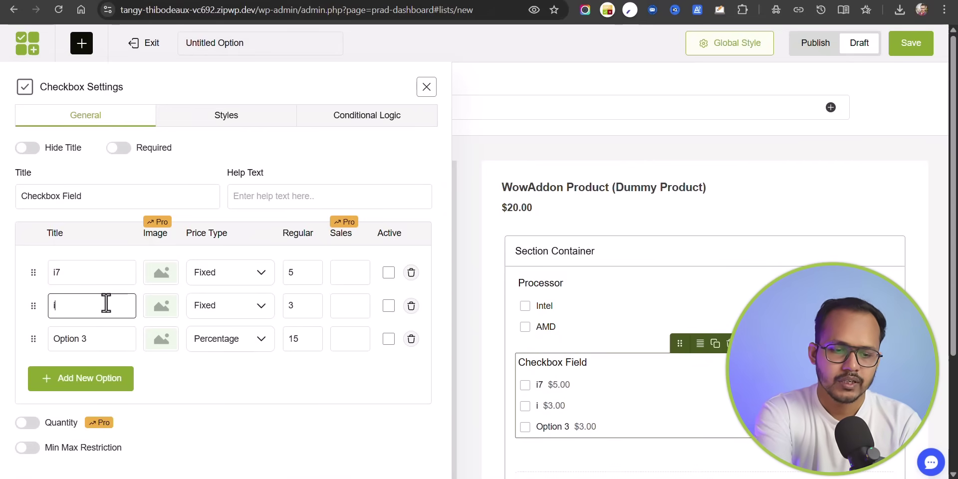
pyautogui.write('5')
pyautogui.tripleClick(93, 339)
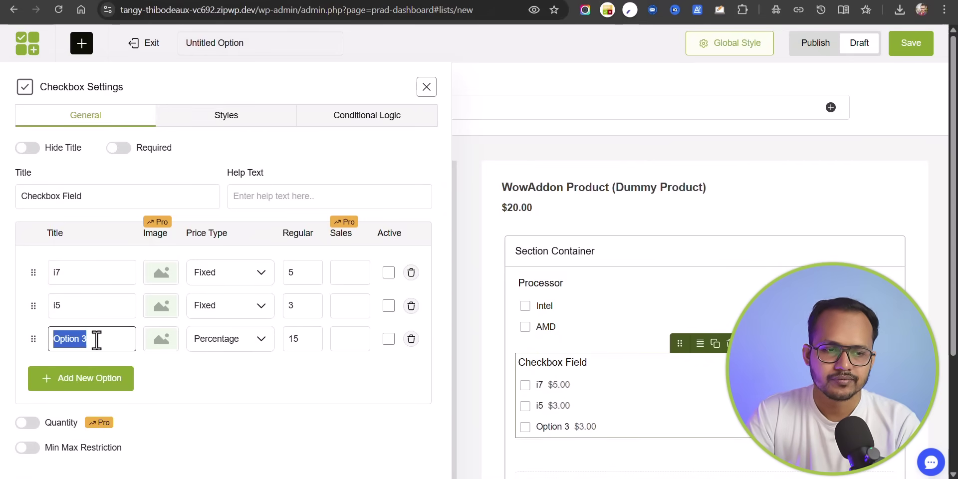
pyautogui.write('i')
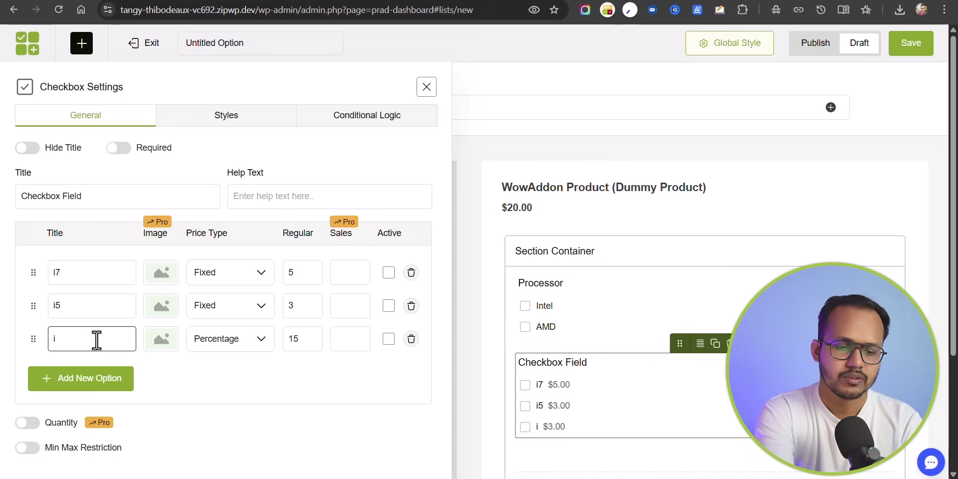
pyautogui.write('3')
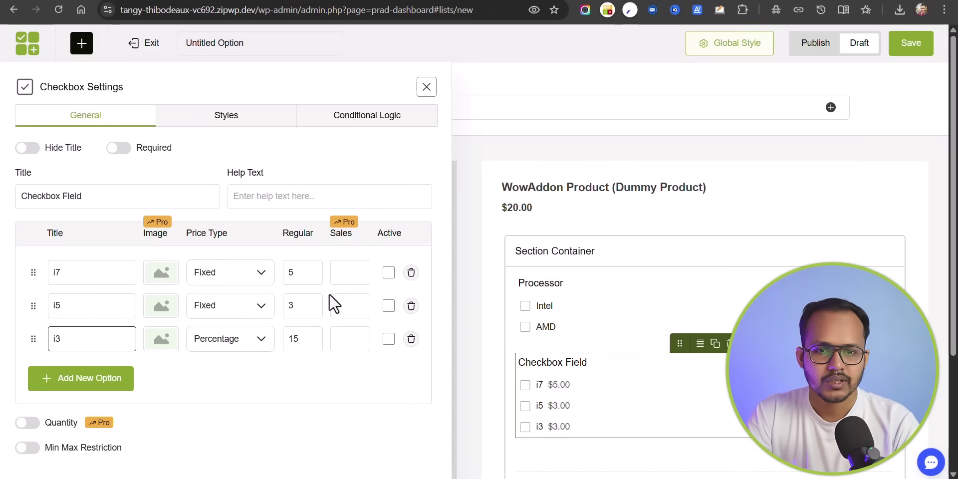
# - Enable conditional logic for the second checkbox field and set it to Show if Any of the rules match
pyautogui.click(364, 122)
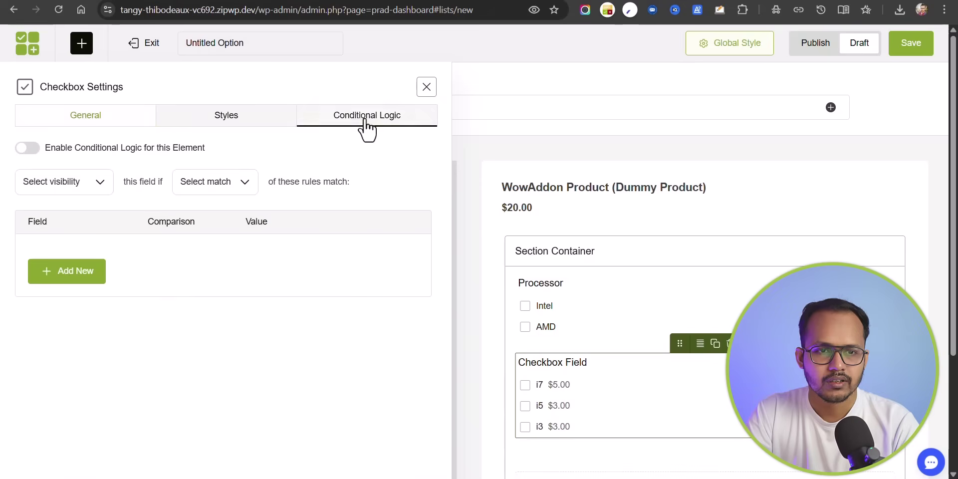
pyautogui.click(28, 148)
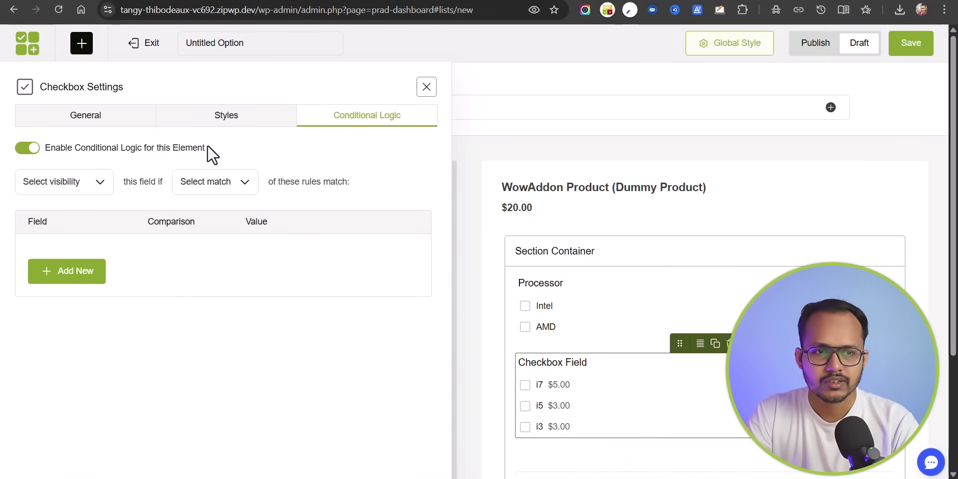
pyautogui.click(75, 185)
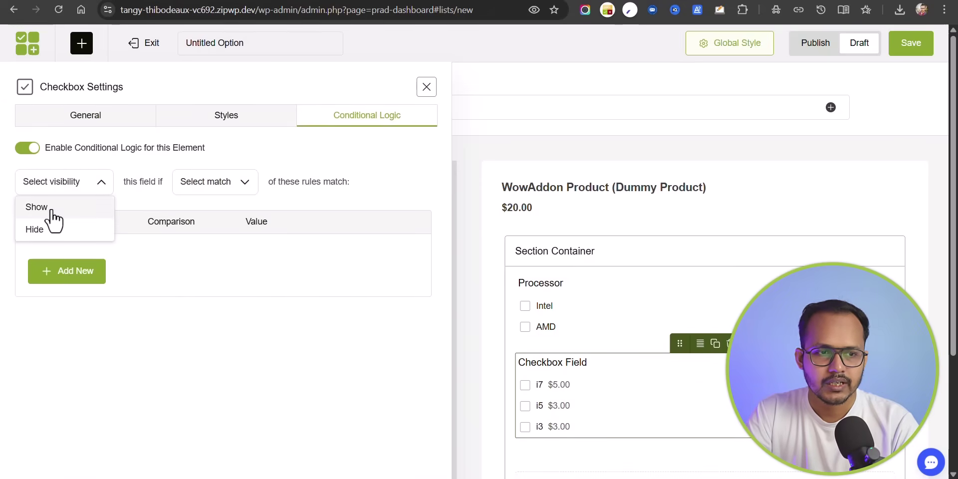
pyautogui.click(59, 212)
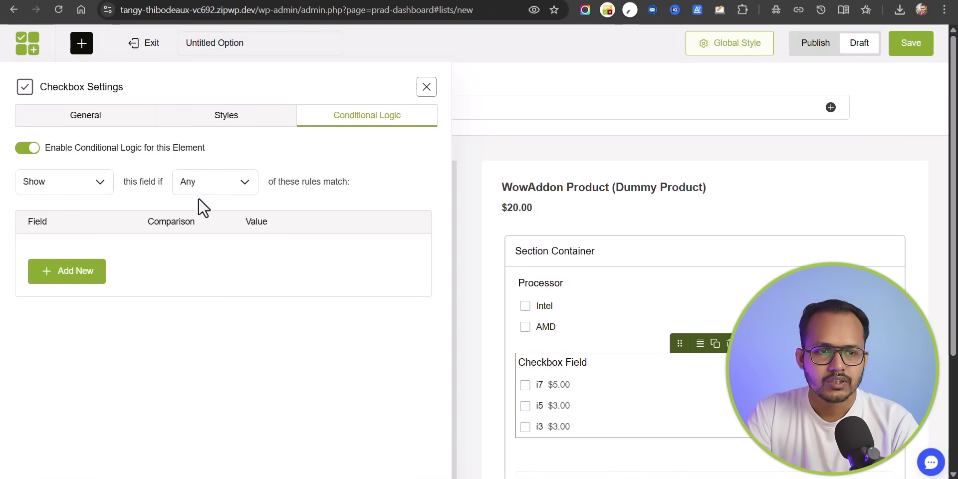
pyautogui.click(212, 189)
pyautogui.click(209, 214)
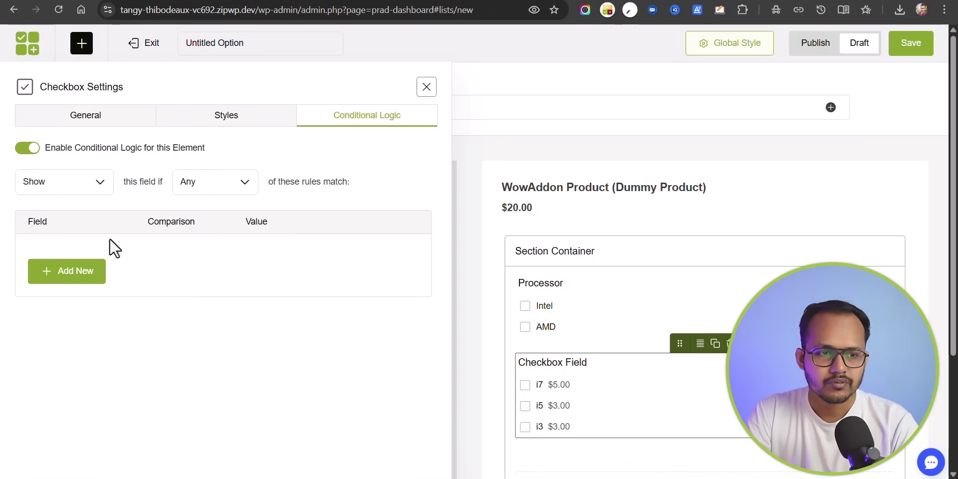
# - Add a condition rule to the second checkbox field with field Processor, comparison Is and value Intel
pyautogui.click(74, 274)
pyautogui.click(86, 262)
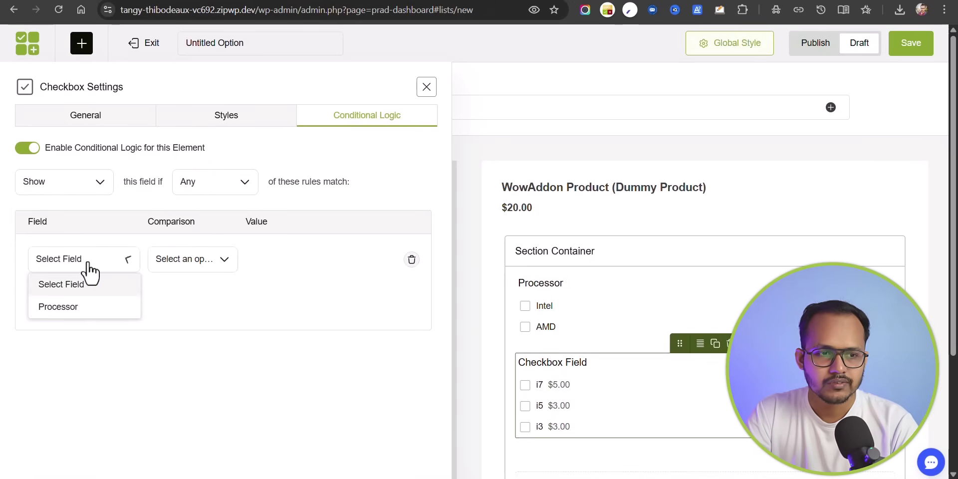
pyautogui.click(74, 308)
pyautogui.click(205, 260)
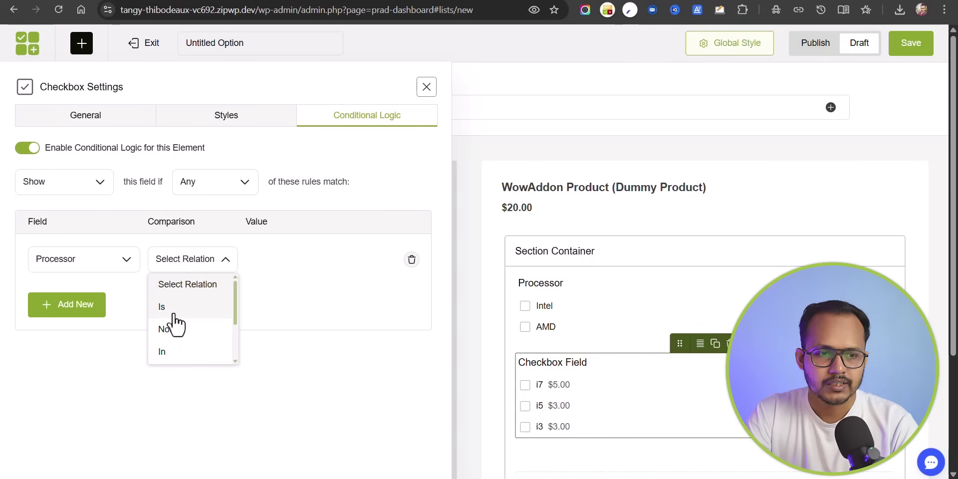
pyautogui.click(183, 309)
pyautogui.click(302, 262)
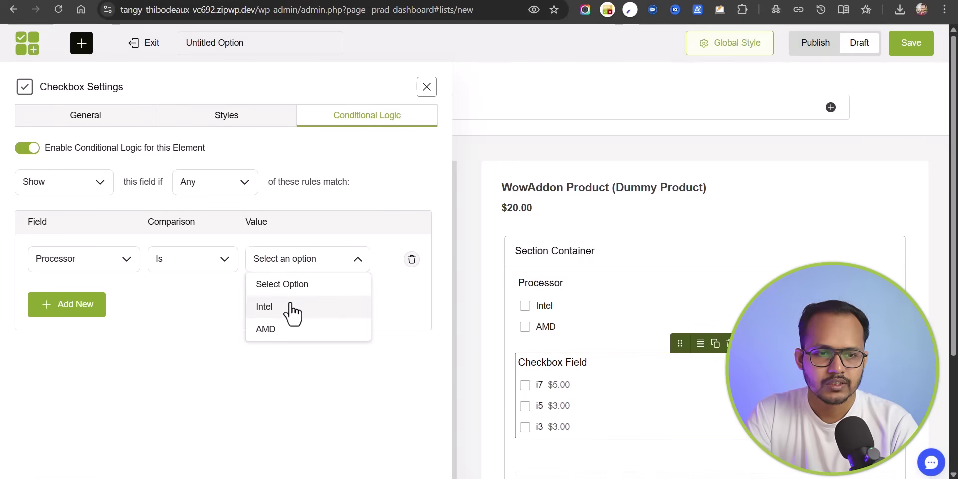
pyautogui.click(292, 306)
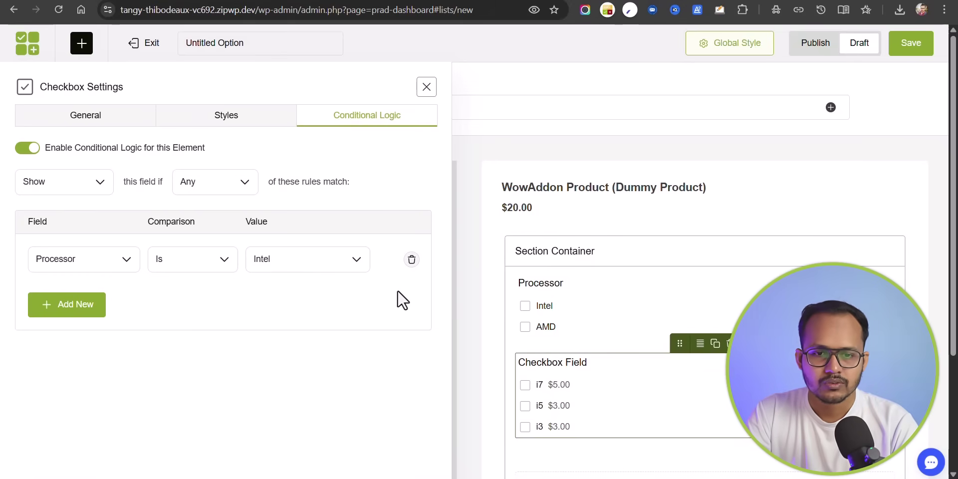
# - Title the i7/i5/i3 checkbox field "Choose your Processor" and add another Checkbox element below it with the same title
pyautogui.tripleClick(534, 363)
pyautogui.write('Choose your Processor')
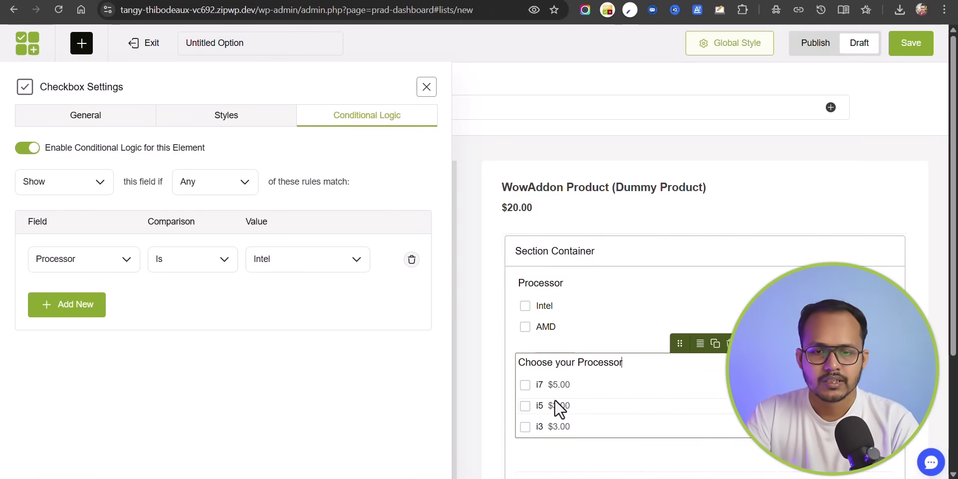
pyautogui.scroll(-2, 713, 394)
pyautogui.click(704, 412)
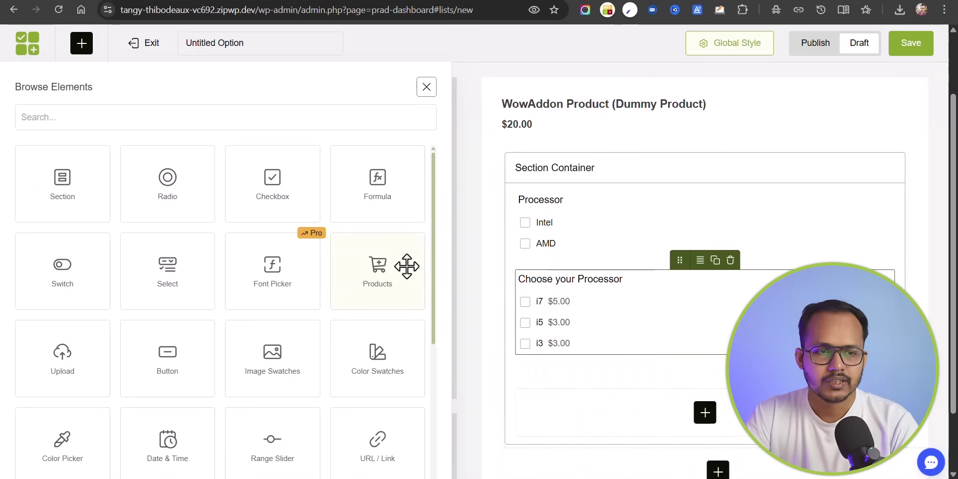
pyautogui.click(289, 198)
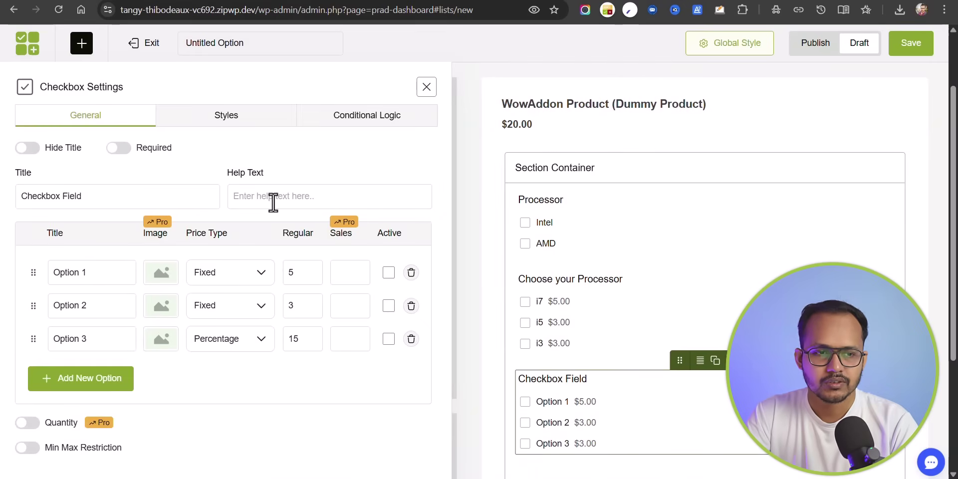
pyautogui.tripleClick(104, 194)
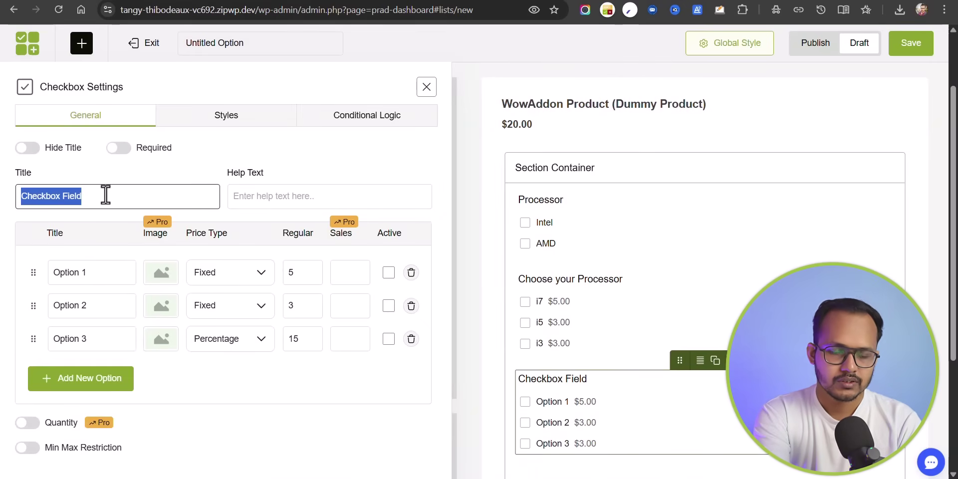
pyautogui.write('Choos')
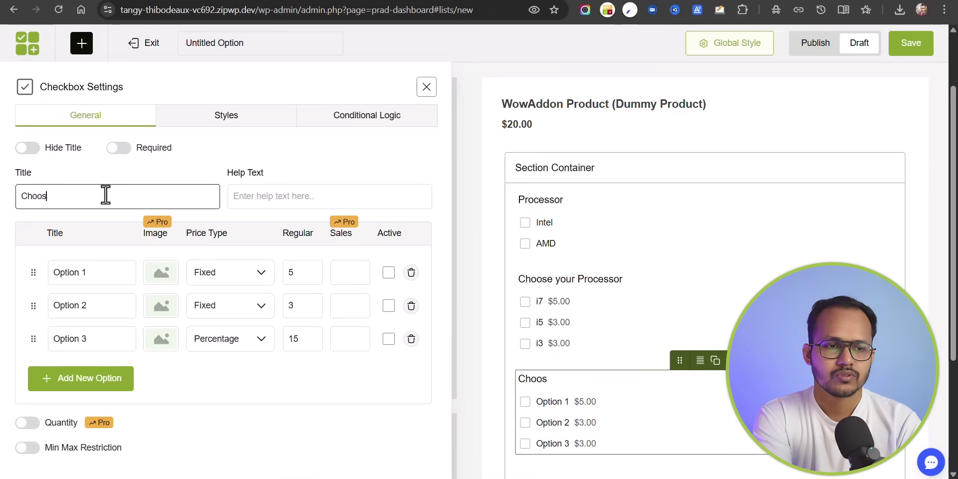
pyautogui.write('e your Processor')
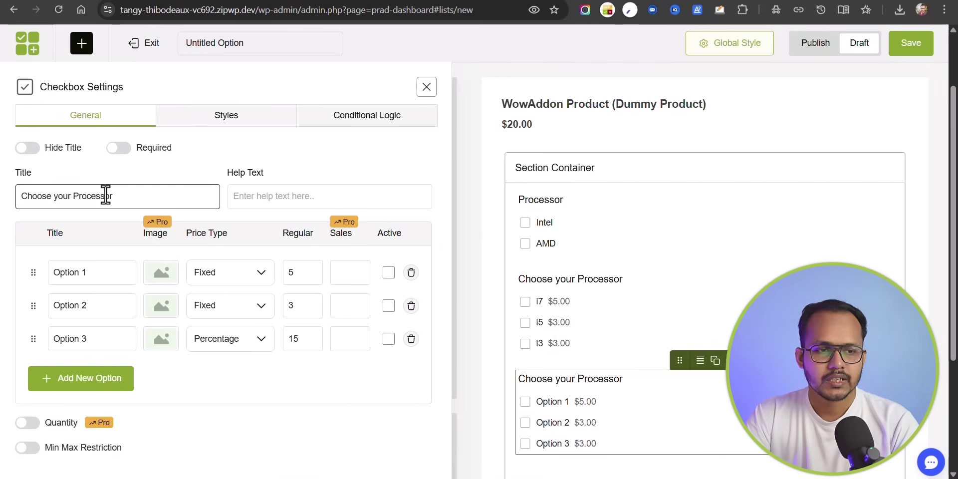
# - Name the new checkbox field's first two options "Ryzen 5" and "Ryzen 7" and delete its third option
pyautogui.click(84, 271)
pyautogui.hotkey('ctrl', 'shift', 'Left')
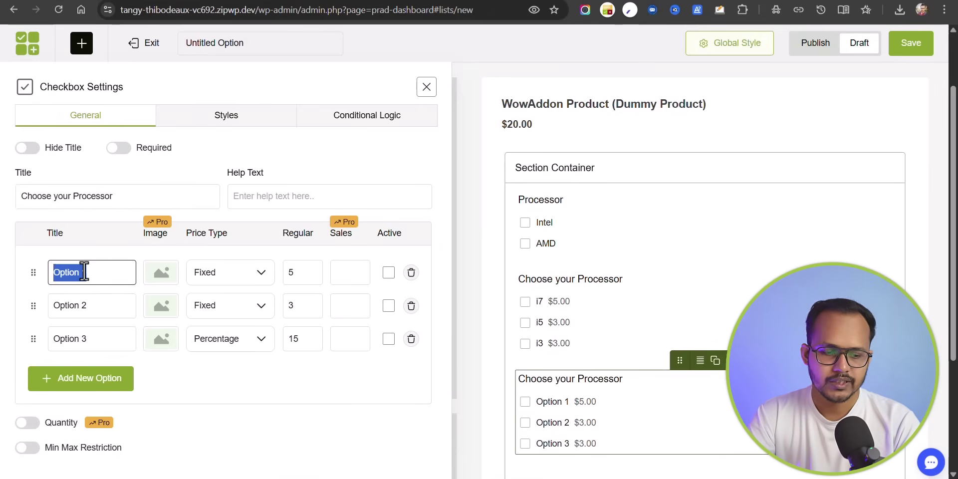
pyautogui.write('Ryzen 5')
pyautogui.click(91, 308)
pyautogui.doubleClick(92, 307)
pyautogui.click(93, 305)
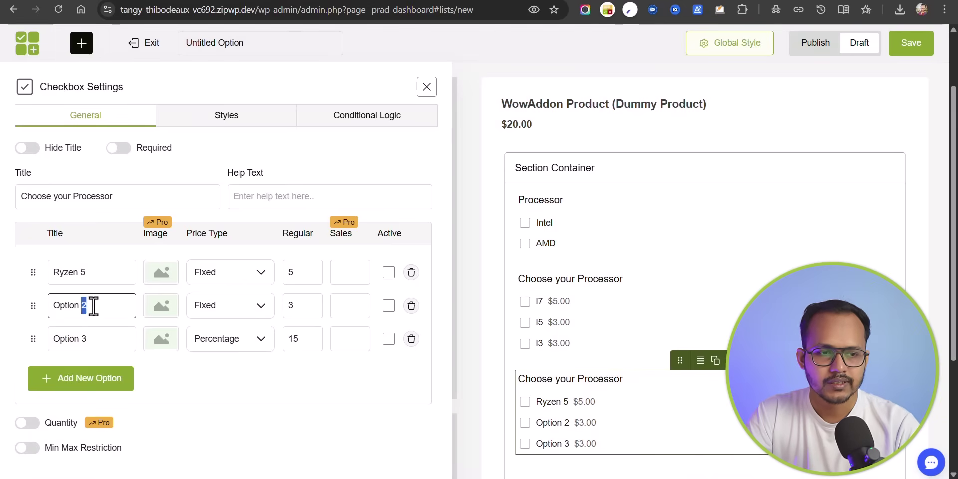
pyautogui.hotkey('ctrl', 'a')
pyautogui.write('Ryzen 5')
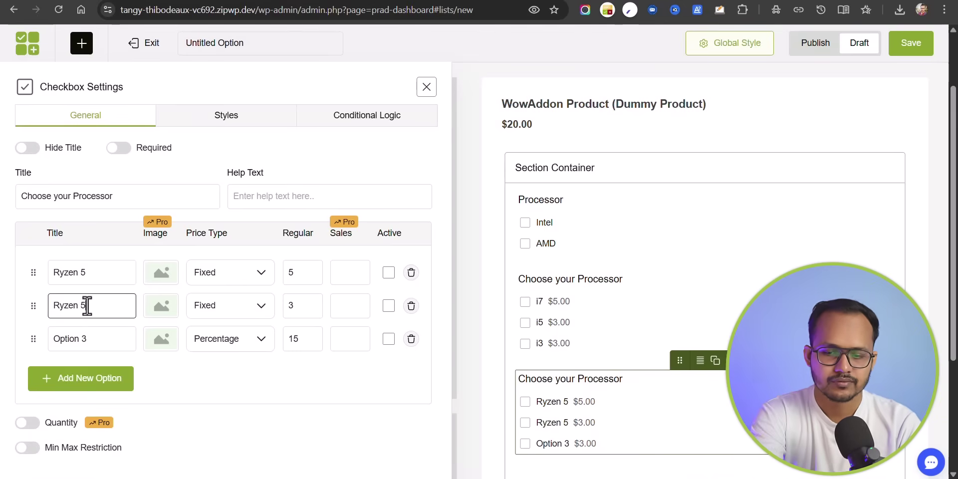
pyautogui.press('BackSpace')
pyautogui.write('7')
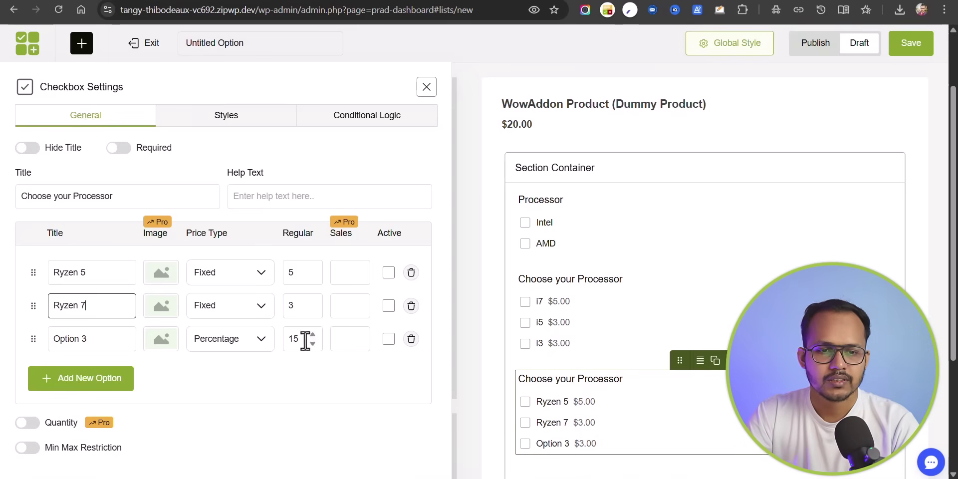
pyautogui.click(410, 340)
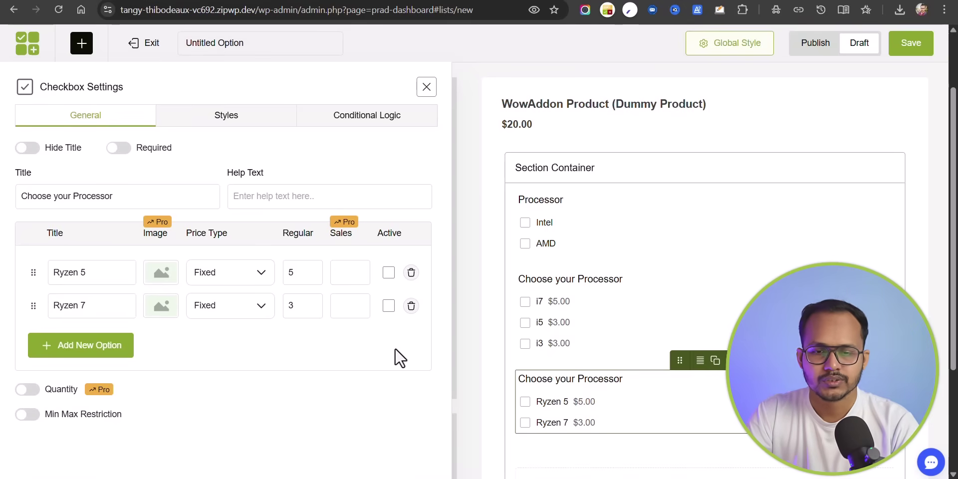
# - Assign the matching Ryzen box images from the media library to both options and set Ryzen 7's regular price to 10
pyautogui.click(161, 274)
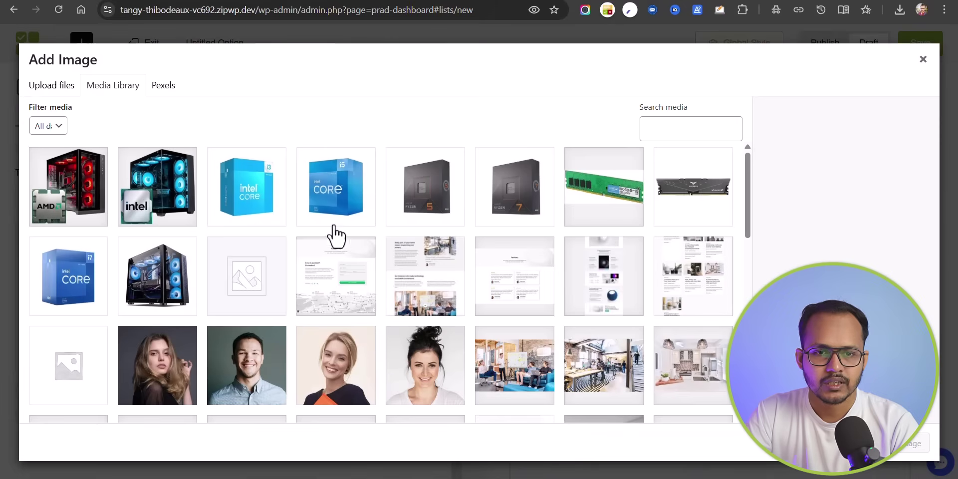
pyautogui.click(424, 207)
pyautogui.click(902, 447)
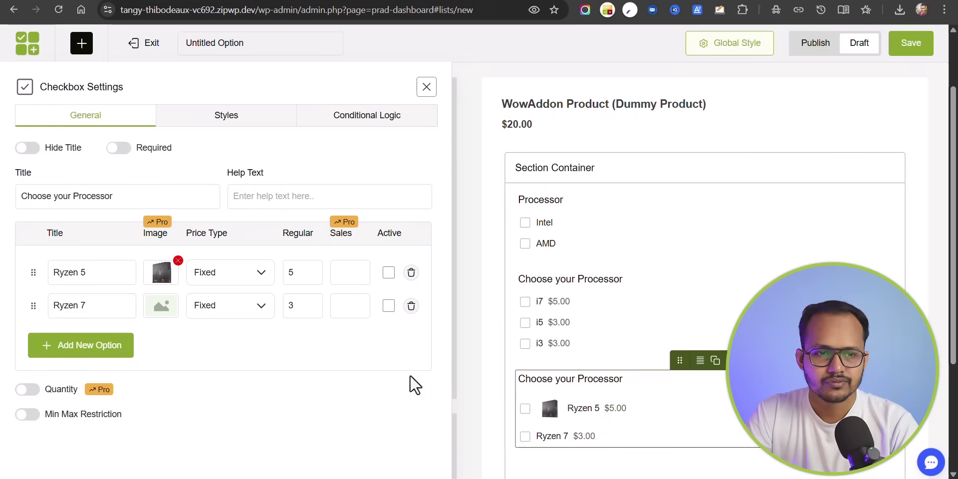
pyautogui.click(159, 306)
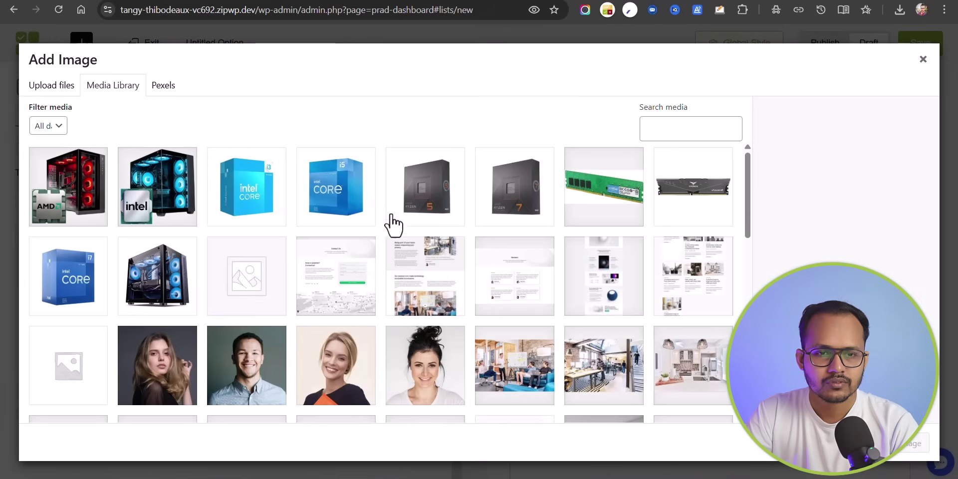
pyautogui.click(509, 205)
pyautogui.click(902, 445)
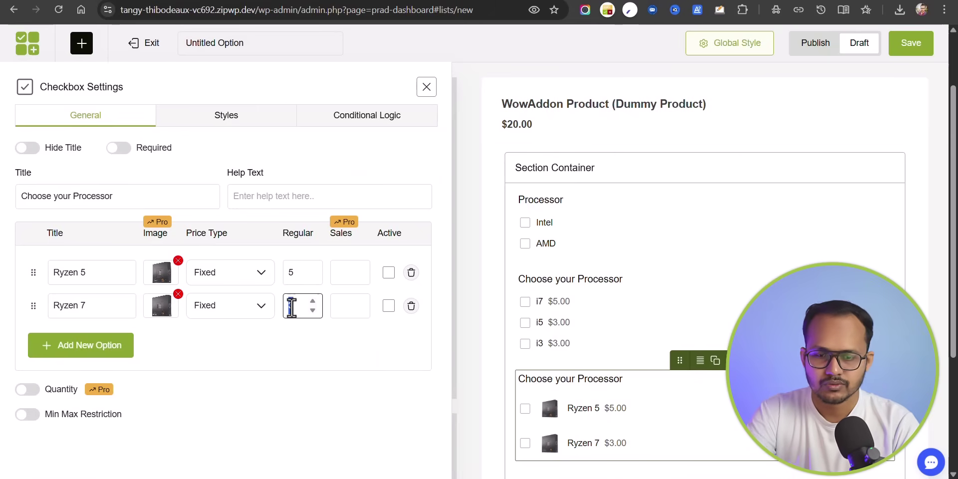
pyautogui.write('10')
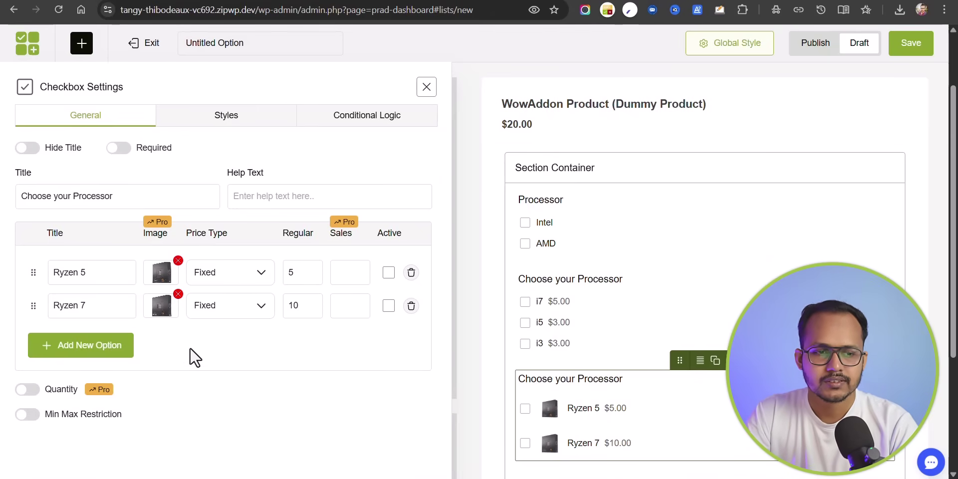
# - Set the visibility action in the Ryzen checkbox field's conditional logic to Show
pyautogui.click(369, 117)
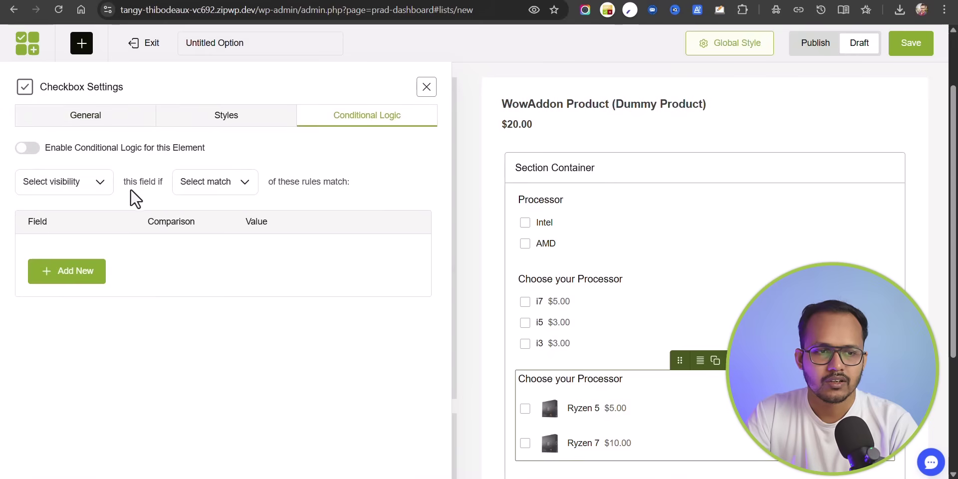
pyautogui.click(83, 190)
pyautogui.click(62, 207)
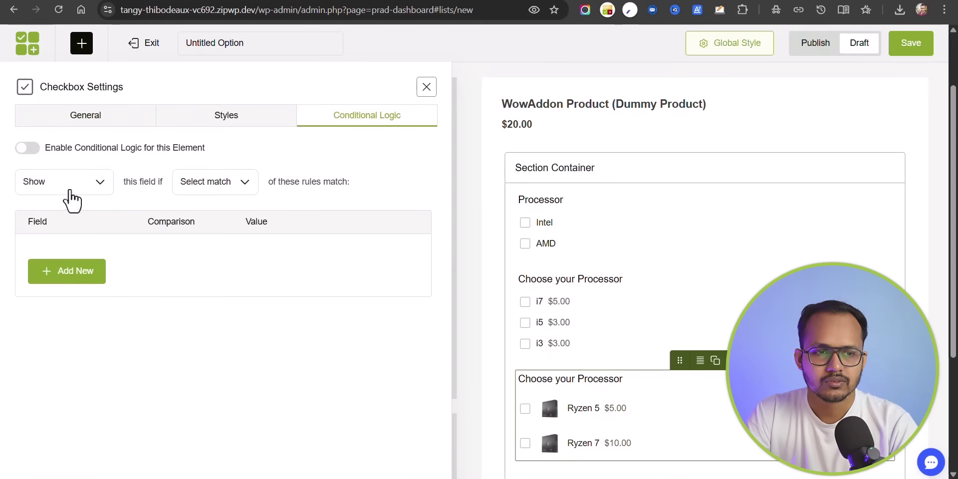
# - Add a condition rule to the Ryzen checkbox field with field Processor, comparison Is and value AMD
pyautogui.click(80, 269)
pyautogui.click(78, 270)
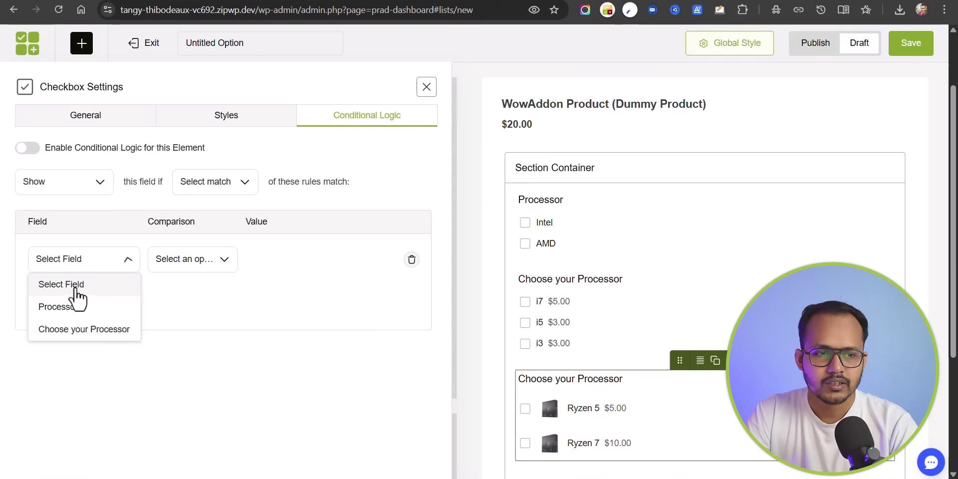
pyautogui.click(75, 306)
pyautogui.click(197, 269)
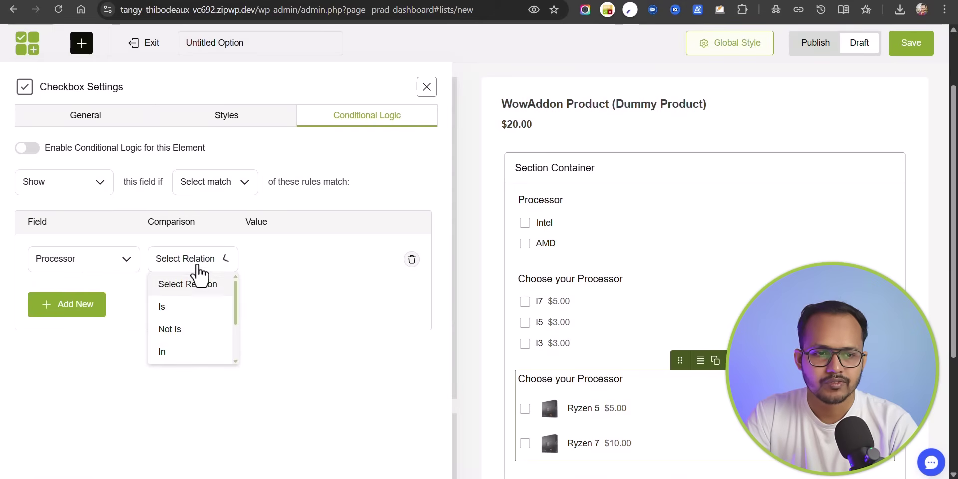
pyautogui.click(172, 308)
pyautogui.click(314, 260)
pyautogui.click(283, 331)
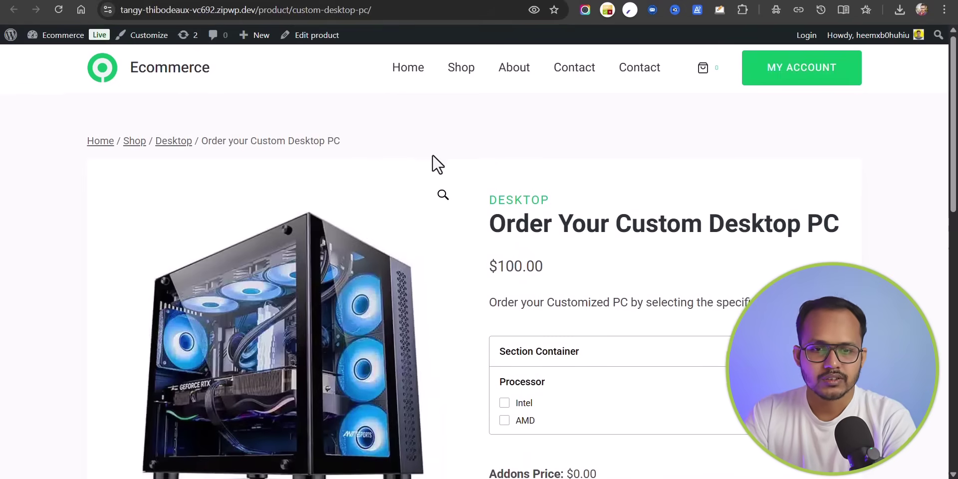
# - Test the conditional processor options on the custom desktop PC product page by selecting Intel, switching to AMD and toggling Ryzen 5
pyautogui.scroll(-3, 439, 164)
pyautogui.click(504, 238)
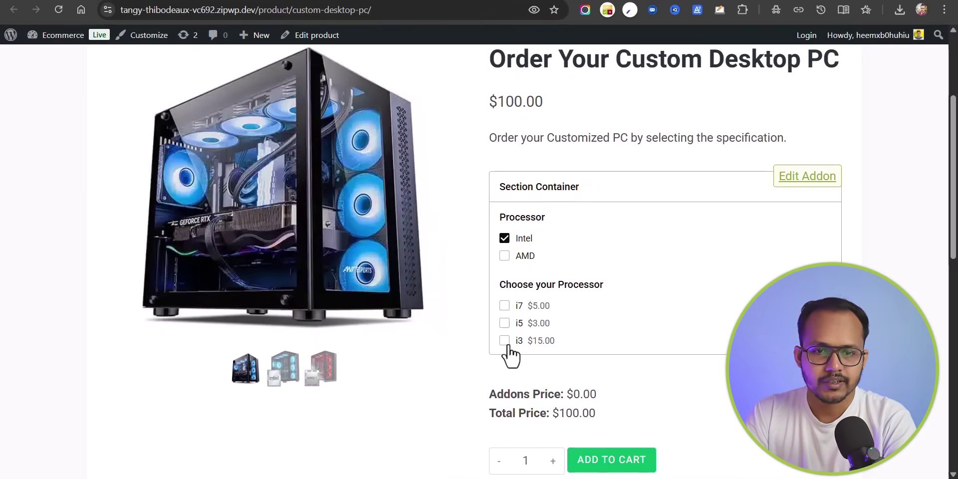
pyautogui.click(504, 256)
pyautogui.click(505, 238)
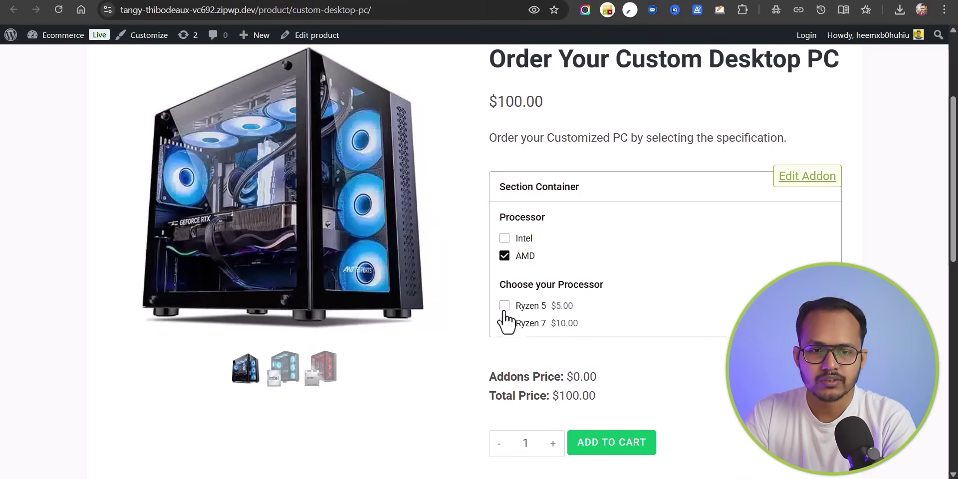
pyautogui.click(504, 306)
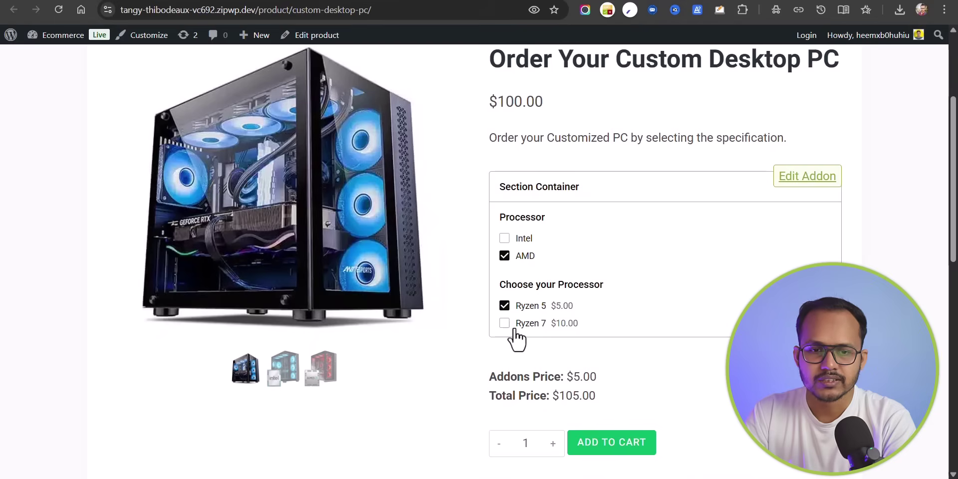
pyautogui.click(504, 306)
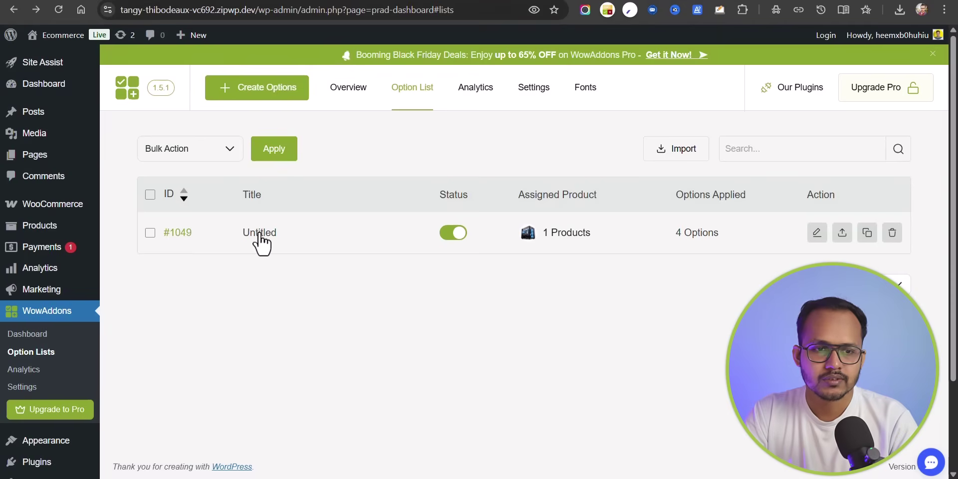
# - Open the untitled option list in WowAddons for editing and rename it "Addons for Custom PC"
pyautogui.click(270, 236)
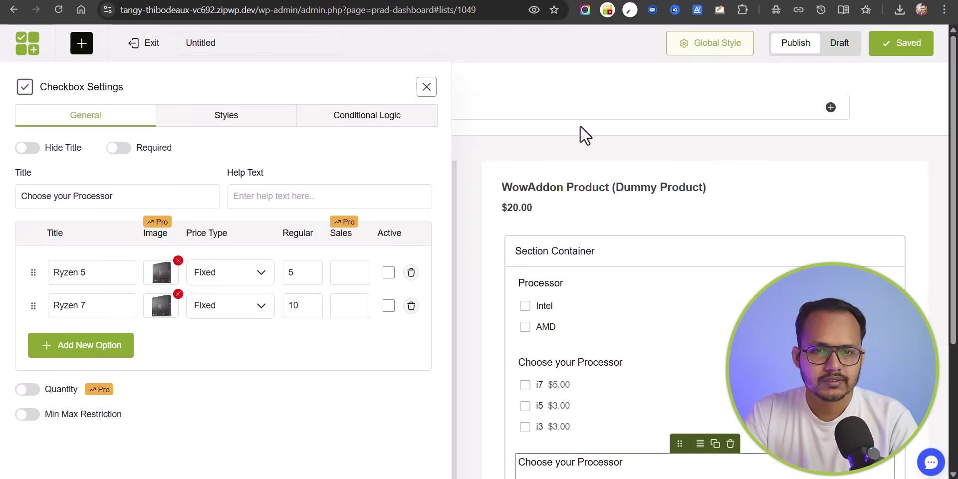
pyautogui.doubleClick(230, 46)
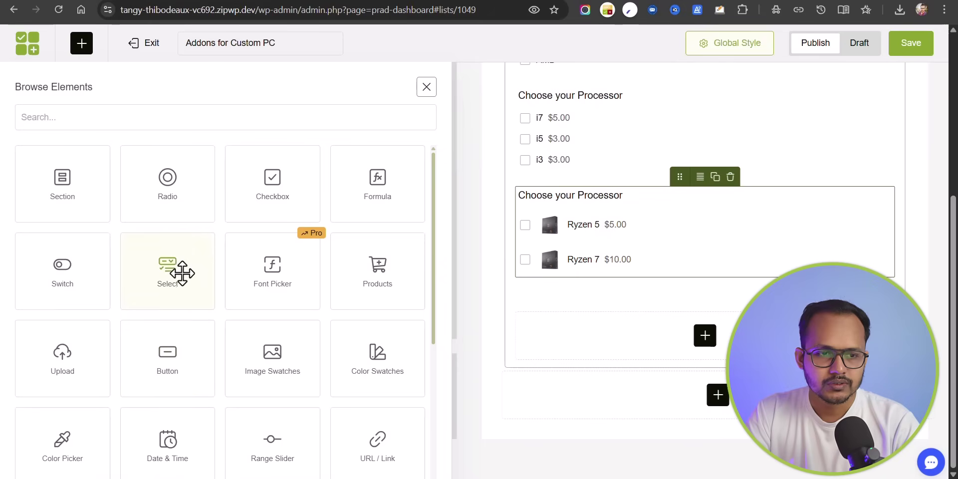
# - Add a Select element below the Ryzen checkbox field in the section and title it "RAM Size"
pyautogui.click(167, 268)
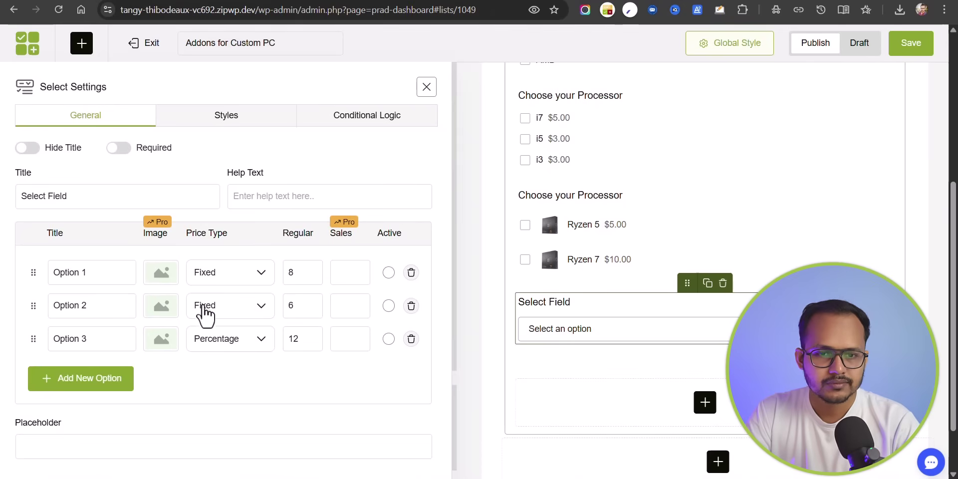
pyautogui.click(609, 333)
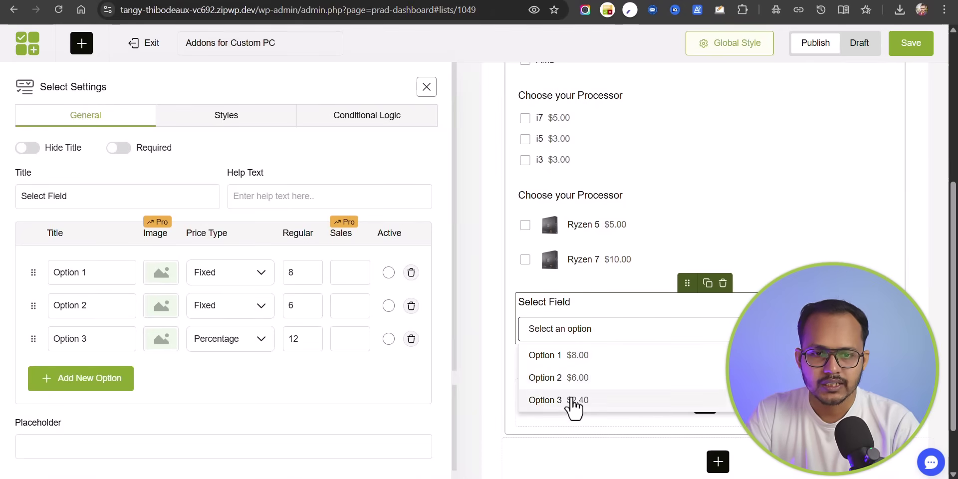
pyautogui.tripleClick(77, 199)
pyautogui.write('R')
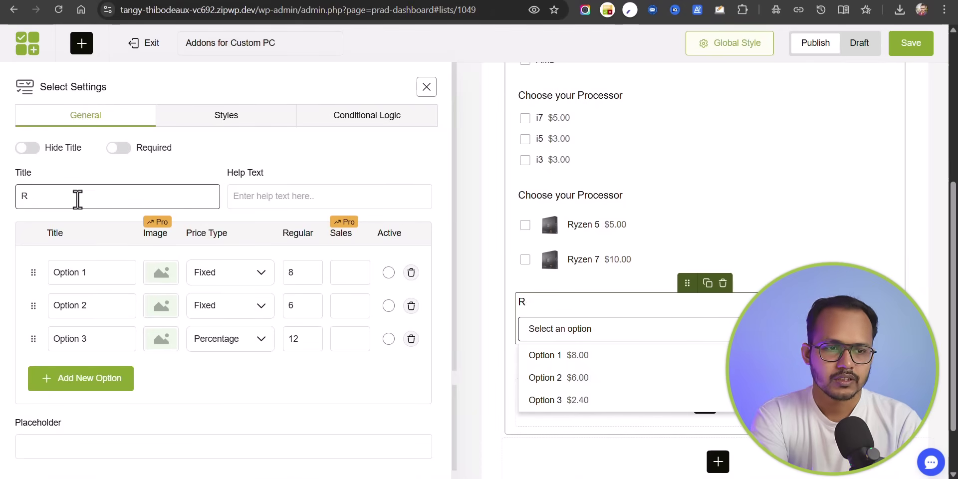
pyautogui.write('AM Size')
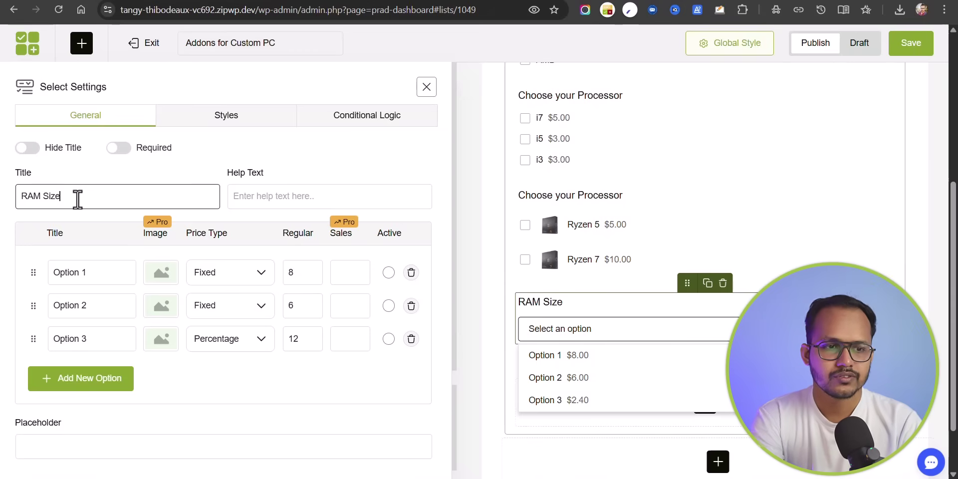
# - Name the first two options of the RAM Size select field "8GB" and "16GB"
pyautogui.click(97, 276)
pyautogui.tripleClick(97, 276)
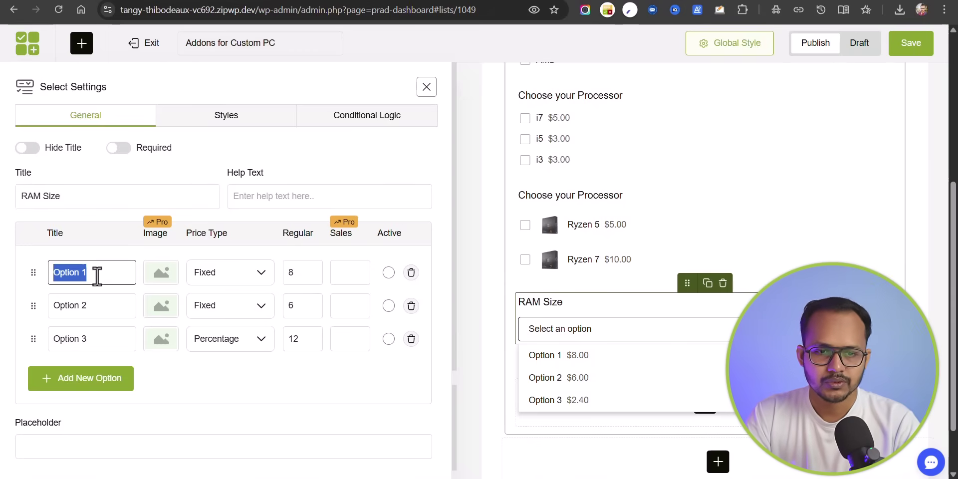
pyautogui.write('8GB')
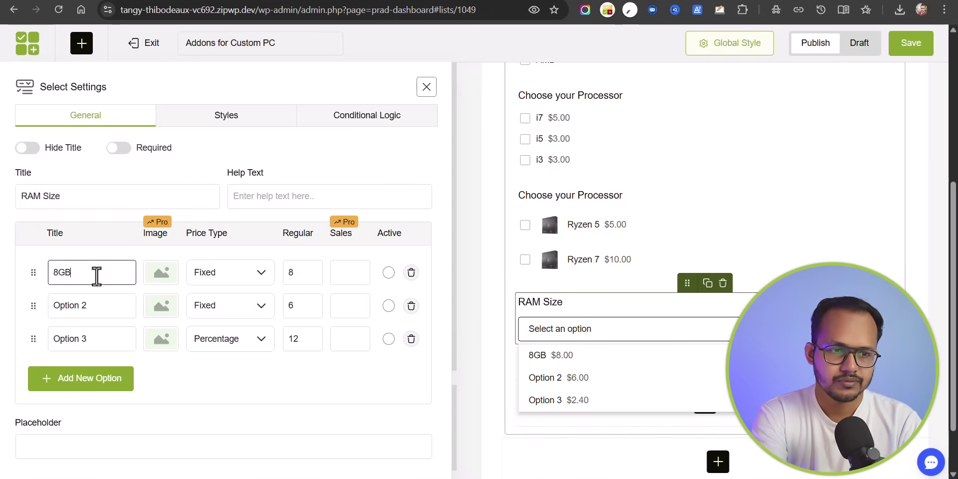
pyautogui.click(105, 314)
pyautogui.tripleClick(105, 314)
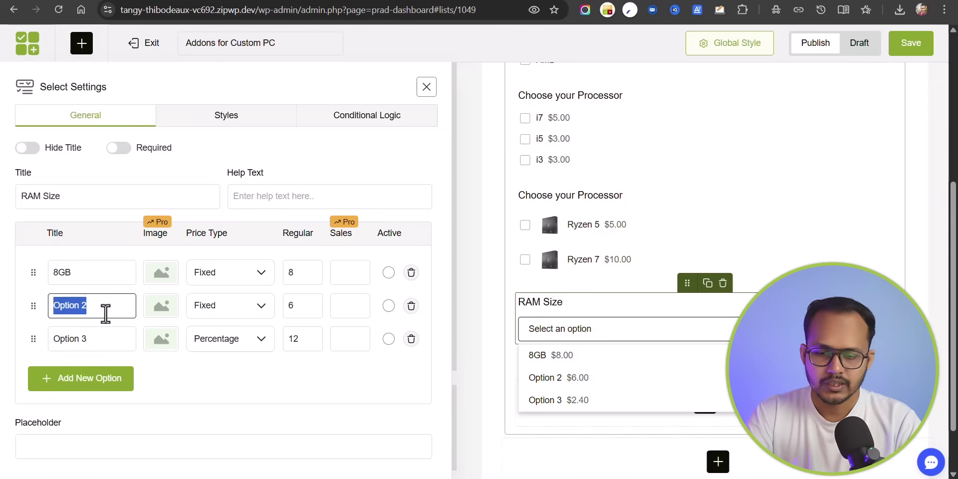
pyautogui.write('16GB')
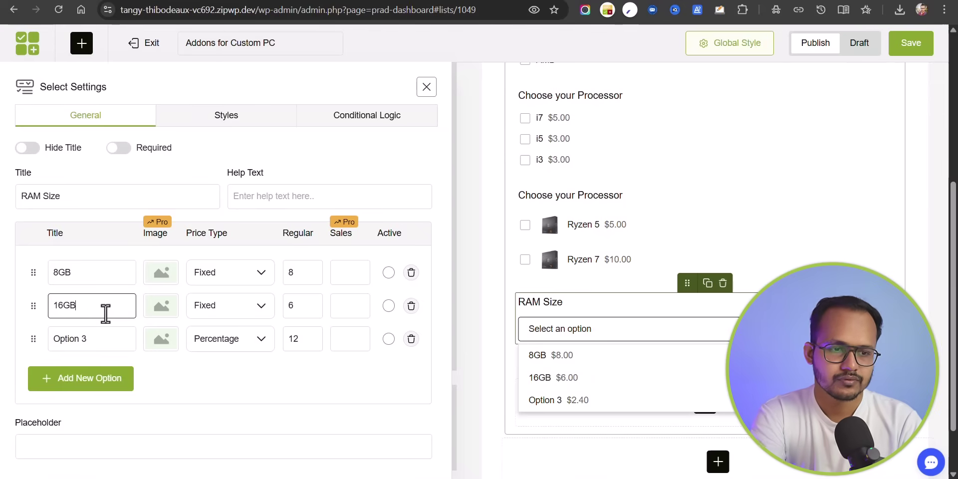
# - Name the third RAM Size option "32GB" and set the regular prices of the 8GB and 16GB options to 10 and 20
pyautogui.tripleClick(93, 338)
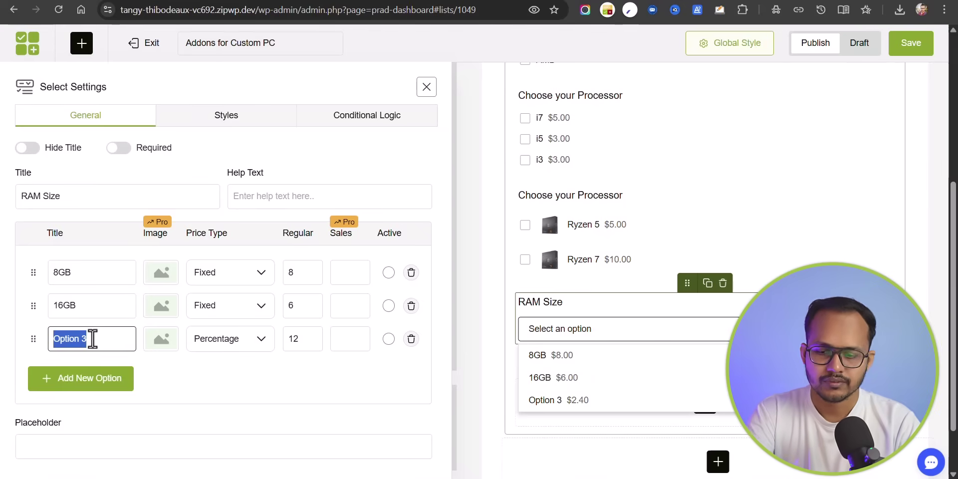
pyautogui.write('32GB')
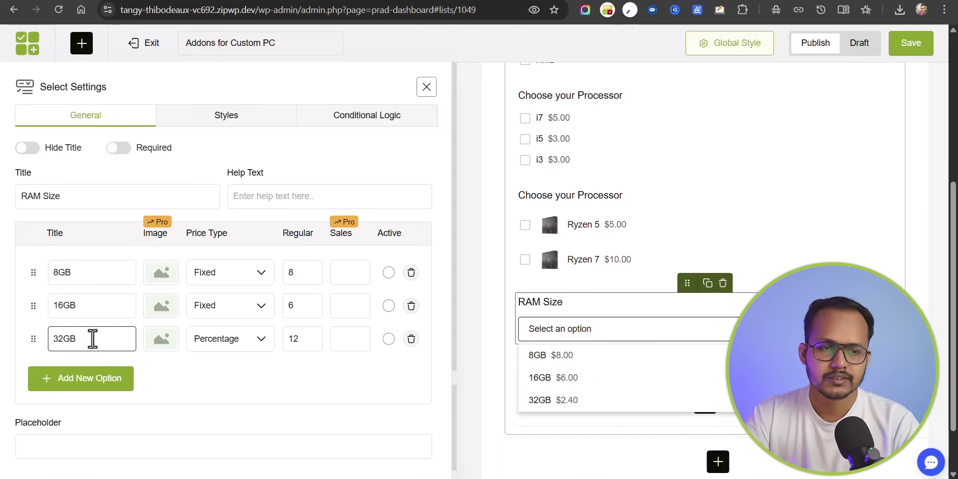
pyautogui.click(225, 274)
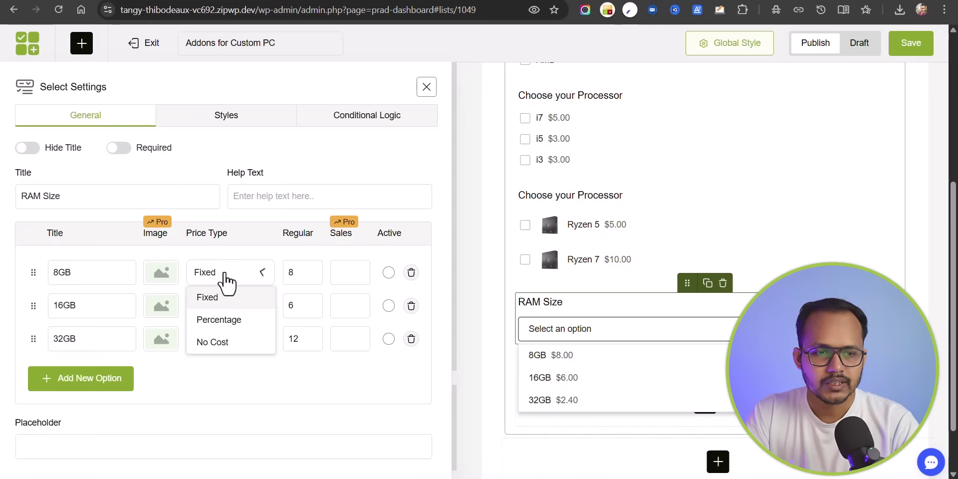
pyautogui.click(230, 273)
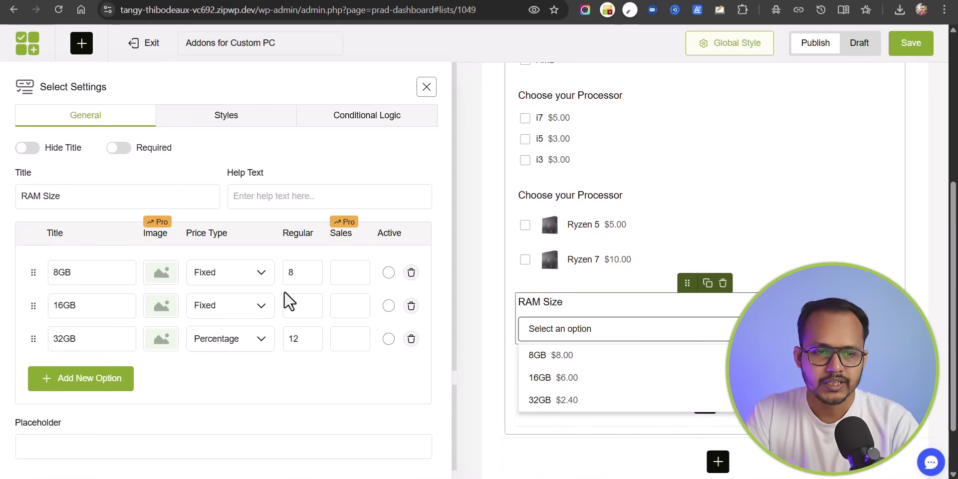
pyautogui.click(291, 274)
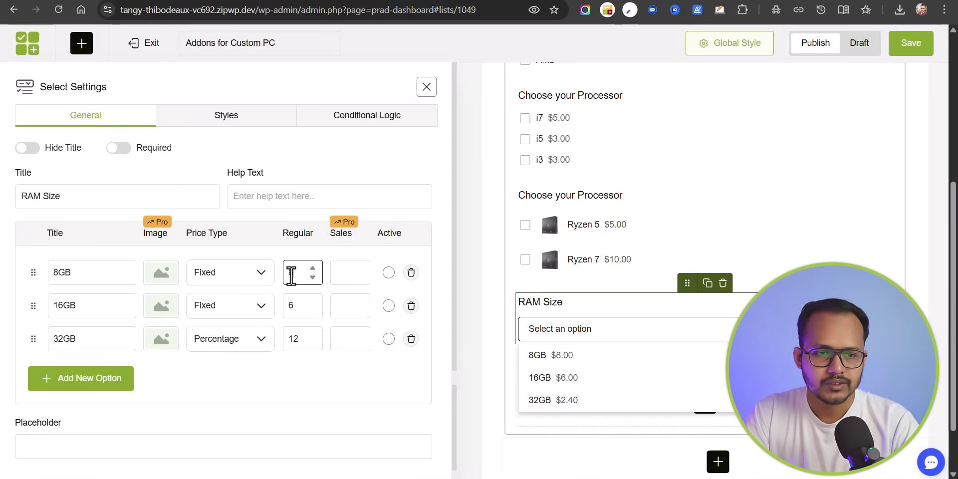
pyautogui.write('10')
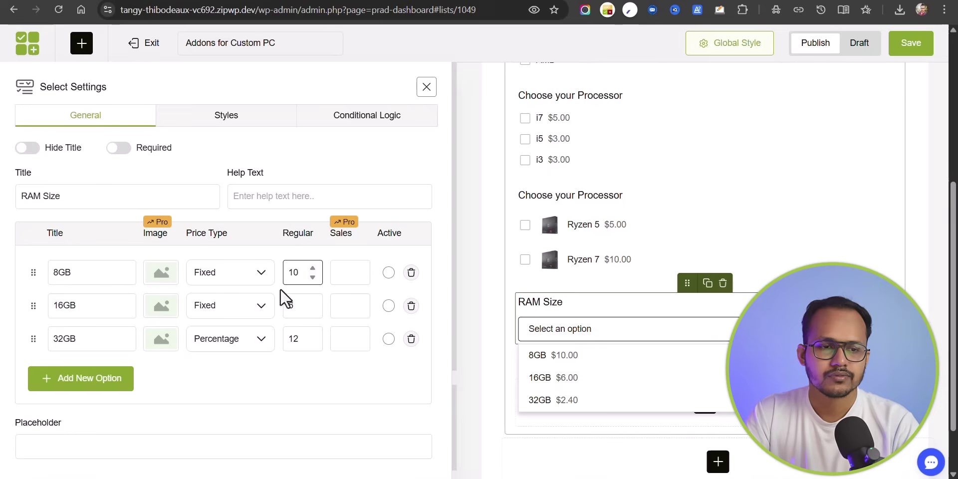
pyautogui.doubleClick(313, 310)
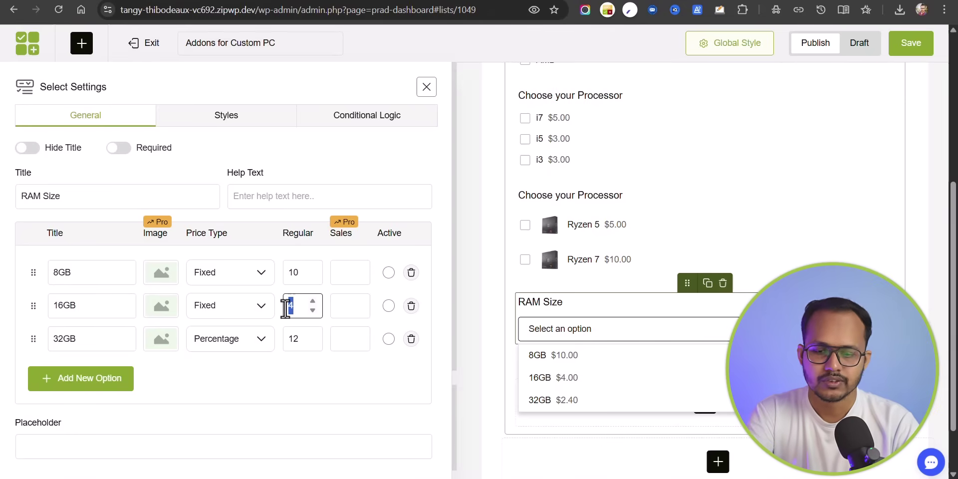
pyautogui.write('20')
# - Set the 32GB option's regular price to 30 and its price type to Fixed
pyautogui.click(295, 332)
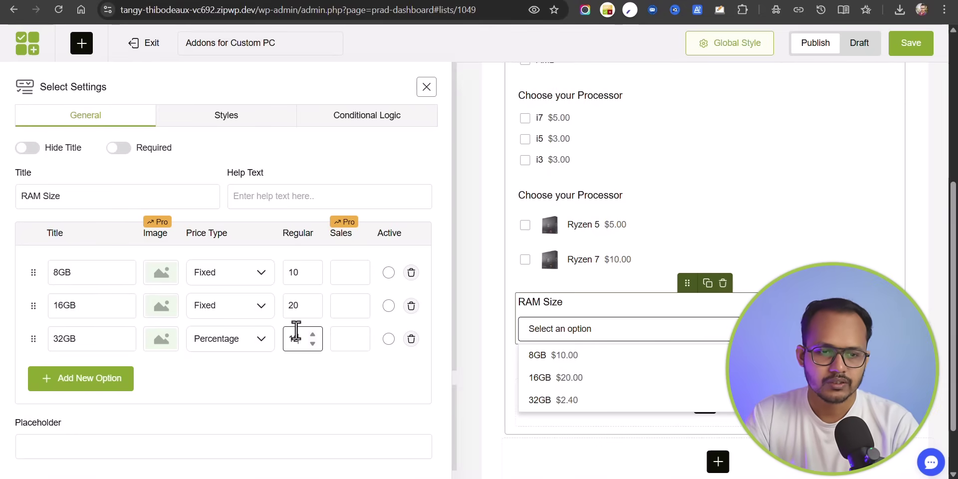
pyautogui.doubleClick(294, 331)
pyautogui.write('30')
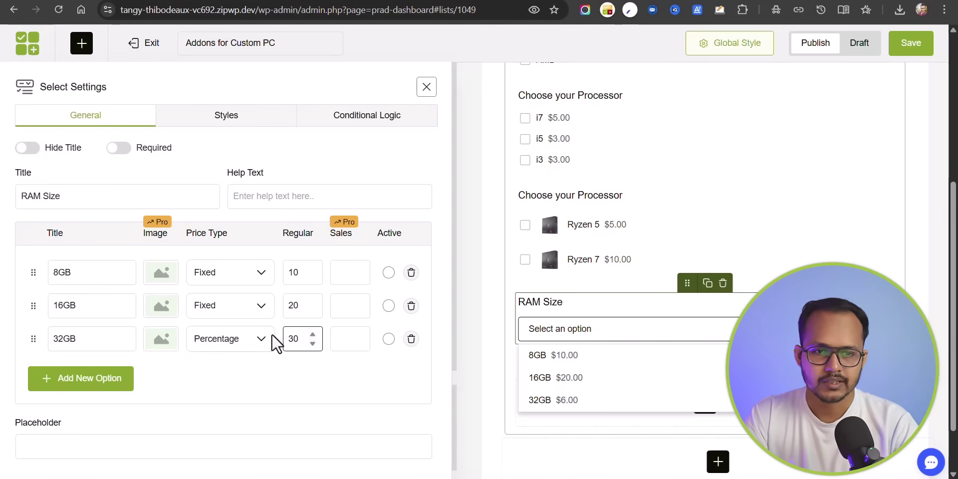
pyautogui.click(232, 379)
pyautogui.click(227, 343)
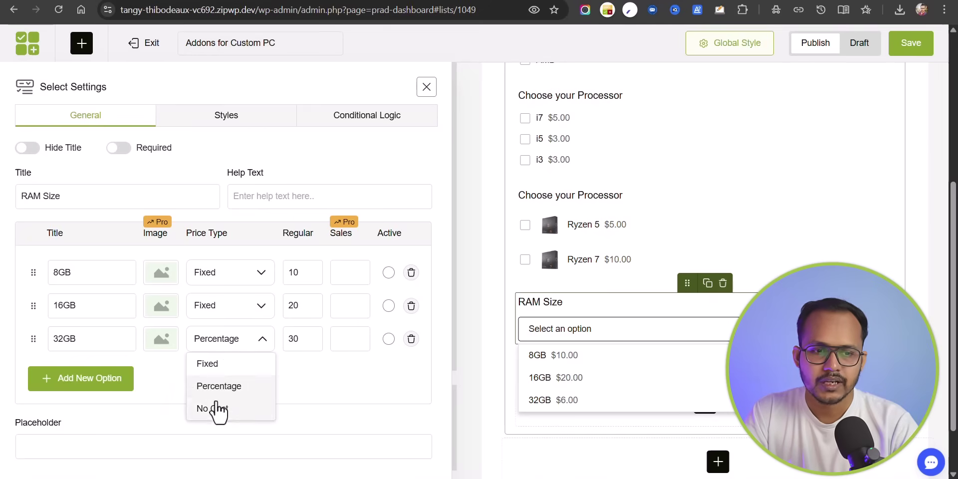
pyautogui.click(226, 365)
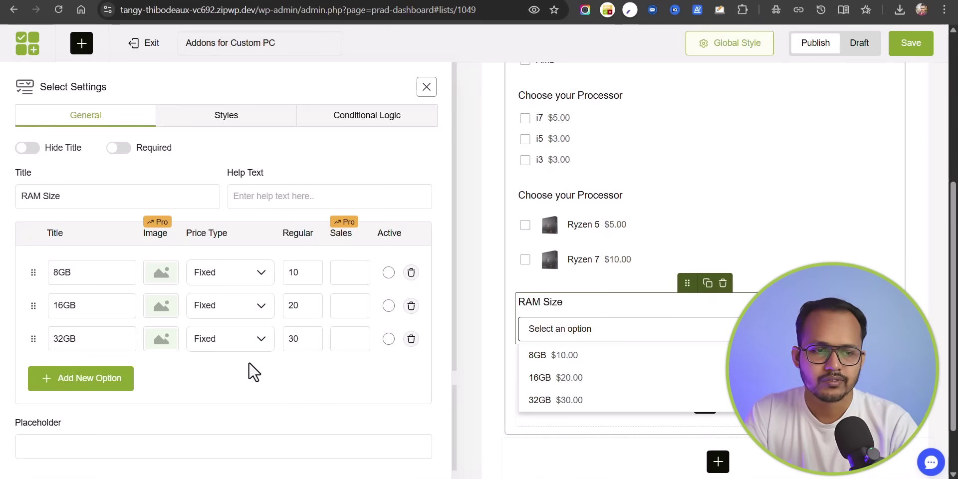
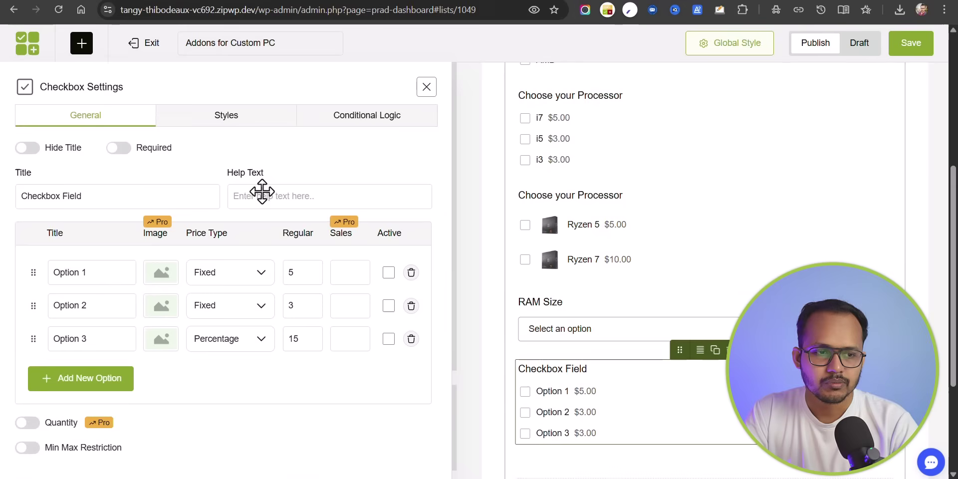
# - Title the checkbox field below RAM Size "Storage" and name its first option "Hard Disk"
pyautogui.tripleClick(101, 196)
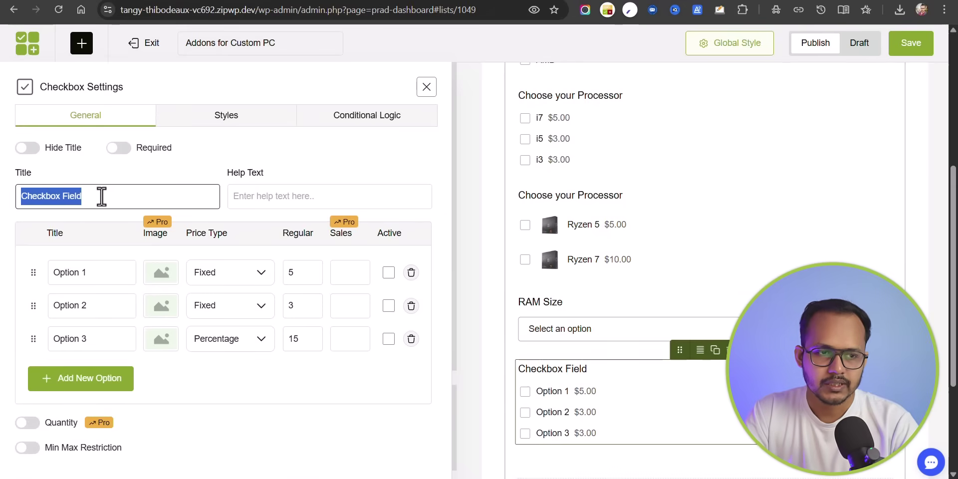
pyautogui.write('Storage')
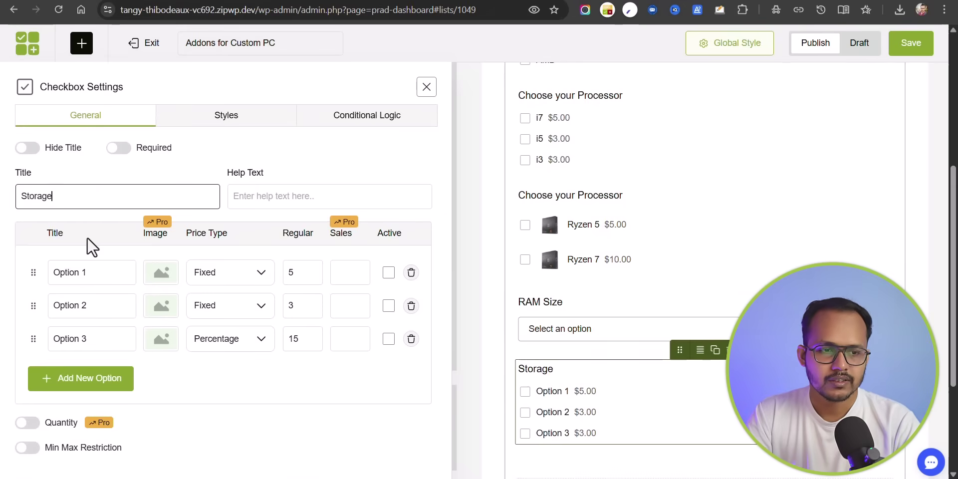
pyautogui.click(82, 273)
pyautogui.tripleClick(82, 273)
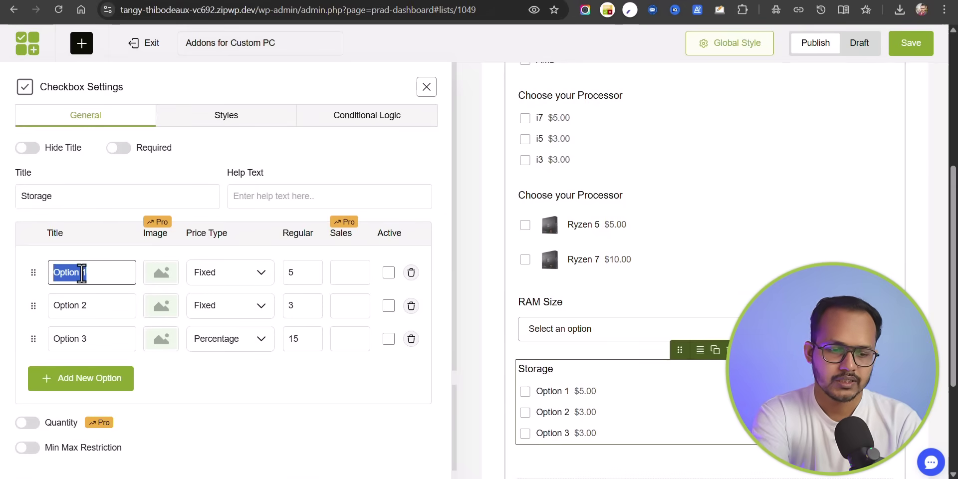
pyautogui.write('Hard Disk')
# - Name the second Storage option "SSD" and delete the third option
pyautogui.doubleClick(84, 305)
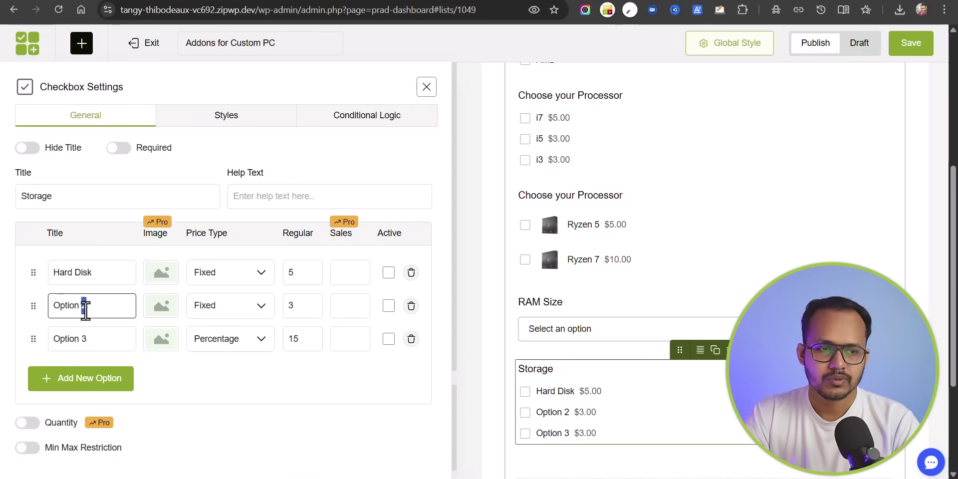
pyautogui.tripleClick(85, 305)
pyautogui.write('SSD')
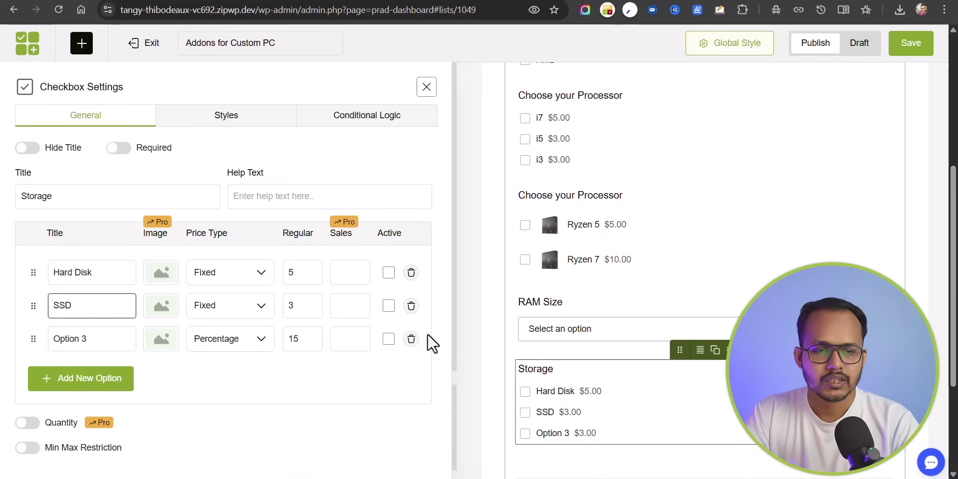
pyautogui.click(411, 339)
# - Add another Checkbox element below Storage in the section and name its options "500GB", "I TB" and "2 TB"
pyautogui.scroll(-3, 618, 342)
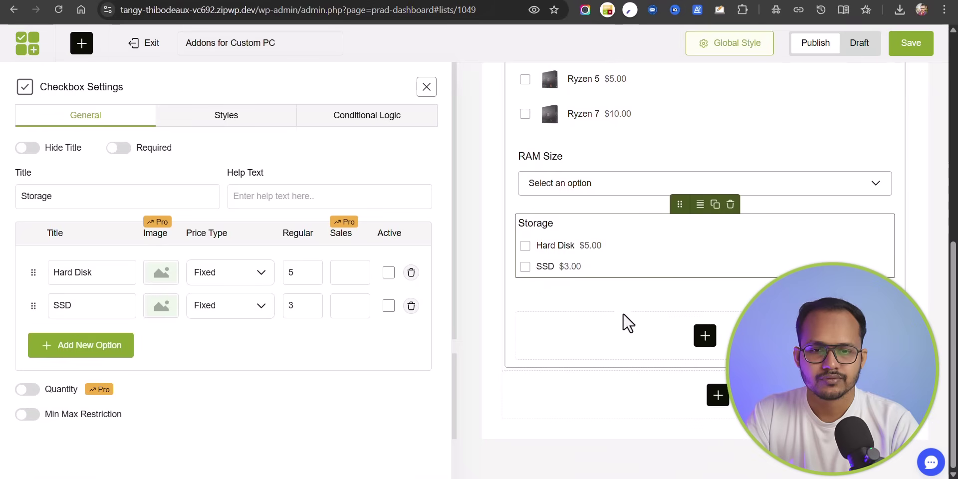
pyautogui.click(703, 335)
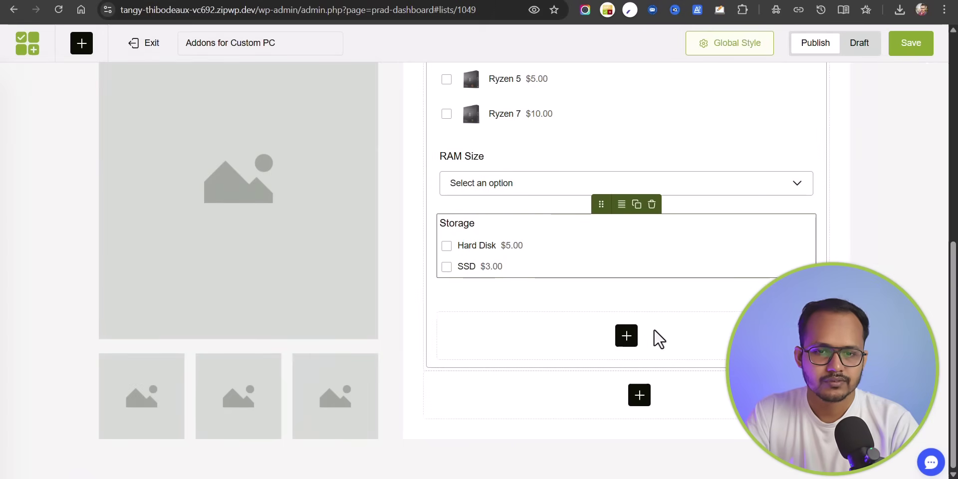
pyautogui.click(625, 334)
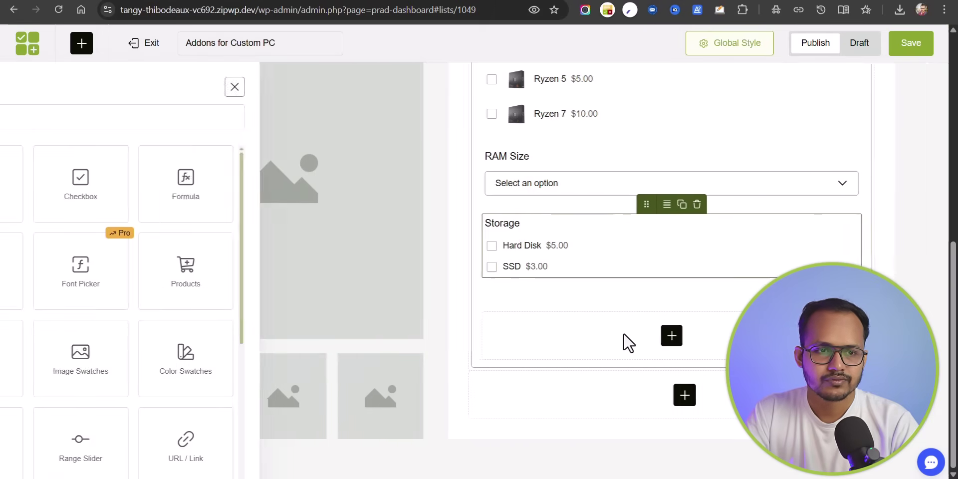
pyautogui.click(296, 194)
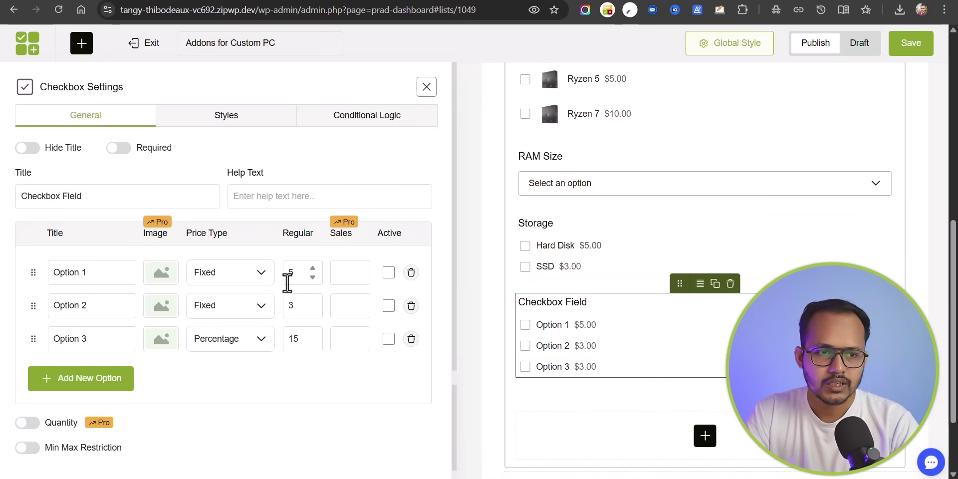
pyautogui.doubleClick(82, 273)
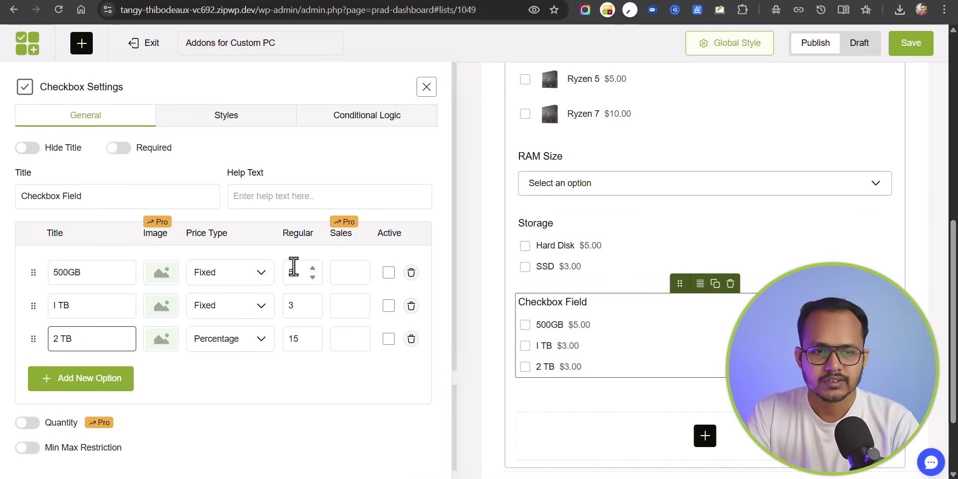
# - Set the price type of the Hard Disk and SSD options in the Storage field to No Cost
pyautogui.click(582, 248)
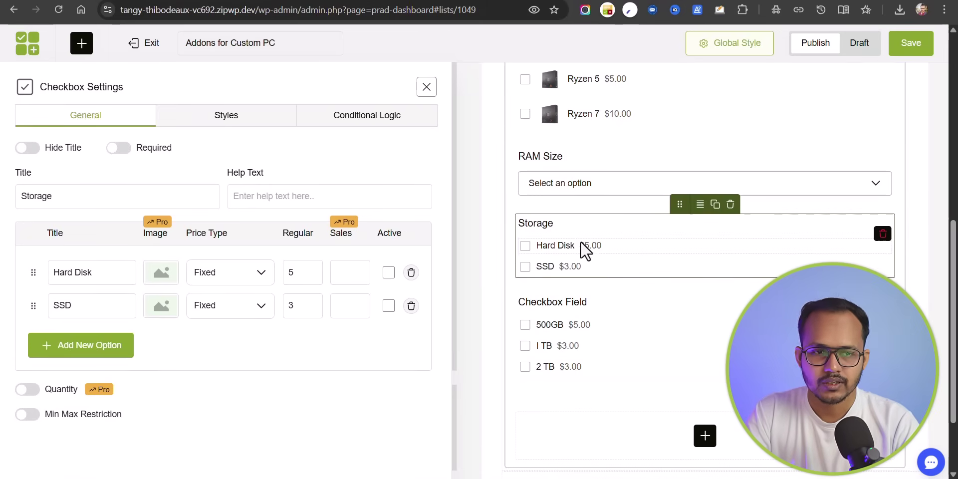
pyautogui.click(244, 278)
pyautogui.click(219, 365)
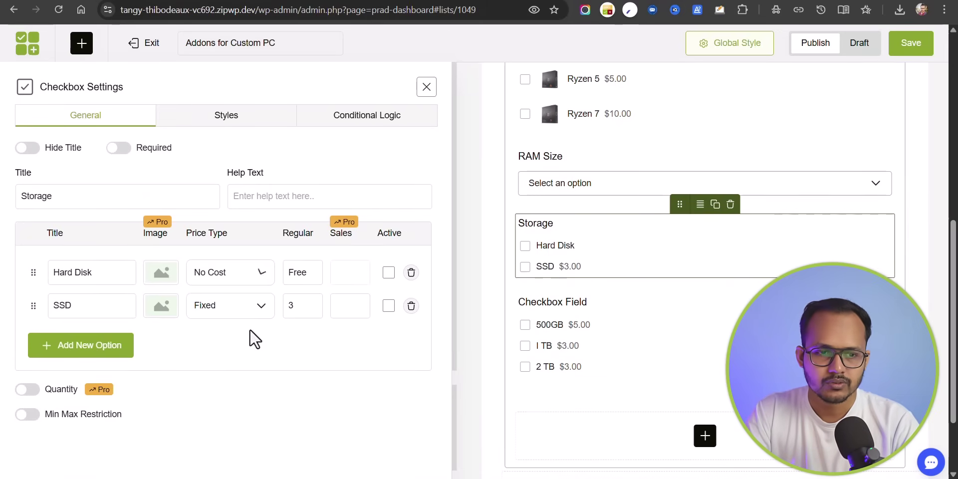
pyautogui.click(247, 309)
pyautogui.click(212, 398)
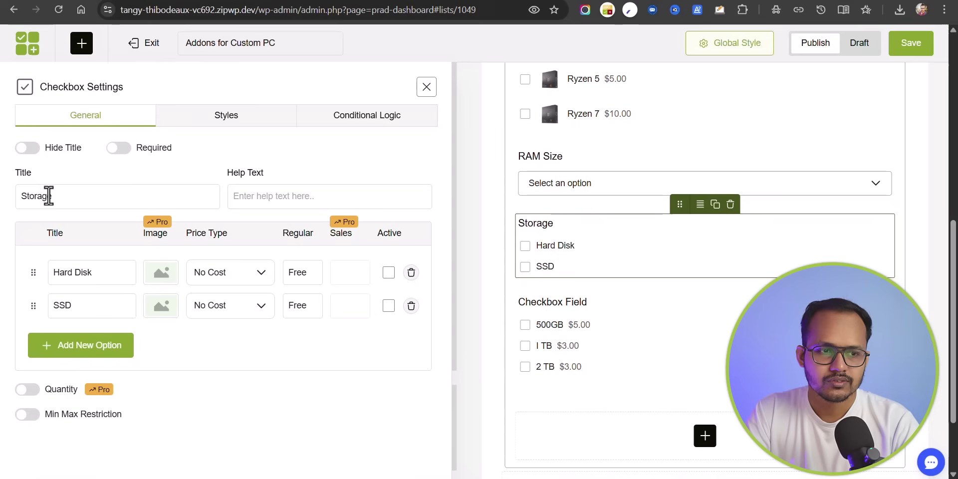
# - Title the checkbox field with the 500GB option "Storage size"
pyautogui.click(575, 303)
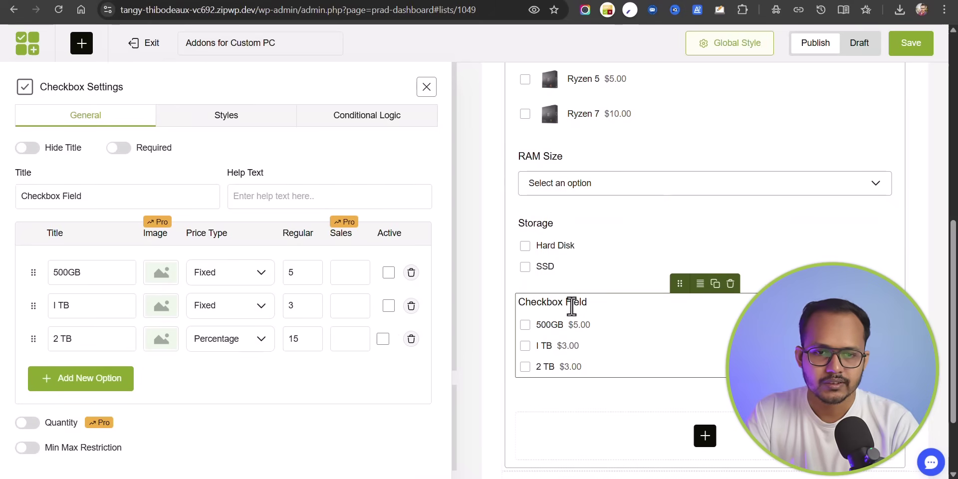
pyautogui.tripleClick(141, 196)
pyautogui.write('Storage size')
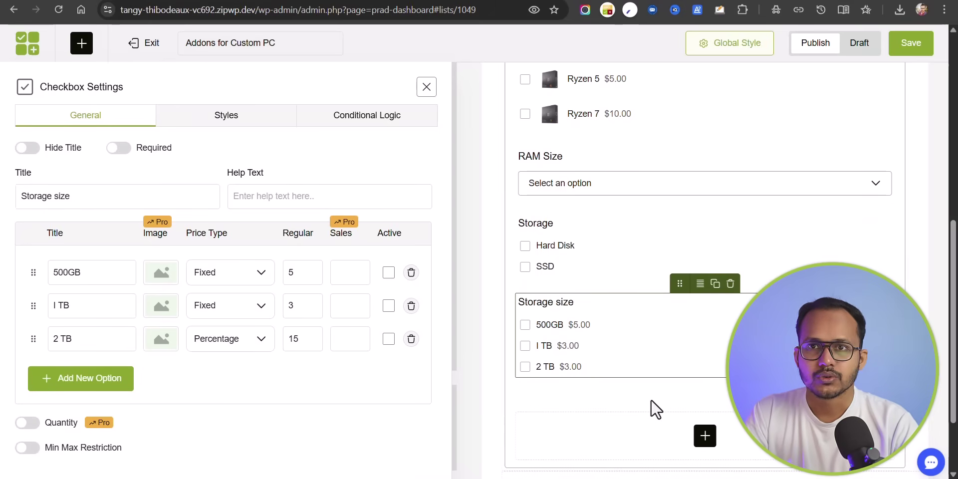
# - Try an Image Swatches element below the Storage size field, look over its general settings, and delete the element
pyautogui.click(705, 435)
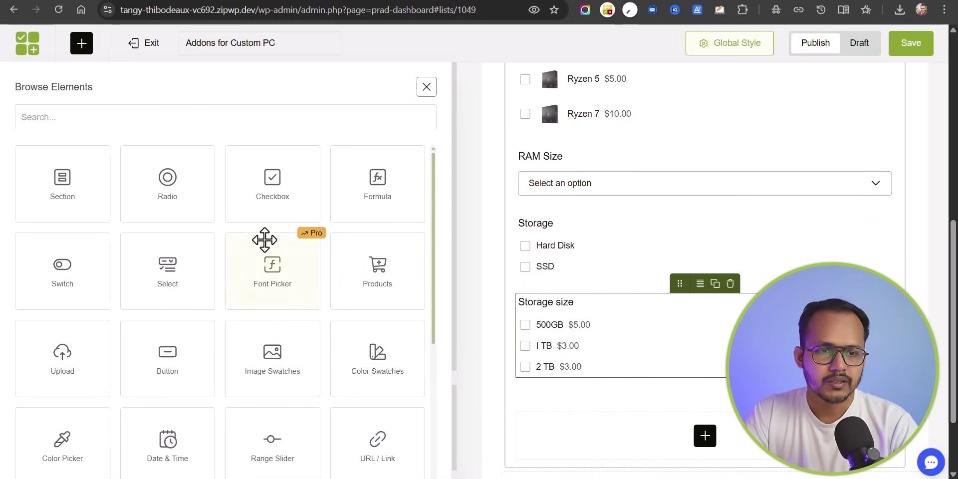
pyautogui.scroll(-2, 279, 225)
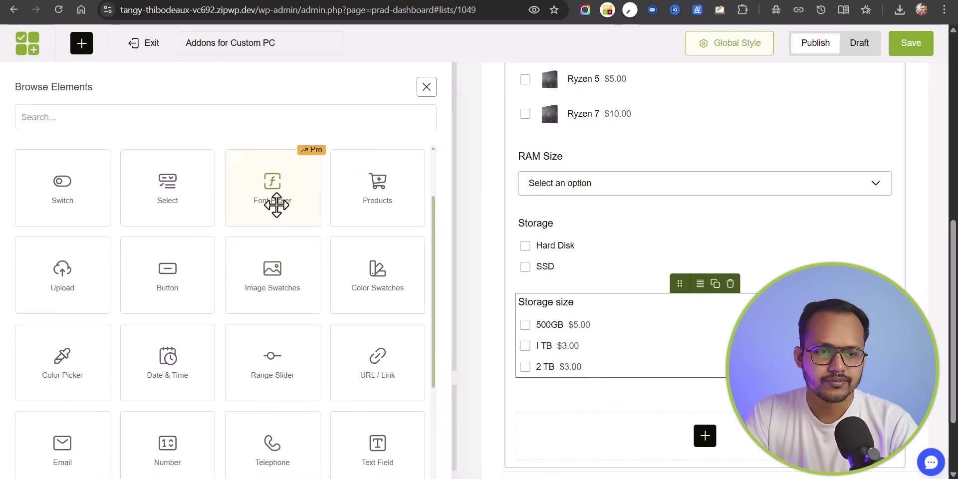
pyautogui.click(272, 284)
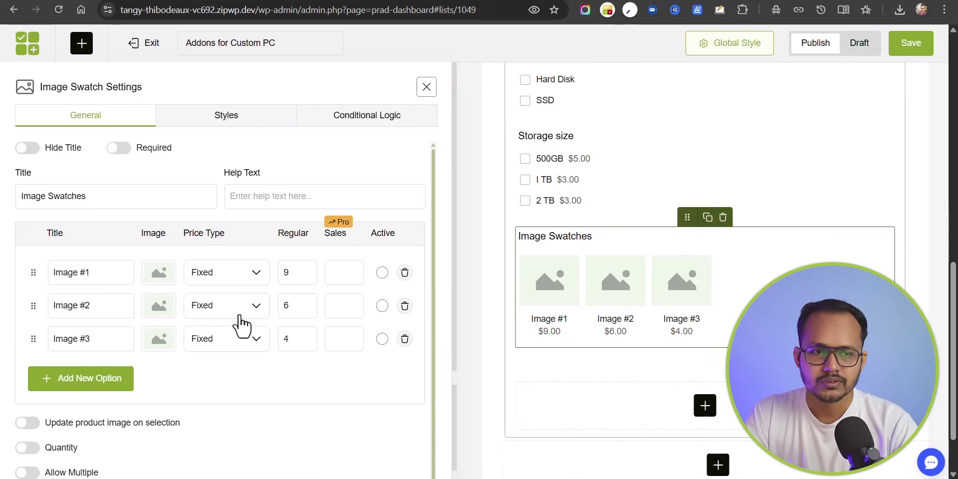
pyautogui.scroll(-1, 224, 353)
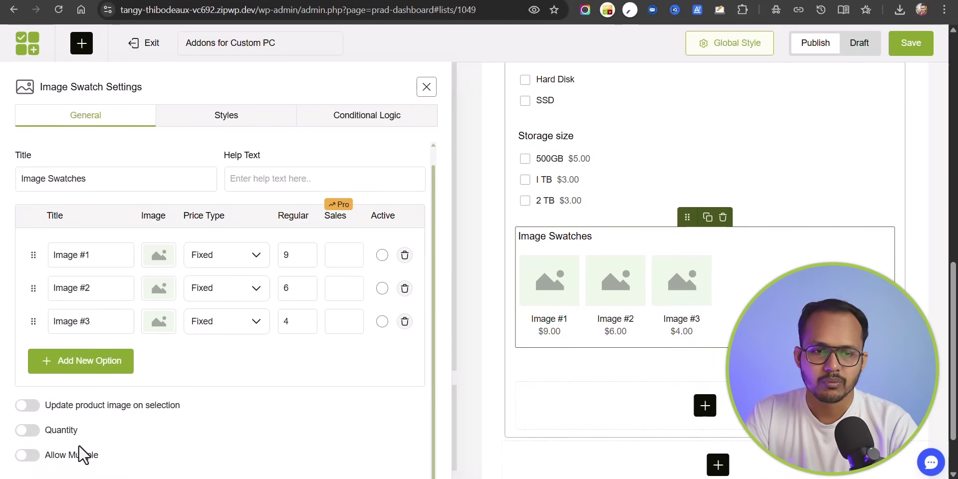
pyautogui.scroll(1, 314, 349)
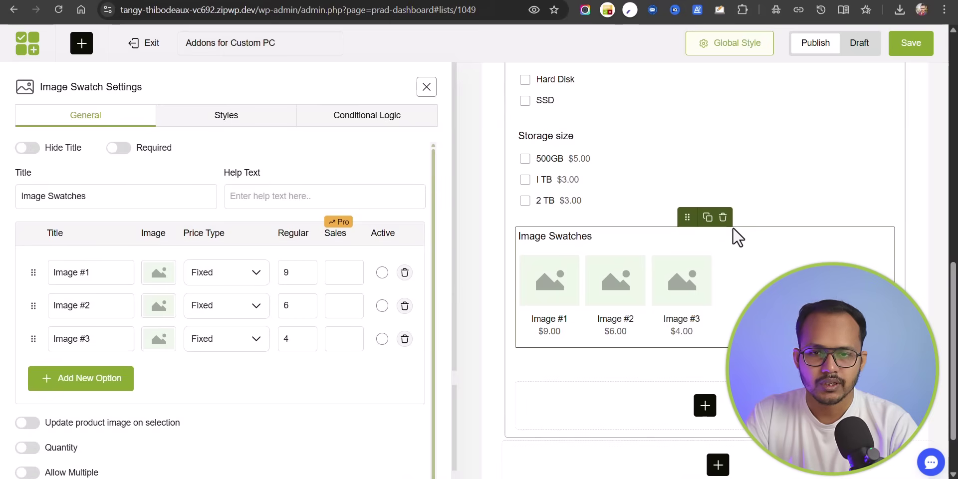
pyautogui.click(722, 217)
# - Try adding a URL / Link element below the Storage size field and undo the addition
pyautogui.click(704, 334)
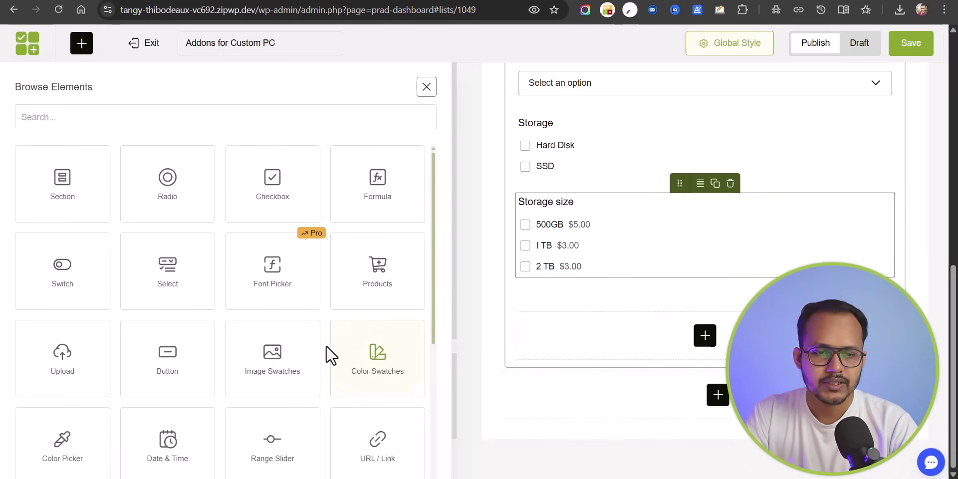
pyautogui.scroll(-3, 329, 349)
pyautogui.click(376, 287)
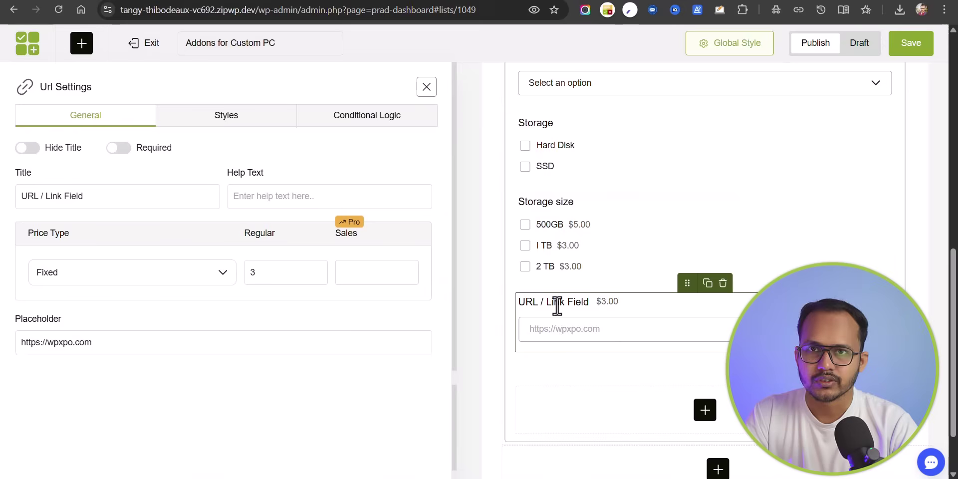
pyautogui.hotkey('ctrl', 'z')
pyautogui.scroll(-5, 305, 329)
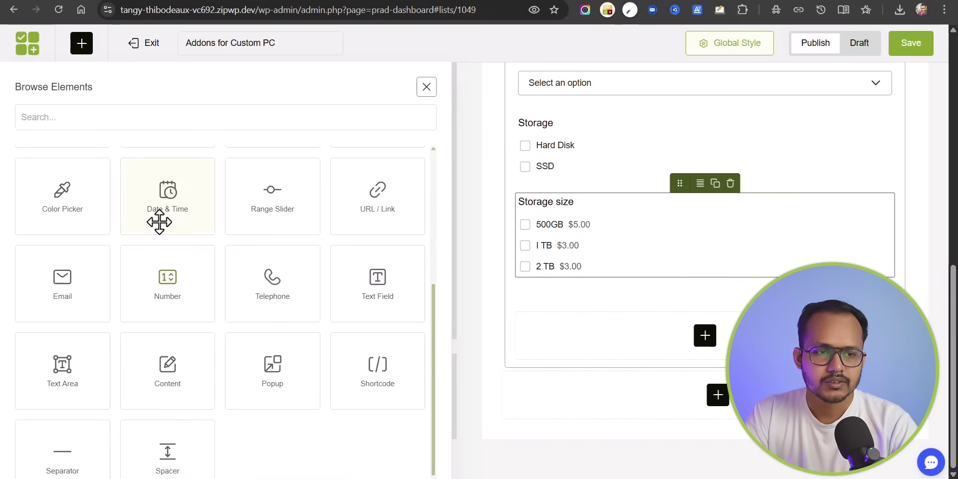
# - Try a Date & Time element with No Cost pricing below the Storage size field, preview its calendar, and delete the element
pyautogui.click(164, 210)
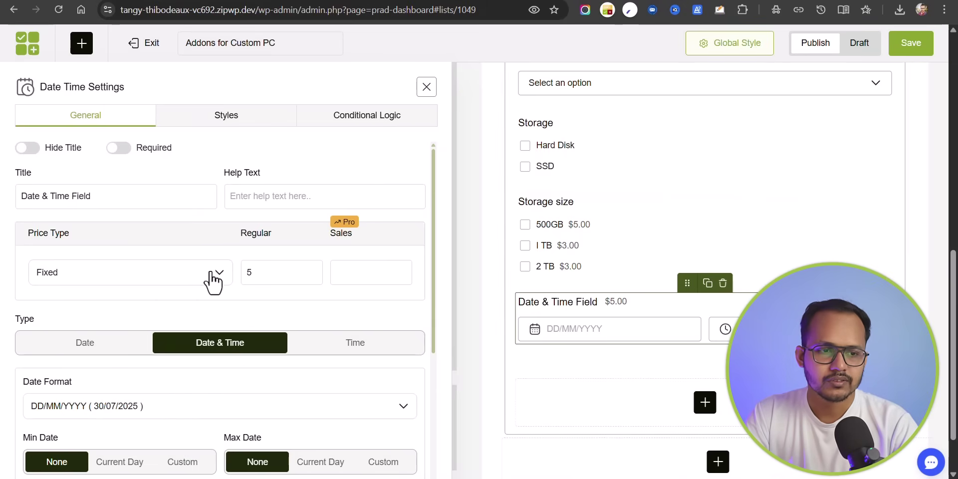
pyautogui.click(165, 274)
pyautogui.click(100, 339)
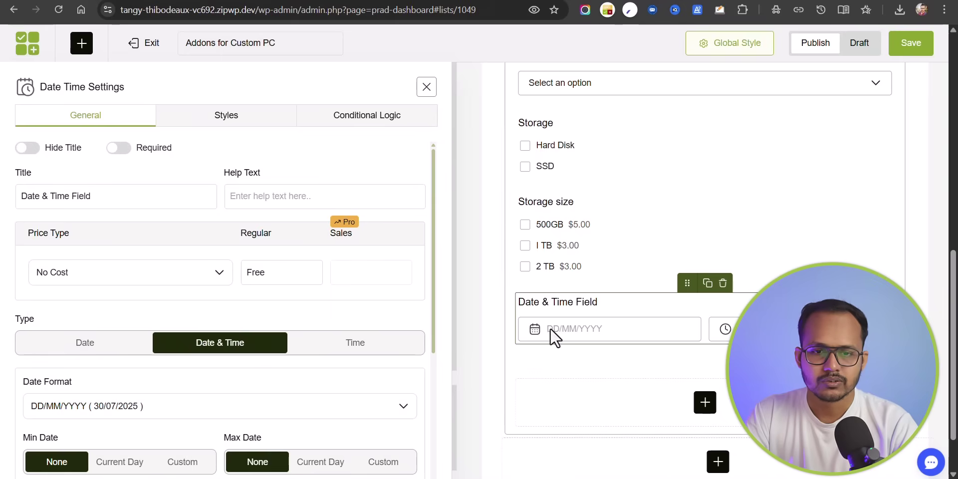
pyautogui.click(594, 336)
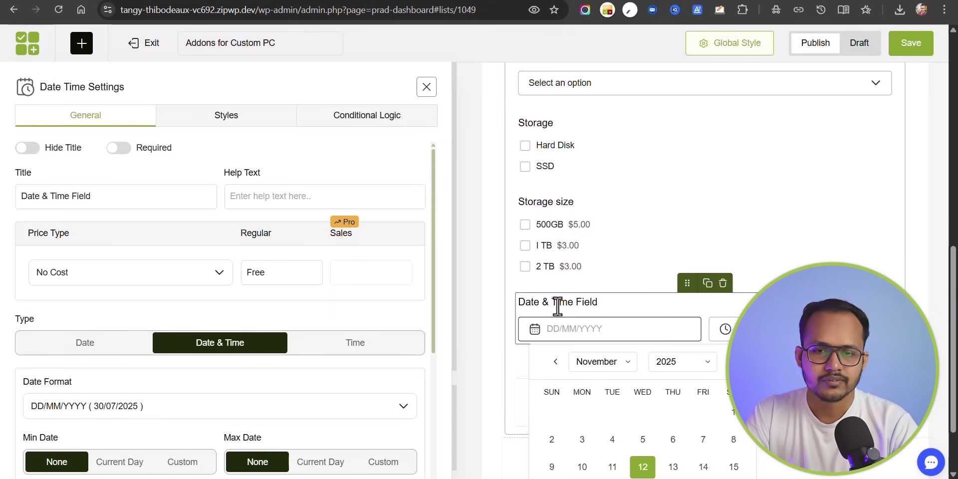
pyautogui.click(723, 283)
pyautogui.click(709, 357)
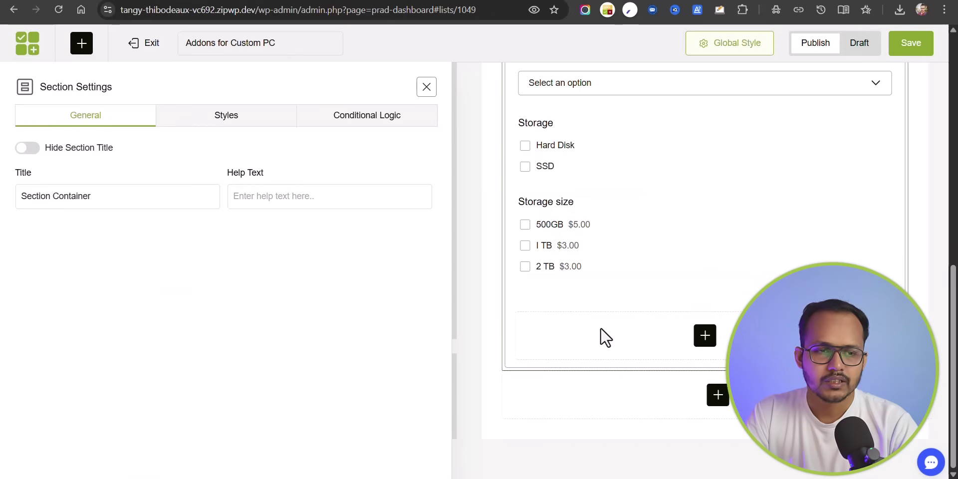
pyautogui.click(705, 335)
pyautogui.scroll(-1, 283, 324)
pyautogui.scroll(-4, 283, 326)
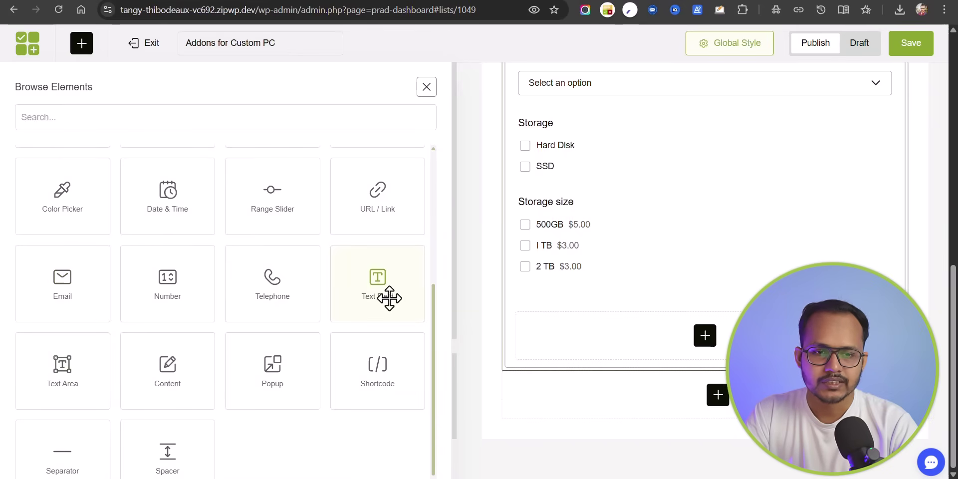
pyautogui.scroll(-1, 379, 362)
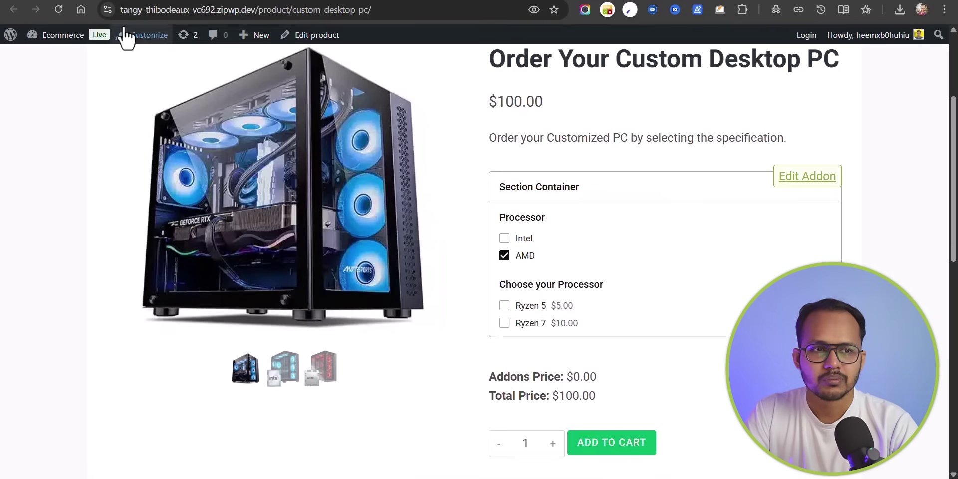
# - Reload the custom desktop PC product page and select the Intel processor with the i5 option
pyautogui.click(58, 10)
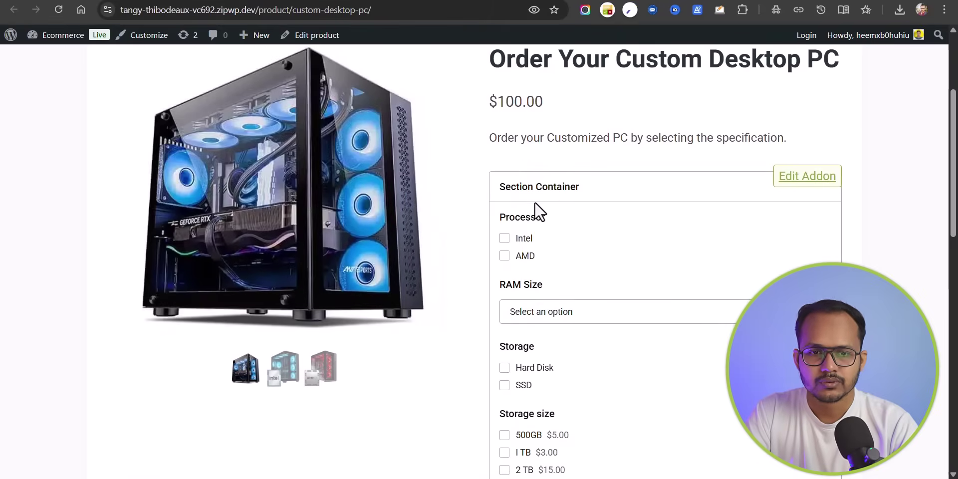
pyautogui.click(504, 238)
pyautogui.scroll(-2, 647, 258)
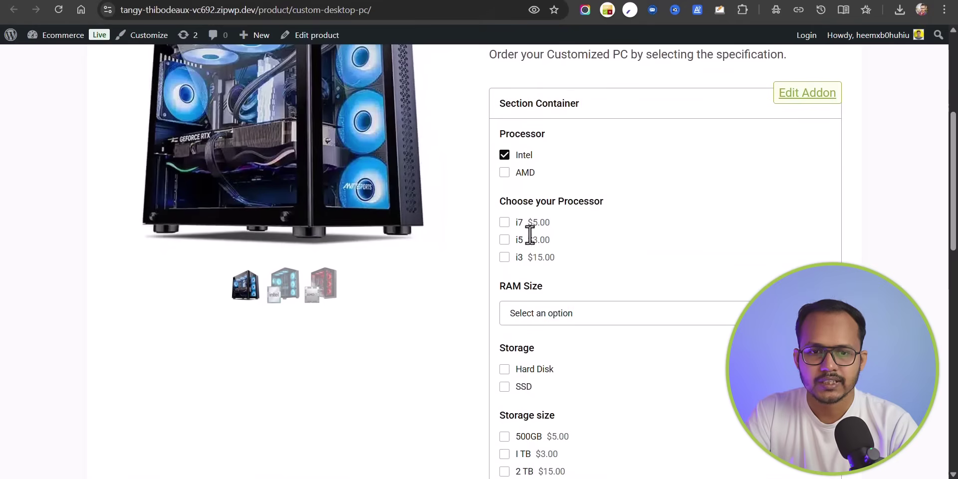
pyautogui.click(504, 239)
pyautogui.scroll(-4, 668, 249)
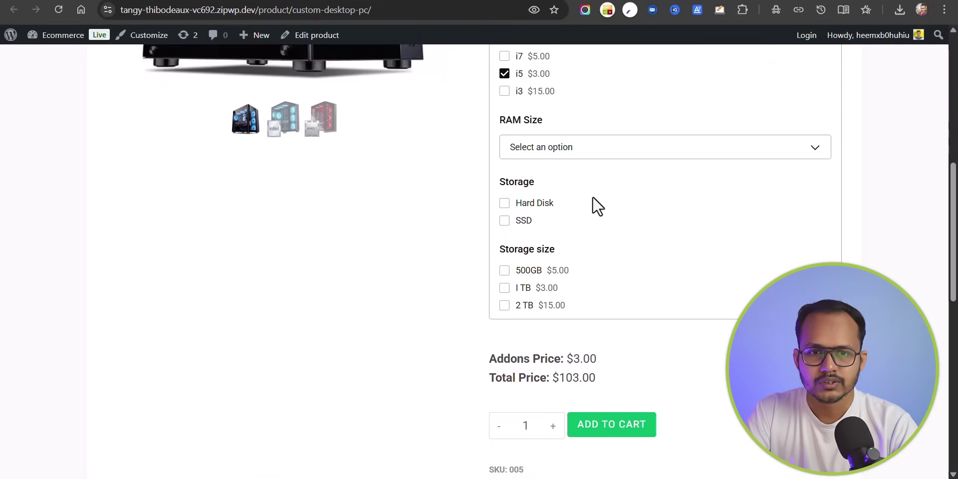
# - Choose 16GB as the RAM size on the product page and check the addons and total prices
pyautogui.click(579, 151)
pyautogui.click(550, 203)
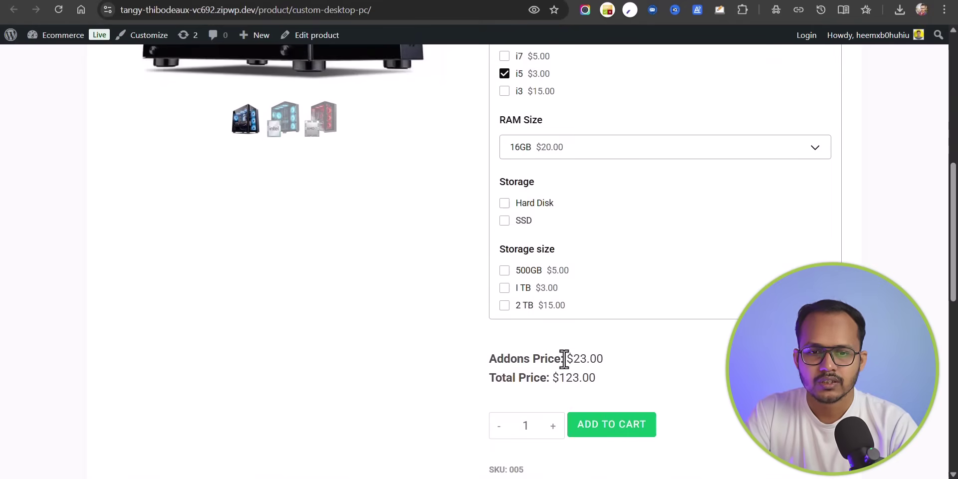
pyautogui.moveTo(557, 378); pyautogui.dragTo(613, 366)
pyautogui.click(593, 375)
pyautogui.click(619, 367)
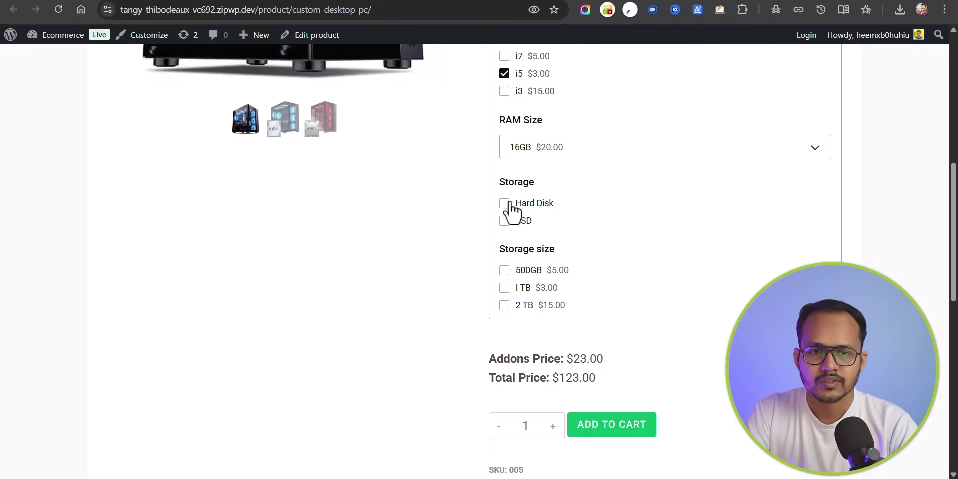
# - Select SSD storage with the 1 TB storage size and add the configured PC to the cart
pyautogui.click(505, 221)
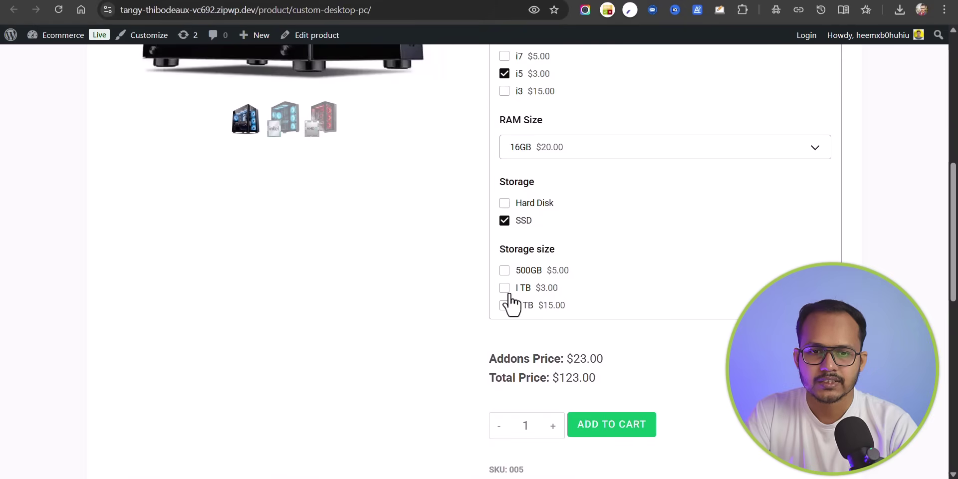
pyautogui.click(504, 288)
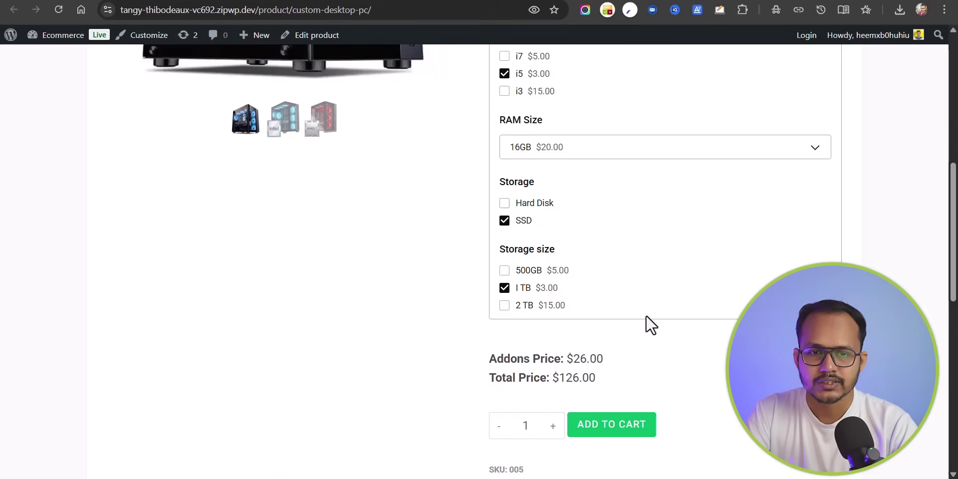
pyautogui.scroll(-3, 663, 321)
pyautogui.click(617, 268)
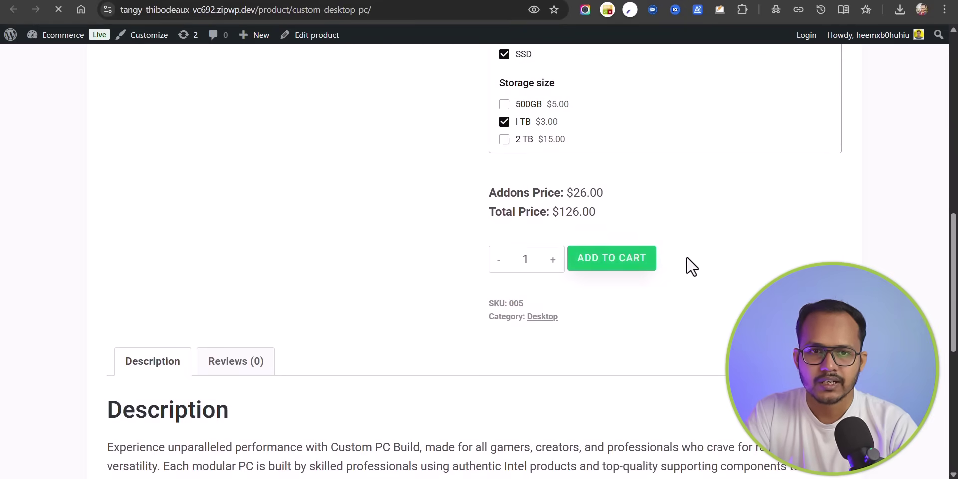
# - View the cart, expand the custom PC's full option details, and review each selected add-on and its price
pyautogui.click(792, 182)
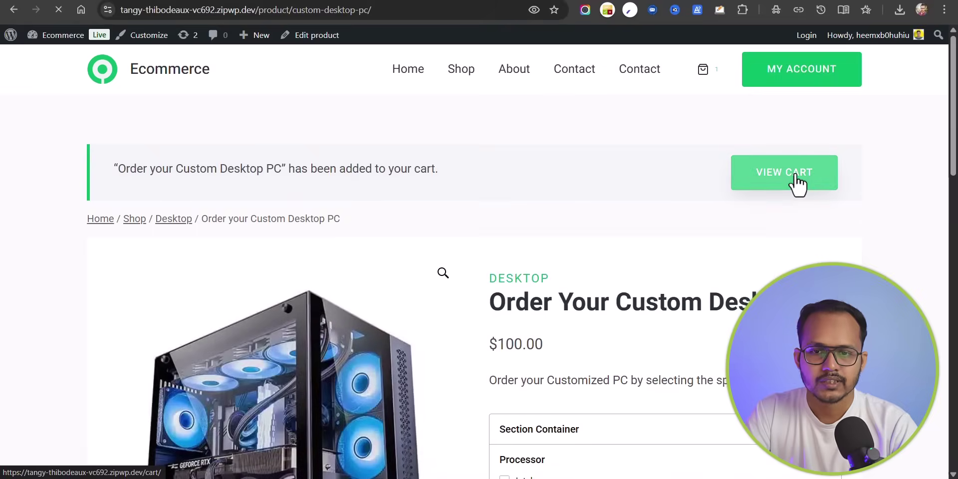
pyautogui.scroll(-3, 550, 231)
pyautogui.scroll(-1, 549, 234)
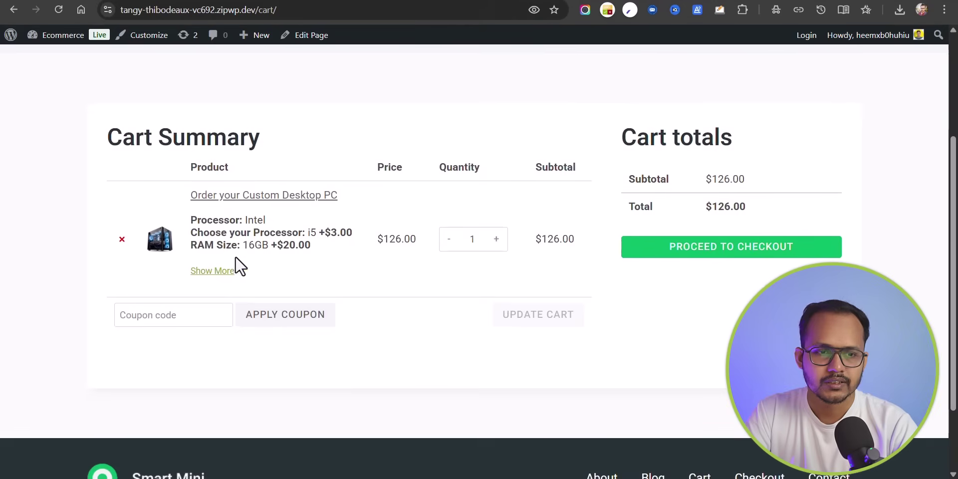
pyautogui.click(204, 272)
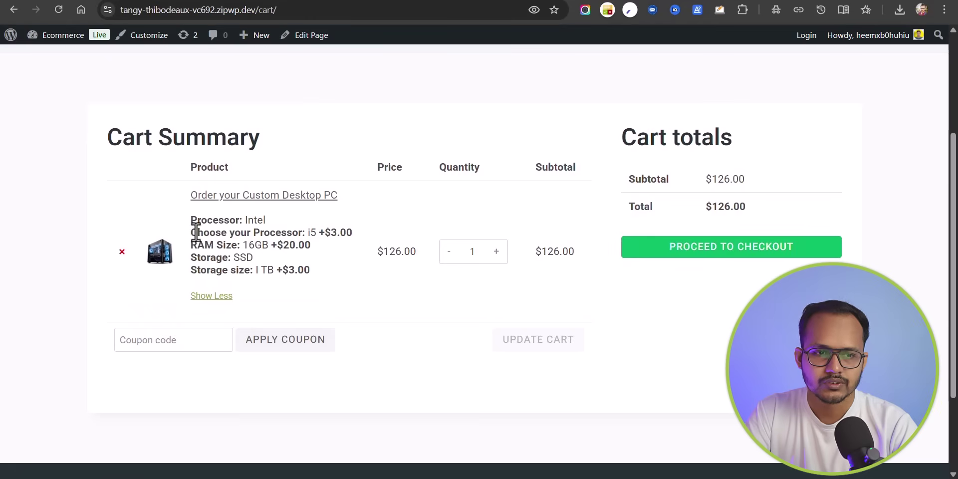
pyautogui.moveTo(205, 224); pyautogui.dragTo(306, 230)
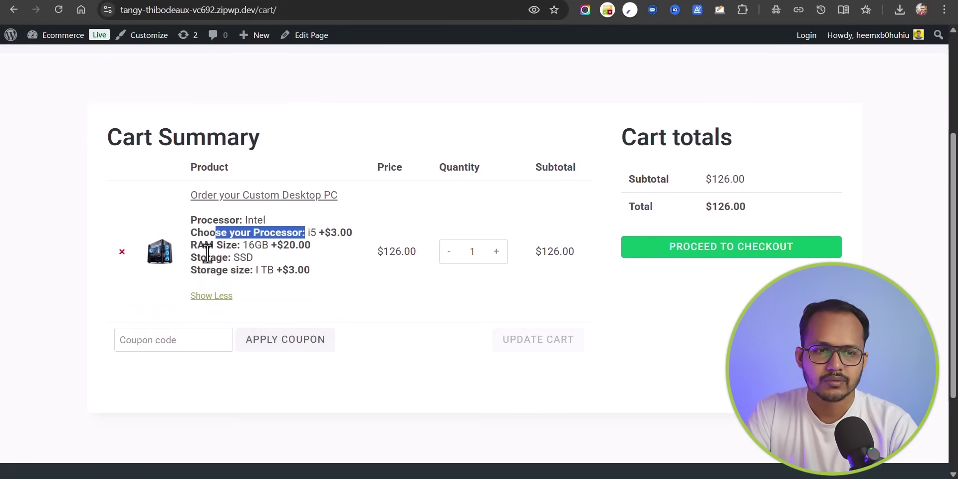
pyautogui.moveTo(204, 246); pyautogui.dragTo(306, 269)
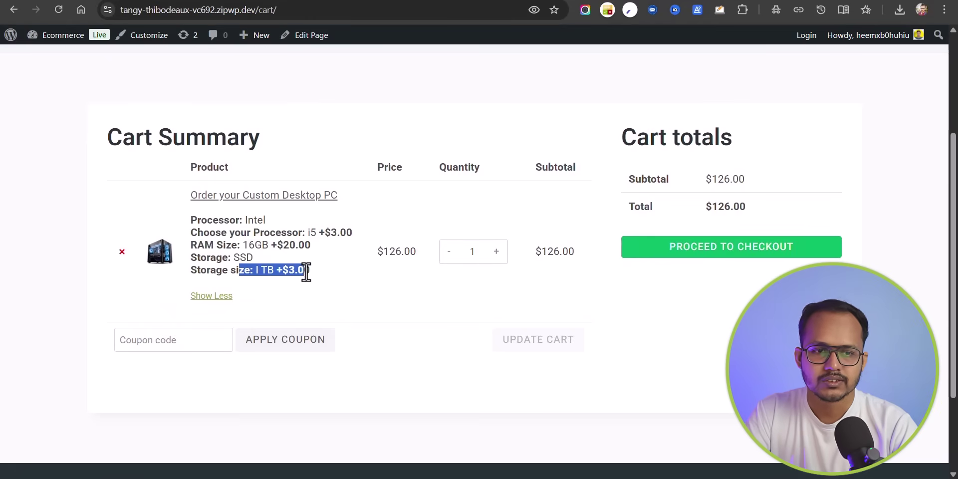
pyautogui.click(317, 275)
# - Proceed to checkout and look over the custom PC order's selected options
pyautogui.click(730, 251)
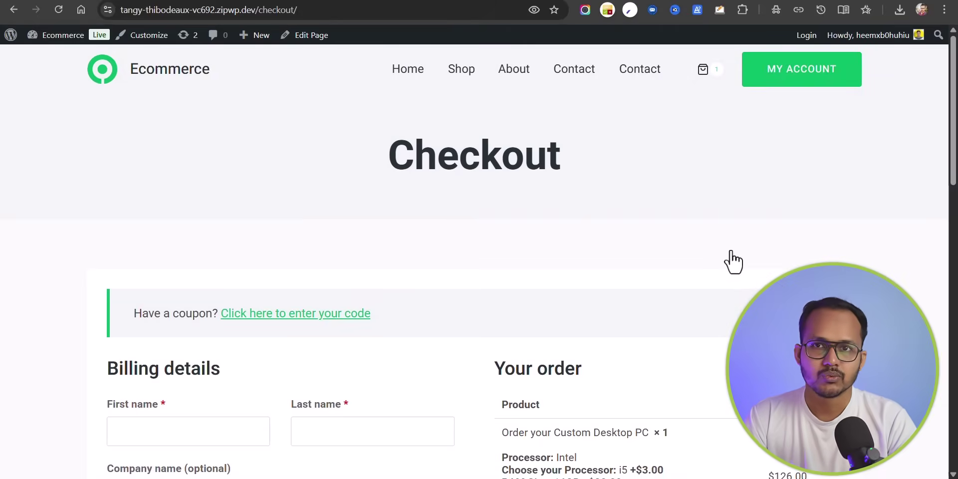
pyautogui.scroll(-7, 725, 254)
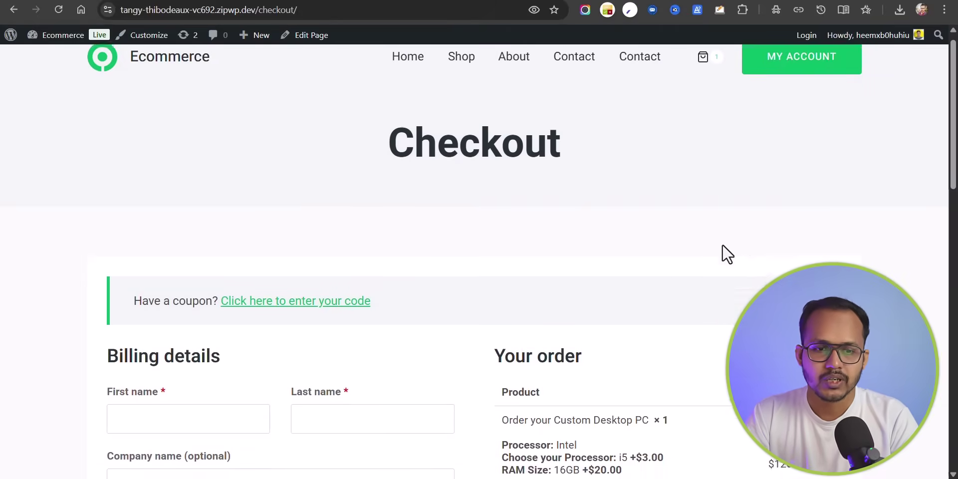
pyautogui.scroll(7, 693, 231)
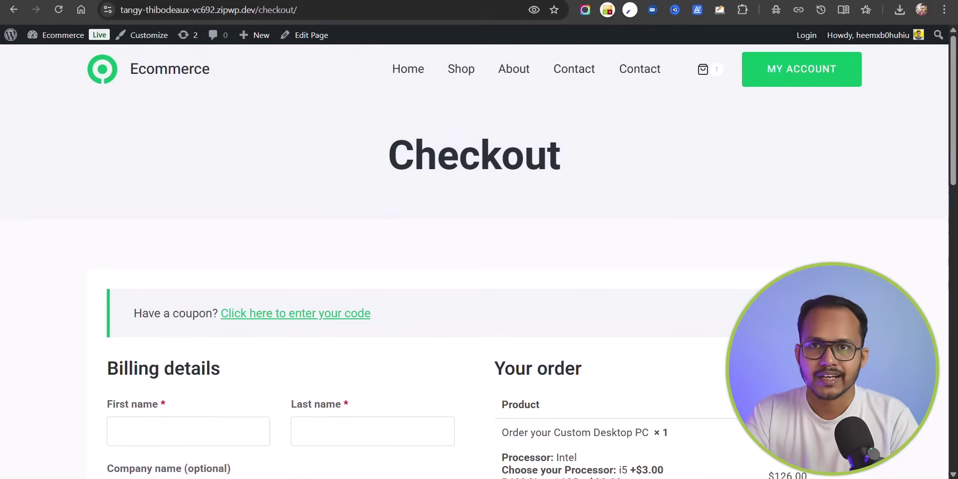
# - Back in the addon editor, set the 500GB option's sale price to 2 and check the Storage size field's style and conditional logic settings
pyautogui.click(349, 0)
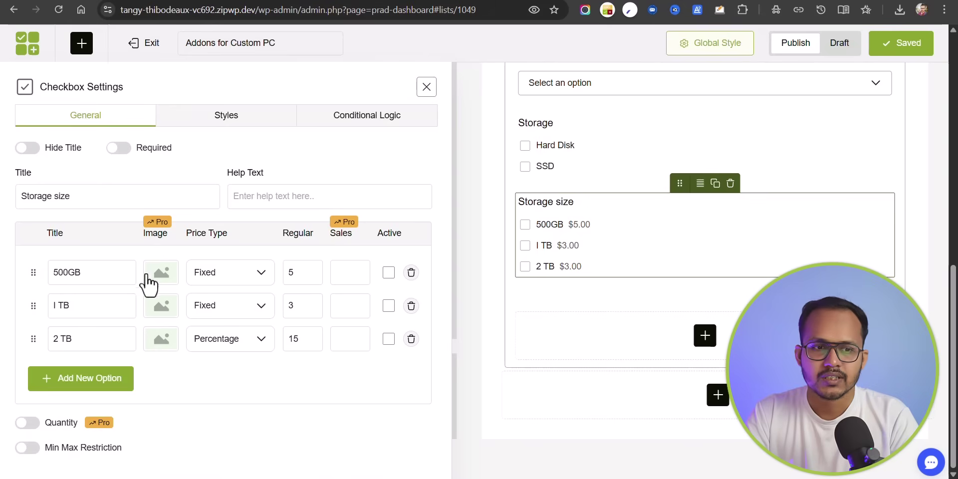
pyautogui.click(355, 280)
pyautogui.write('1')
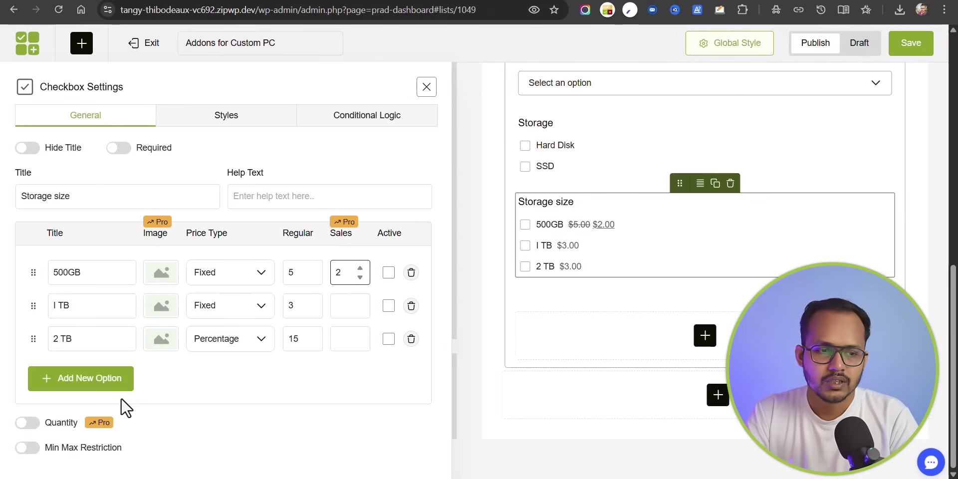
pyautogui.click(247, 127)
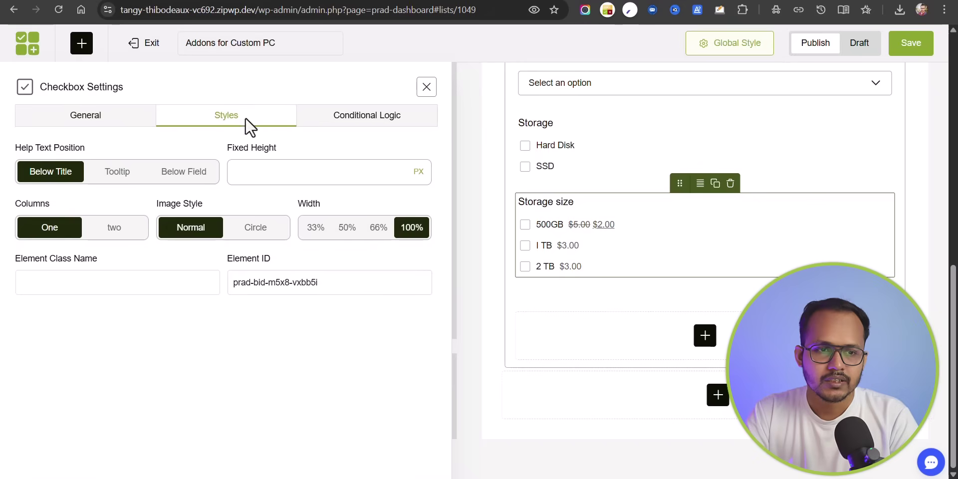
pyautogui.click(385, 123)
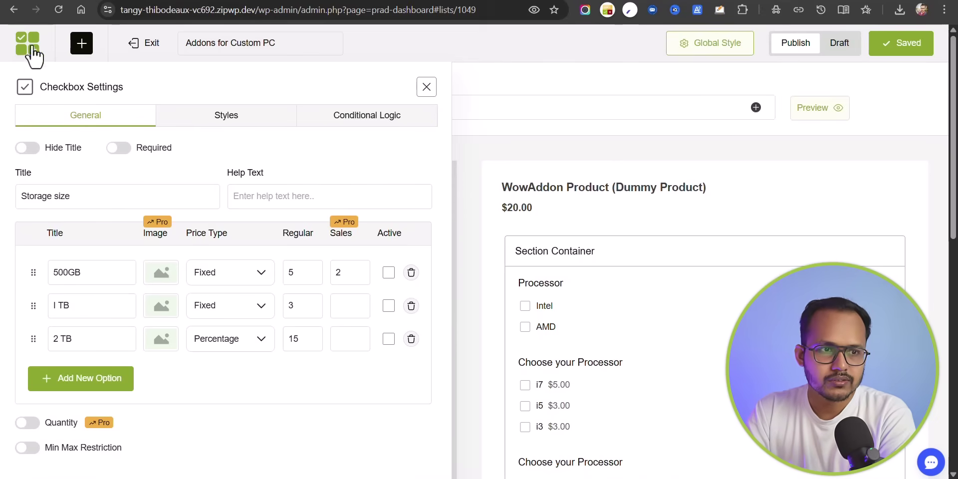
# - Leave the addon editor, then upload, install and activate the plugin file product-addons-pro-v-106.zip
pyautogui.click(12, 9)
pyautogui.scroll(-3, 57, 339)
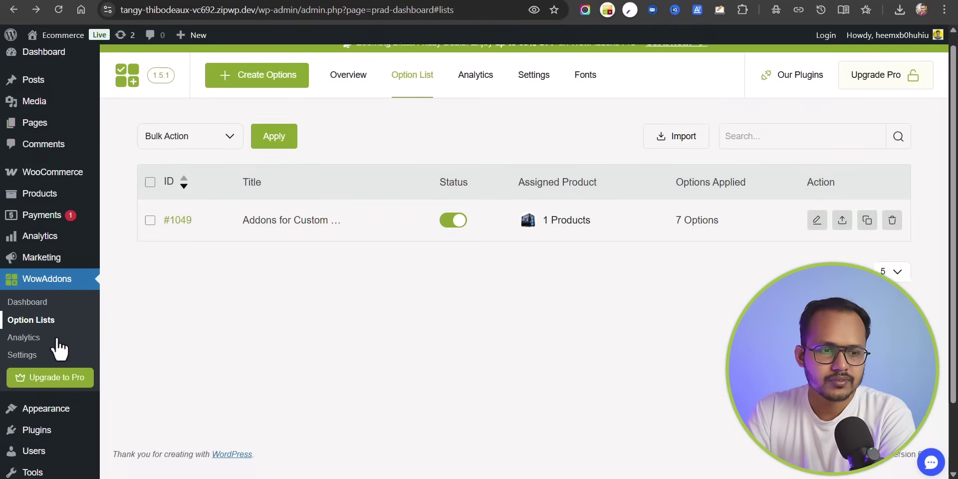
pyautogui.moveTo(77, 353)
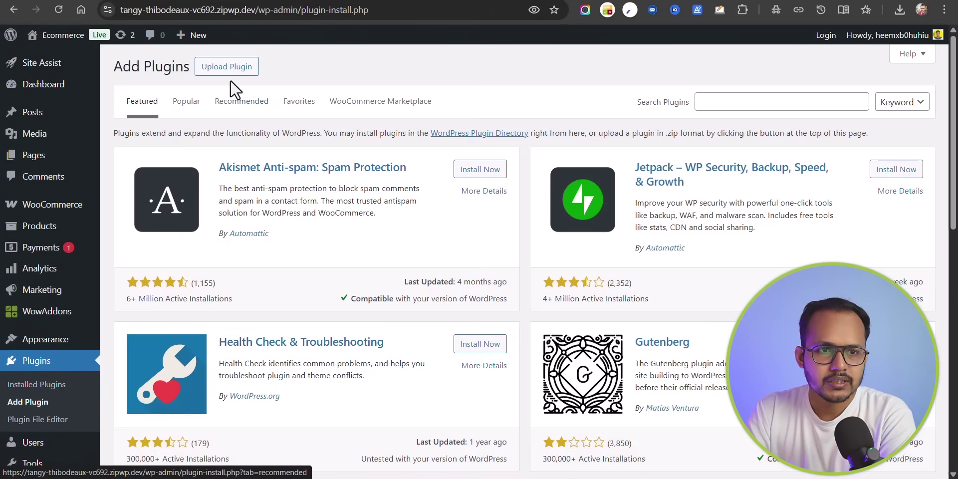
pyautogui.click(229, 69)
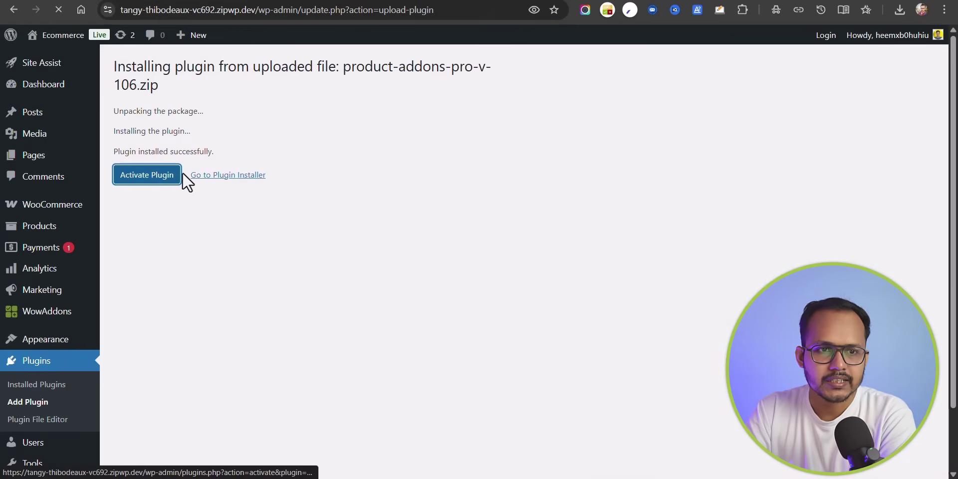
pyautogui.click(180, 176)
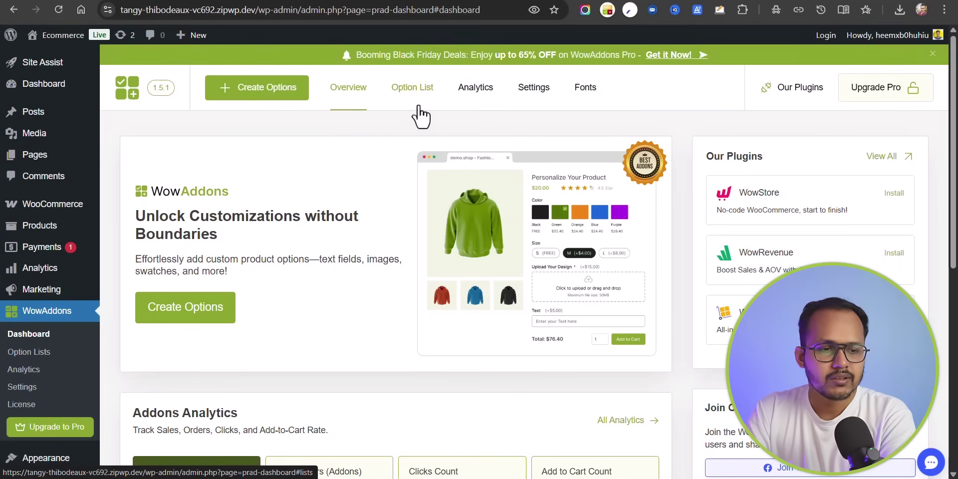
# - Enter the license key for Product Addons Pro and activate the license
pyautogui.click(30, 403)
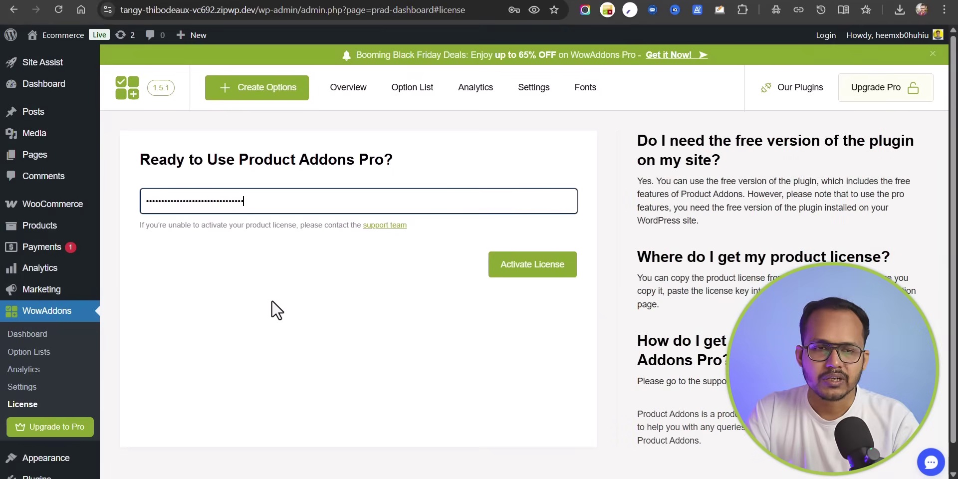
pyautogui.click(526, 269)
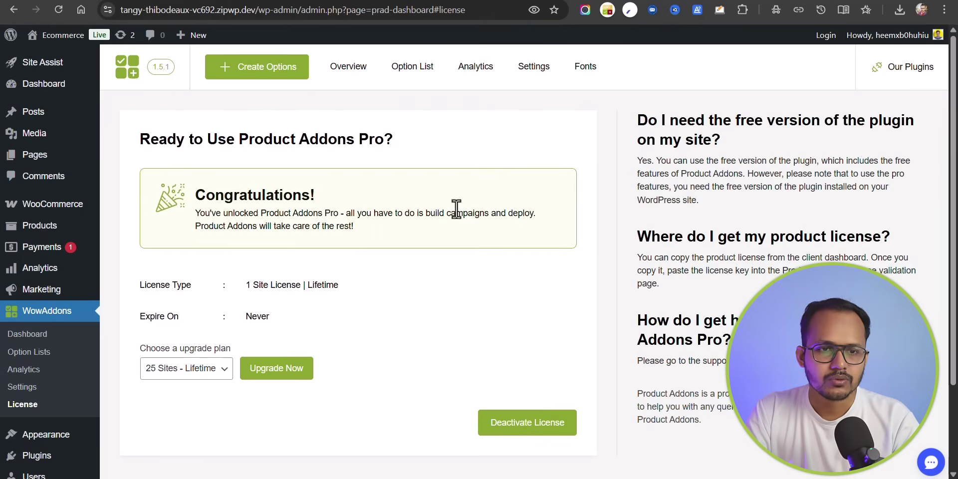
# - Reopen the "Addons for Custom PC" option list for editing and look over its processor fields
pyautogui.click(399, 79)
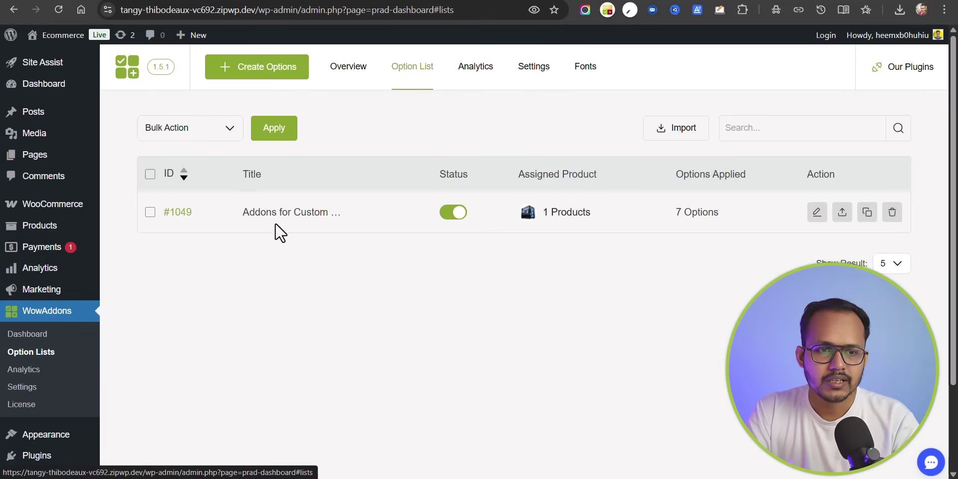
pyautogui.click(275, 216)
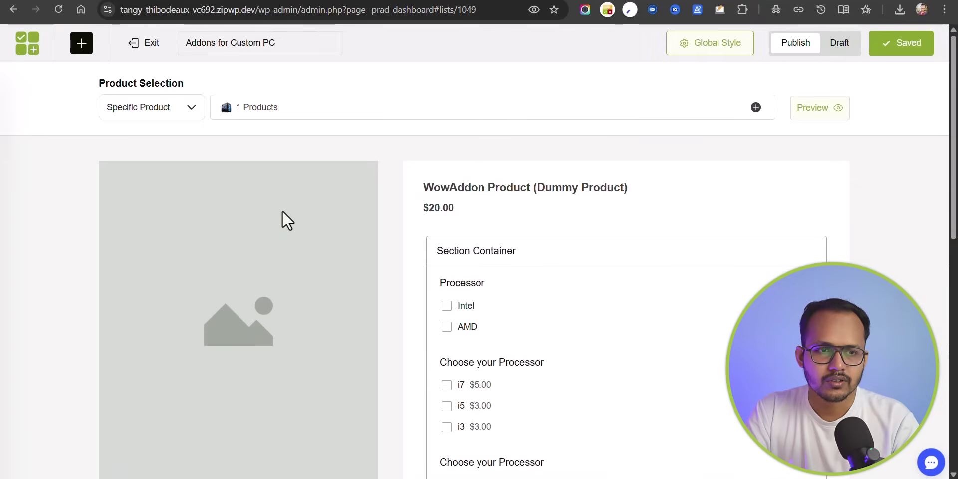
pyautogui.scroll(-3, 589, 287)
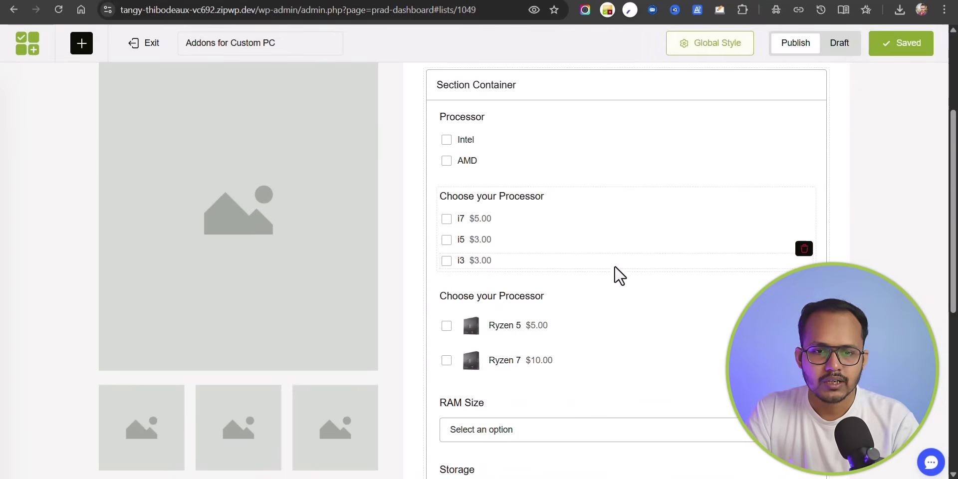
# - Add the matching Intel Core i7, i5 and i3 box images to the i7, i5 and i3 options in Choose your Processor
pyautogui.click(517, 220)
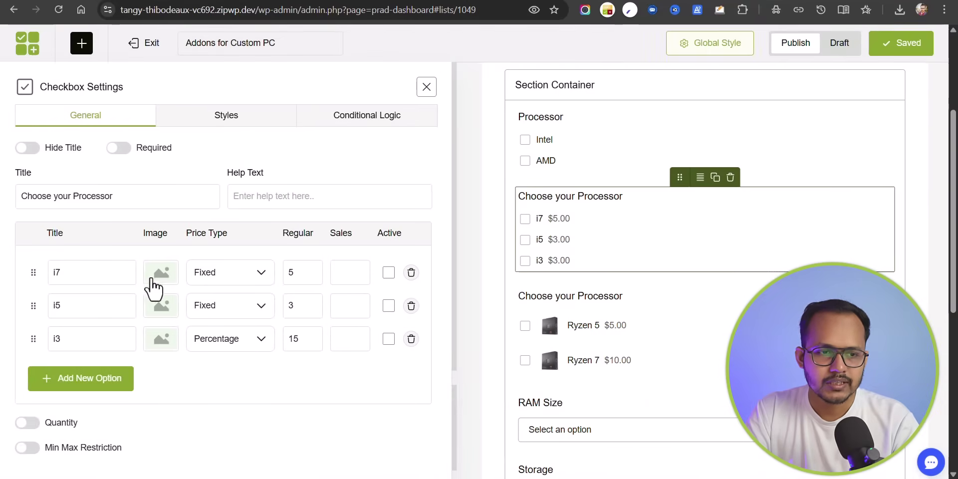
pyautogui.click(155, 274)
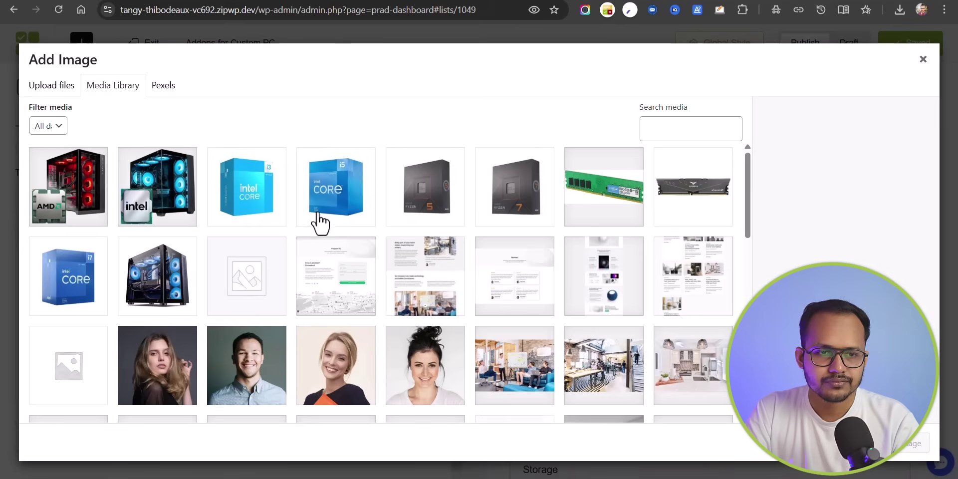
pyautogui.click(75, 287)
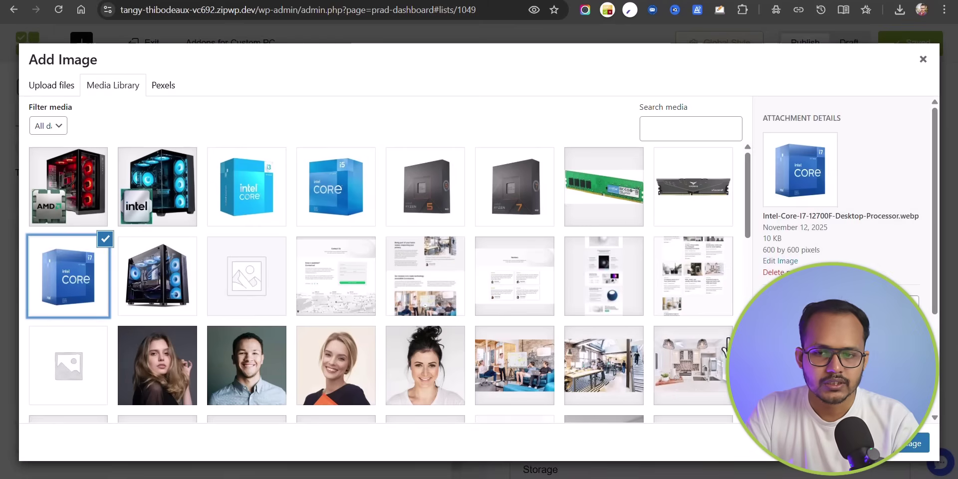
pyautogui.click(908, 443)
pyautogui.click(161, 305)
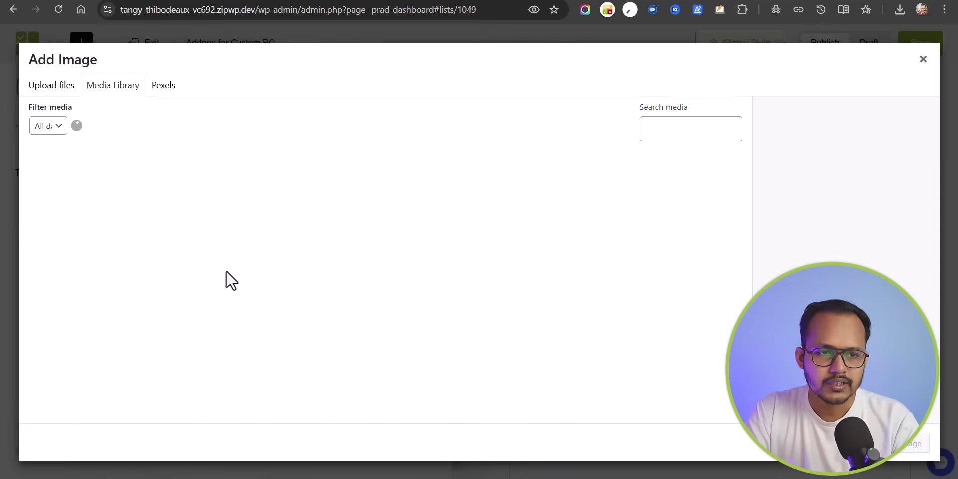
pyautogui.click(336, 187)
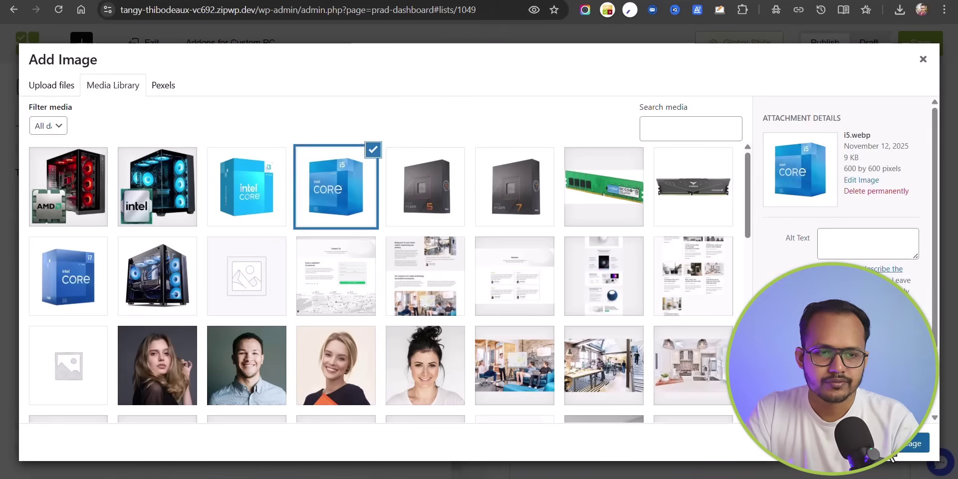
pyautogui.click(908, 443)
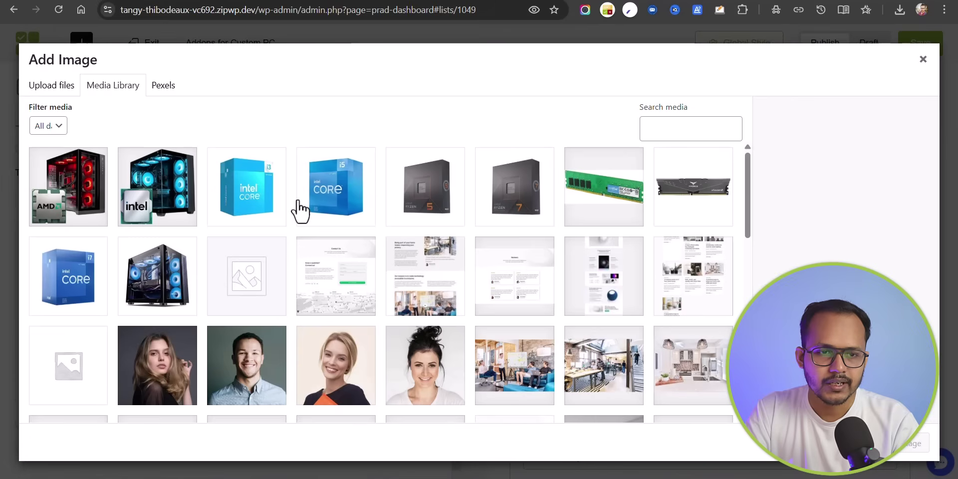
pyautogui.click(253, 204)
pyautogui.click(913, 444)
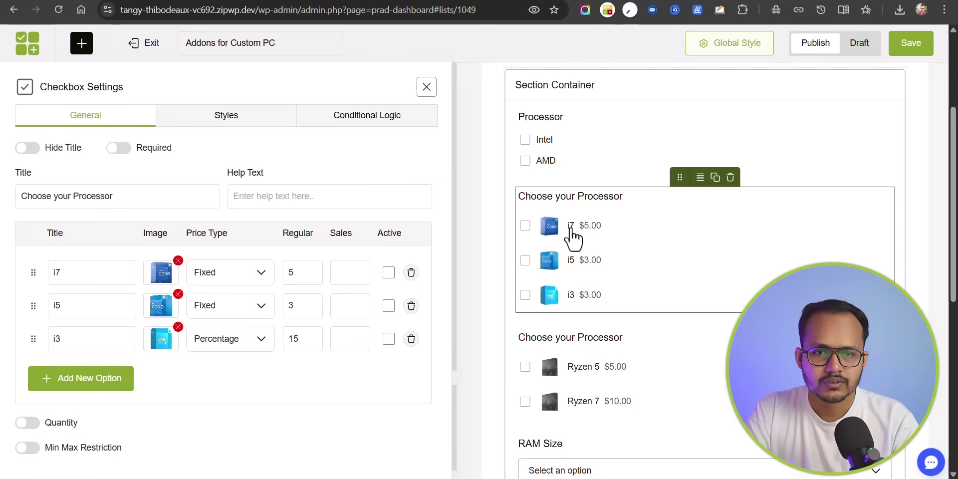
# - Add the Intel PC image to the Intel option and AMD.webp to the AMD option of the Processor field
pyautogui.scroll(3, 573, 235)
pyautogui.click(543, 224)
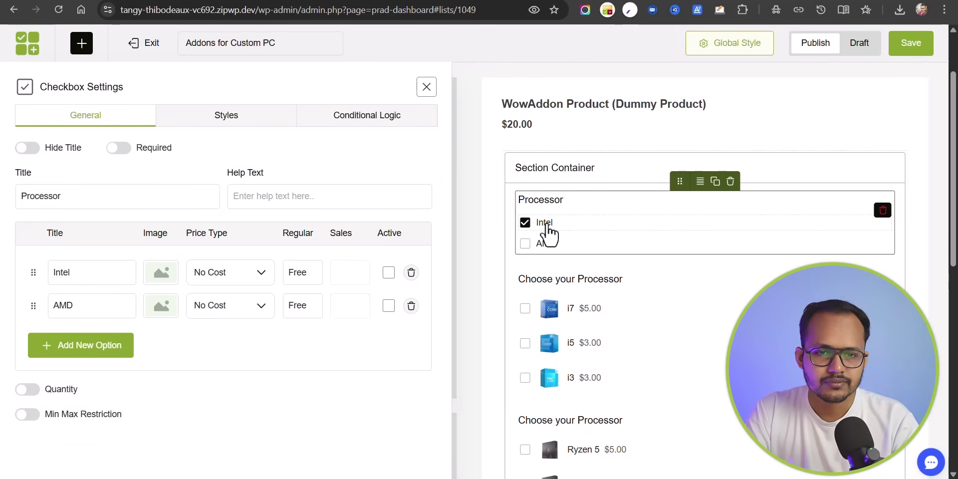
pyautogui.click(542, 224)
pyautogui.click(149, 279)
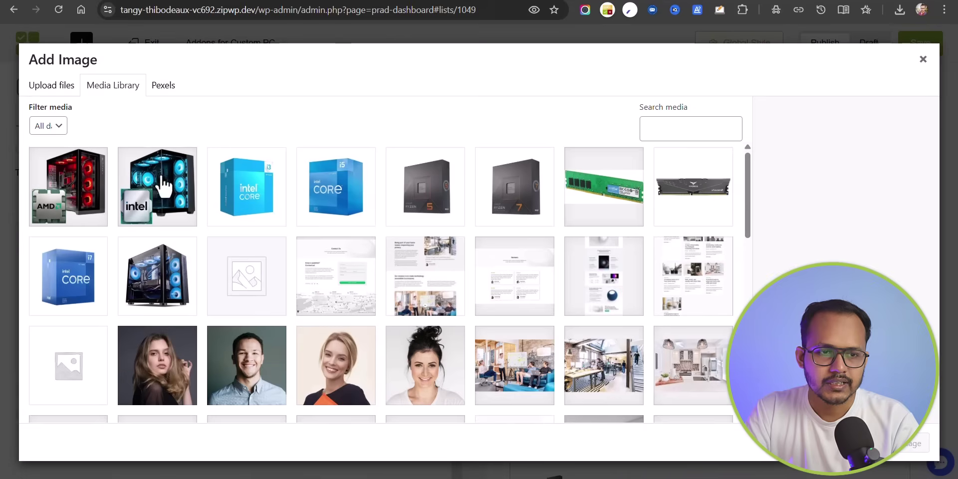
pyautogui.click(154, 197)
pyautogui.click(913, 444)
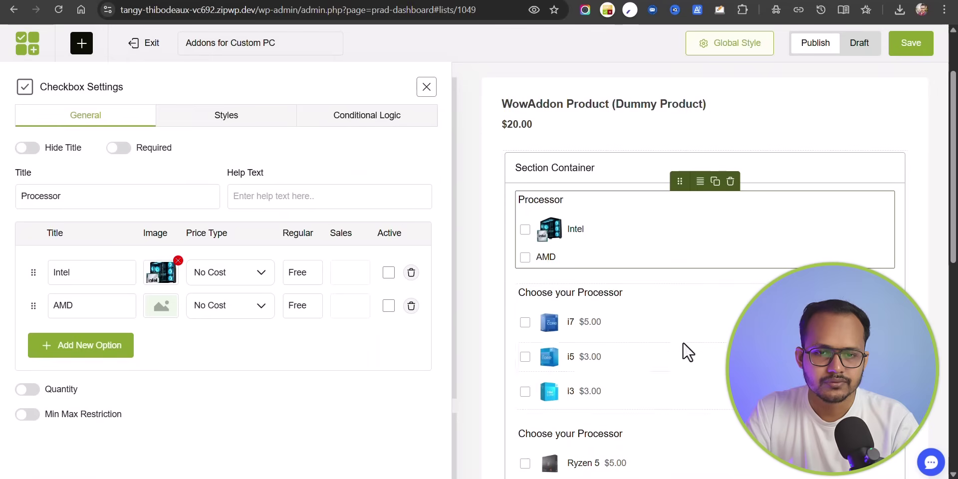
pyautogui.click(548, 260)
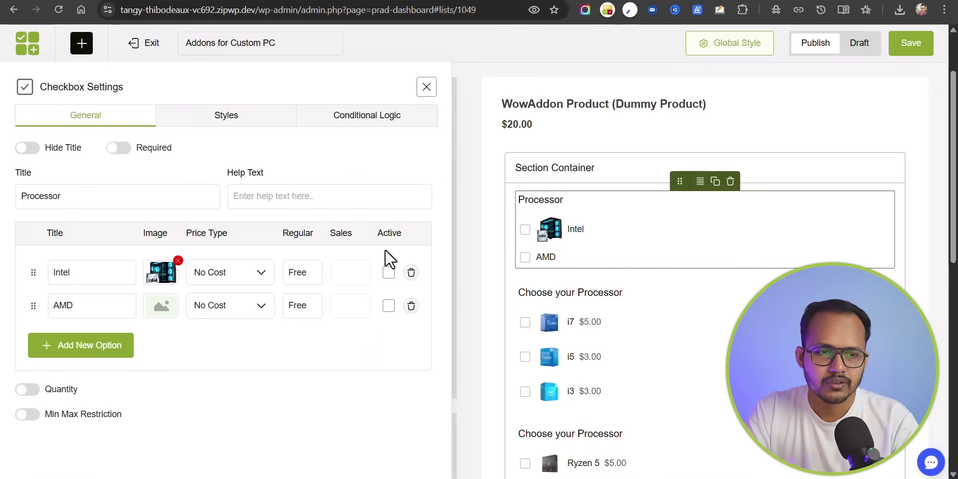
pyautogui.click(162, 307)
pyautogui.click(78, 209)
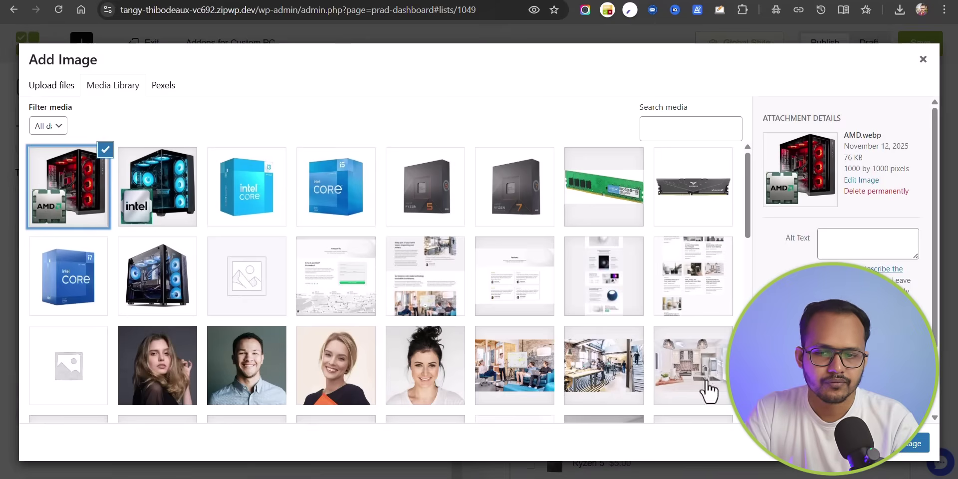
pyautogui.click(913, 443)
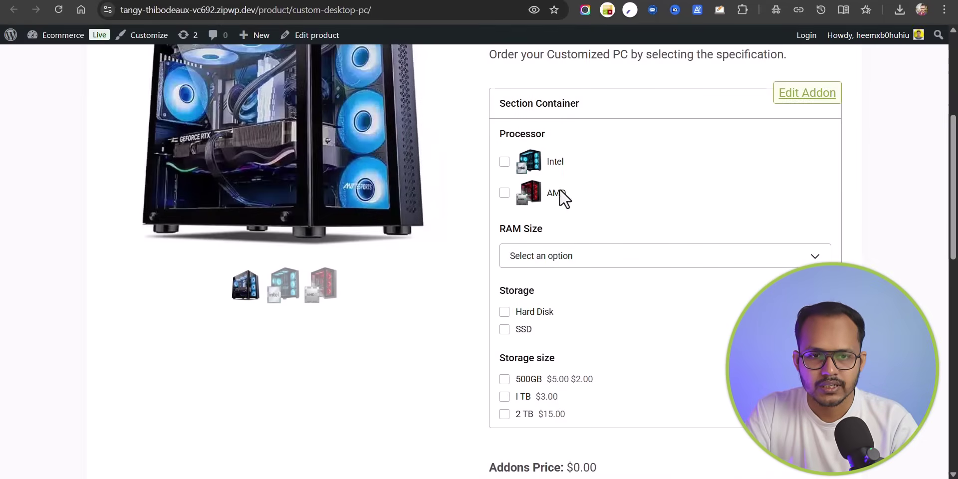
# - On the custom desktop PC product page, test the addons by selecting Intel with i7 and opening the RAM Size choices
pyautogui.click(505, 162)
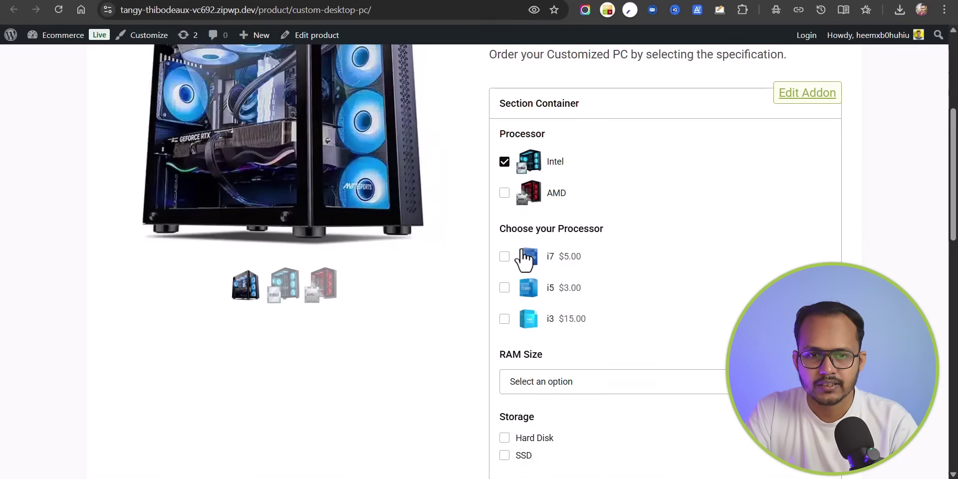
pyautogui.click(504, 257)
pyautogui.scroll(-3, 577, 385)
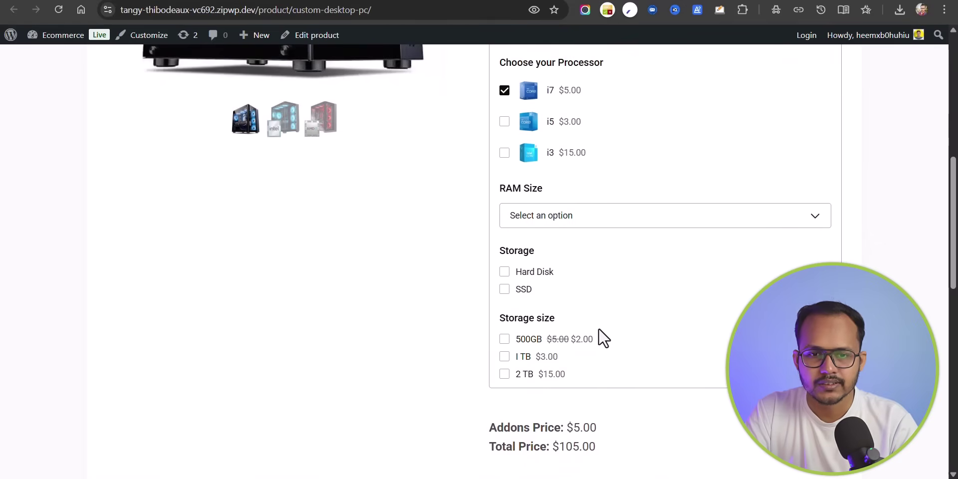
pyautogui.click(624, 218)
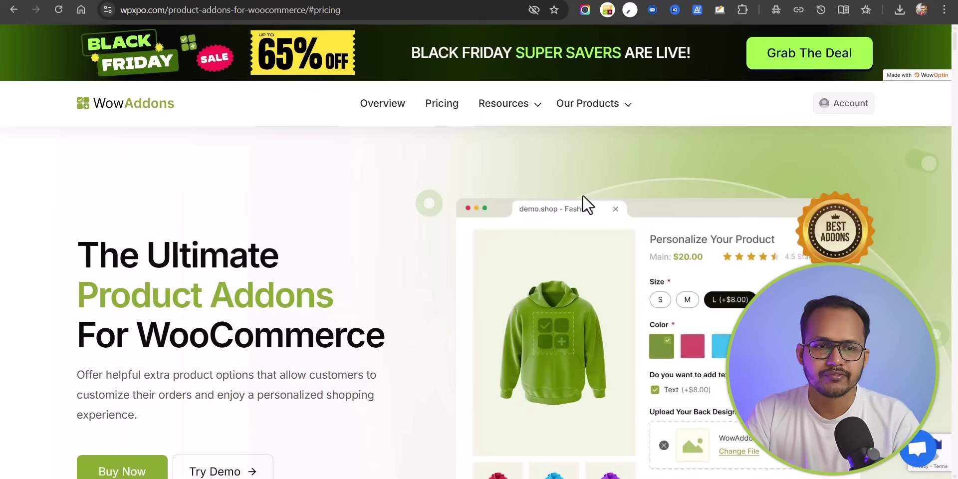
# - Open the pricing section of the WowAddons website and check the yearly prices of the 1 Site and Unlimited Sites plans
pyautogui.click(442, 104)
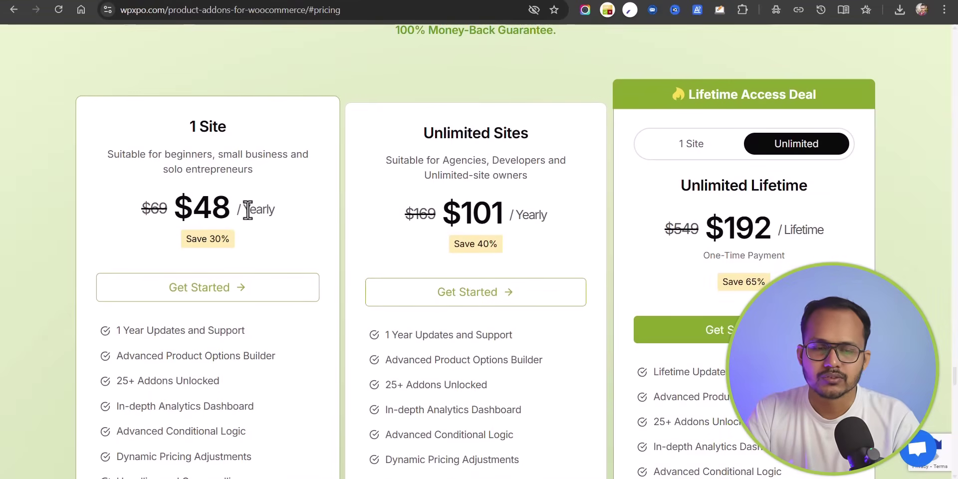
pyautogui.moveTo(184, 207); pyautogui.dragTo(272, 209)
pyautogui.click(288, 214)
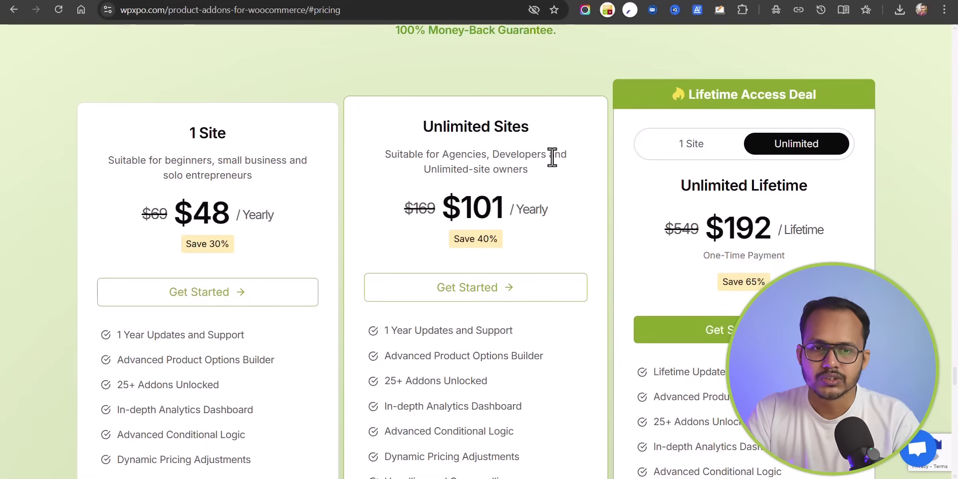
pyautogui.moveTo(463, 208); pyautogui.dragTo(540, 209)
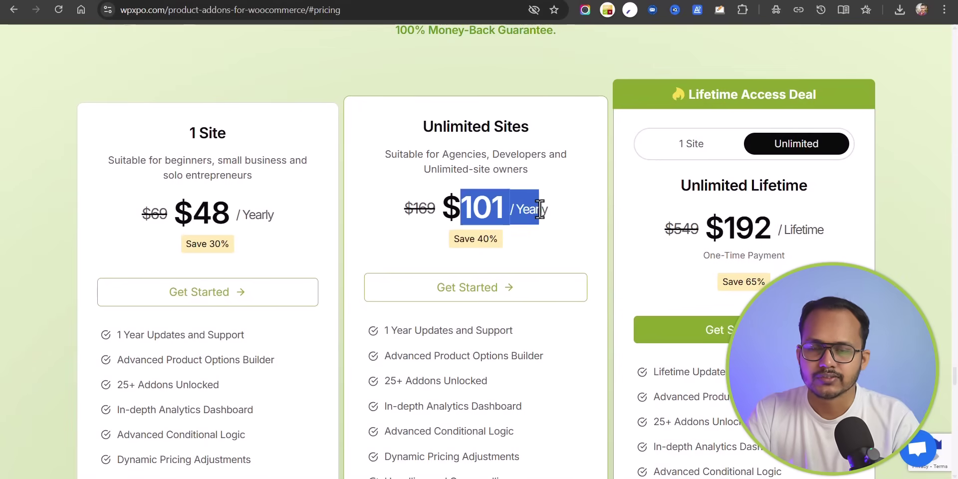
pyautogui.click(555, 210)
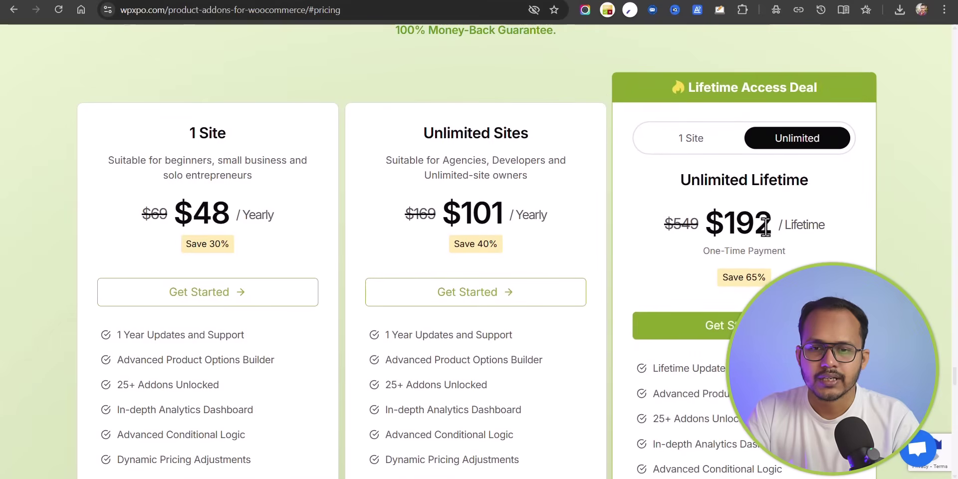
# - Switch the Lifetime Access Deal to 1 Site and check its one-time price
pyautogui.click(691, 139)
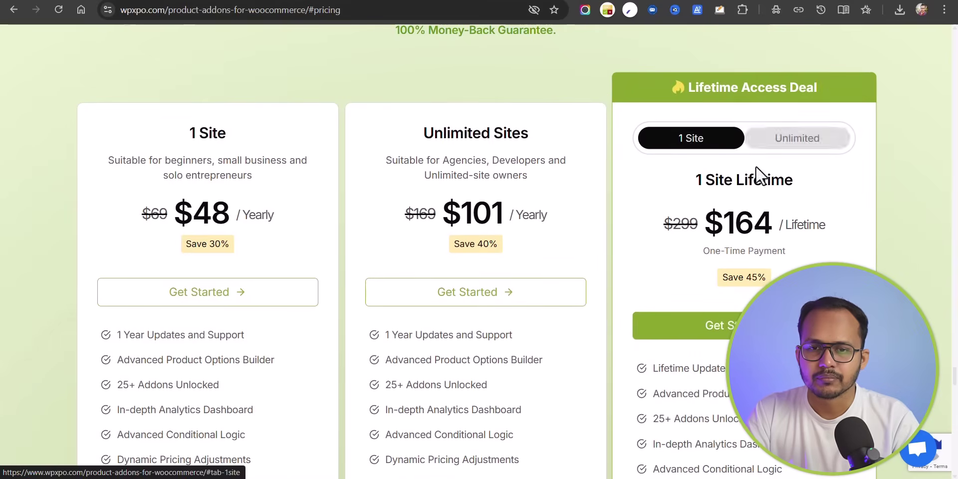
pyautogui.moveTo(700, 217); pyautogui.dragTo(825, 226)
pyautogui.click(885, 231)
# - Open the Lifetime Bundle deal and examine the Power Pack Bundle's price, license terms and included products
pyautogui.scroll(-15, 725, 223)
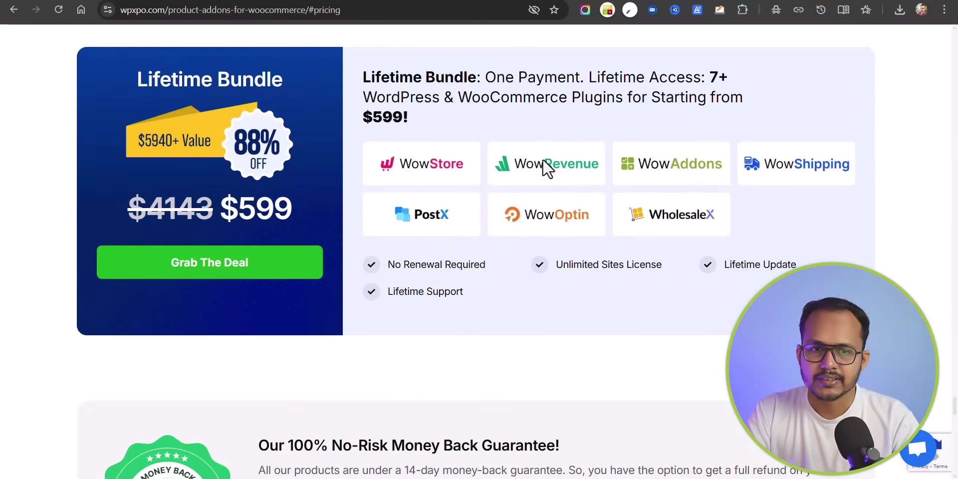
pyautogui.click(216, 274)
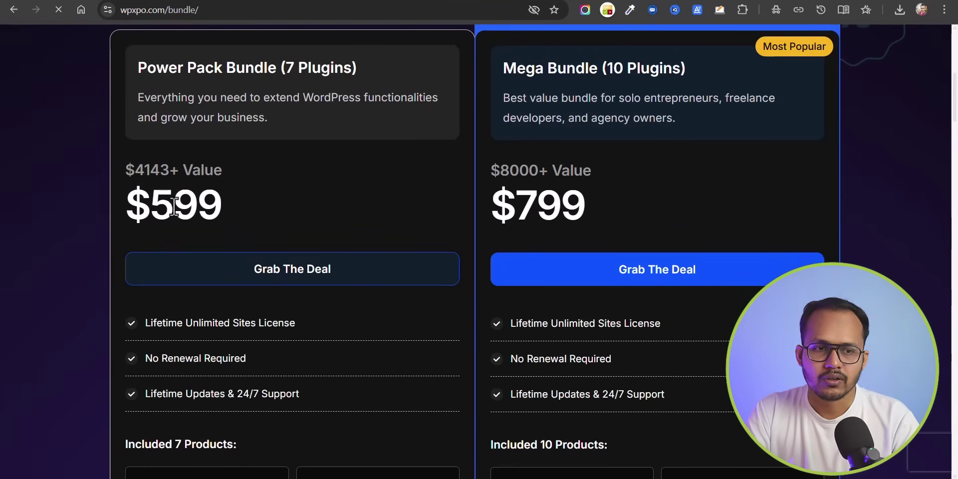
pyautogui.moveTo(150, 207); pyautogui.dragTo(223, 201)
pyautogui.scroll(-5, 332, 195)
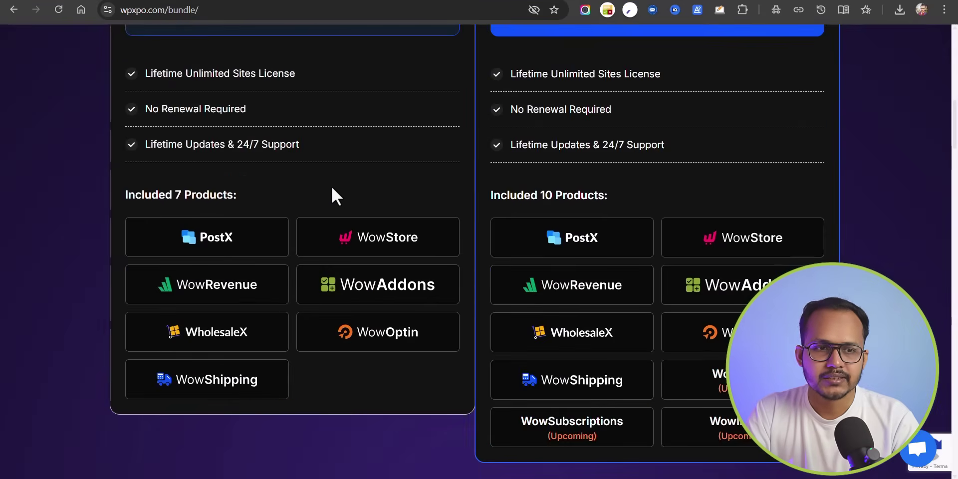
pyautogui.scroll(2, 208, 190)
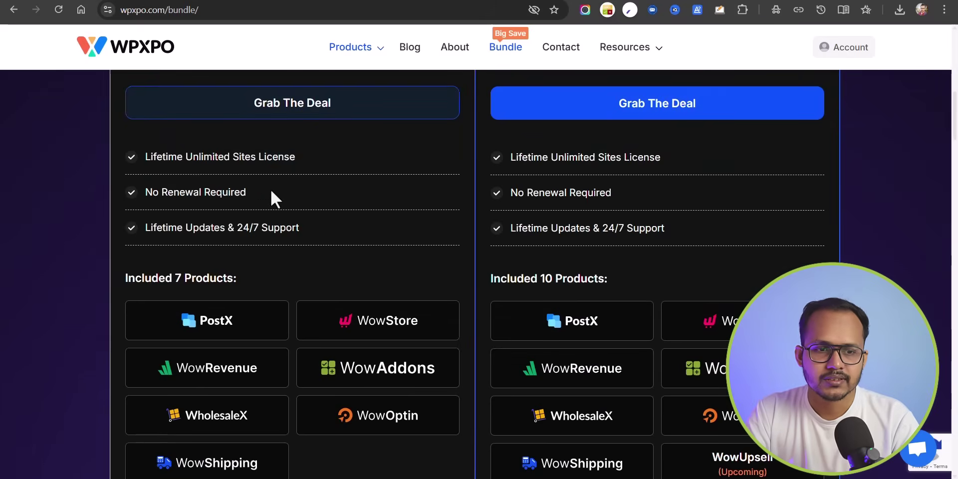
pyautogui.scroll(-3, 299, 246)
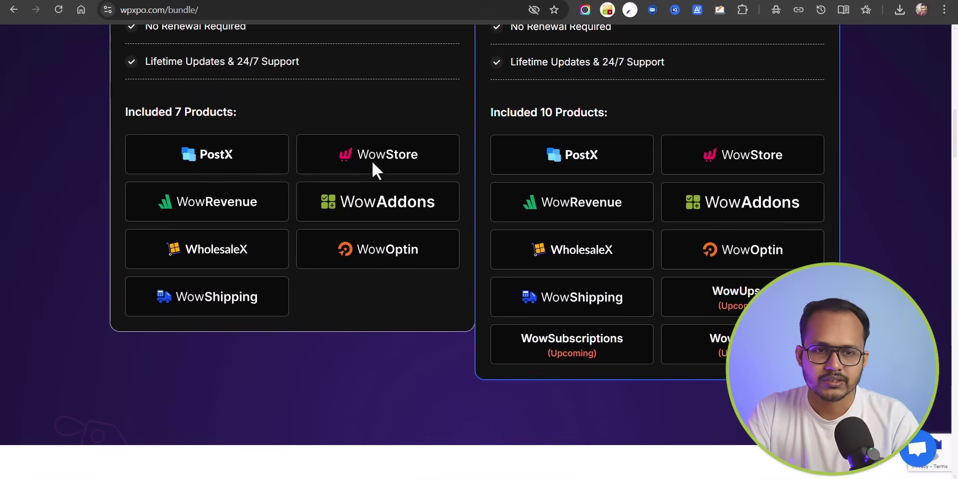
pyautogui.scroll(-10, 301, 319)
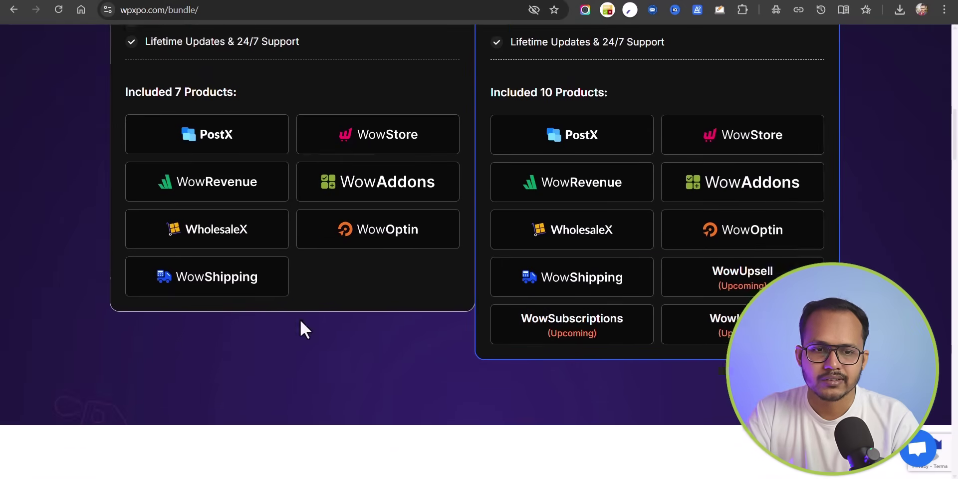
pyautogui.scroll(-5, 374, 286)
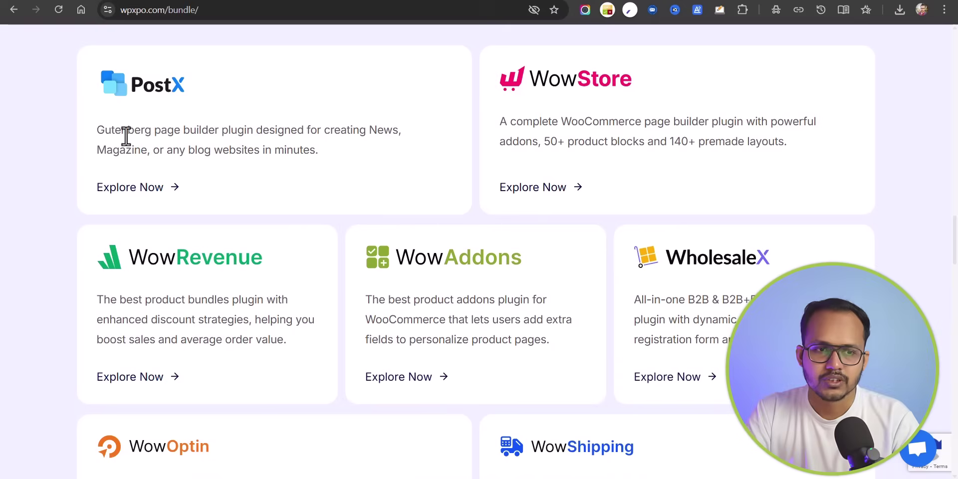
# - Read the descriptions of the bundled plugins, including PostX, WowStore, WowRevenue and WowOptin
pyautogui.moveTo(111, 133); pyautogui.dragTo(330, 154)
pyautogui.click(334, 160)
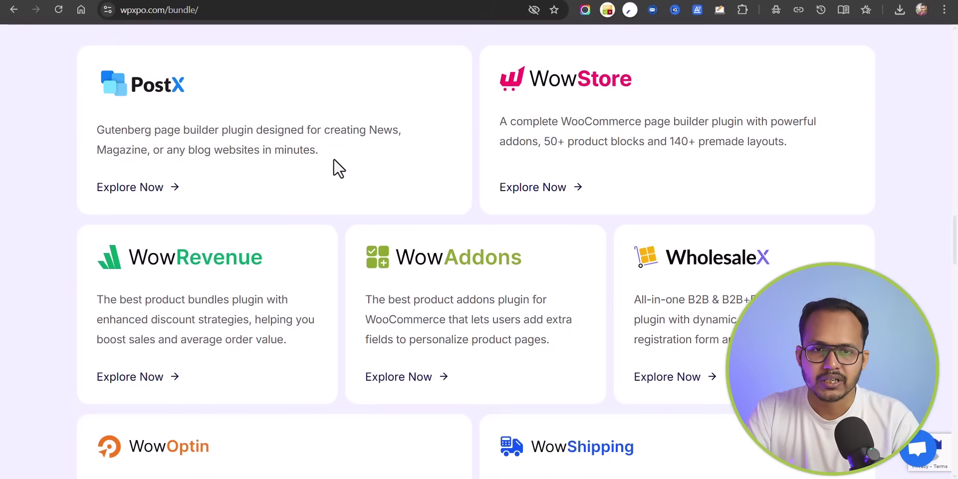
pyautogui.moveTo(510, 122); pyautogui.dragTo(626, 121)
pyautogui.click(582, 142)
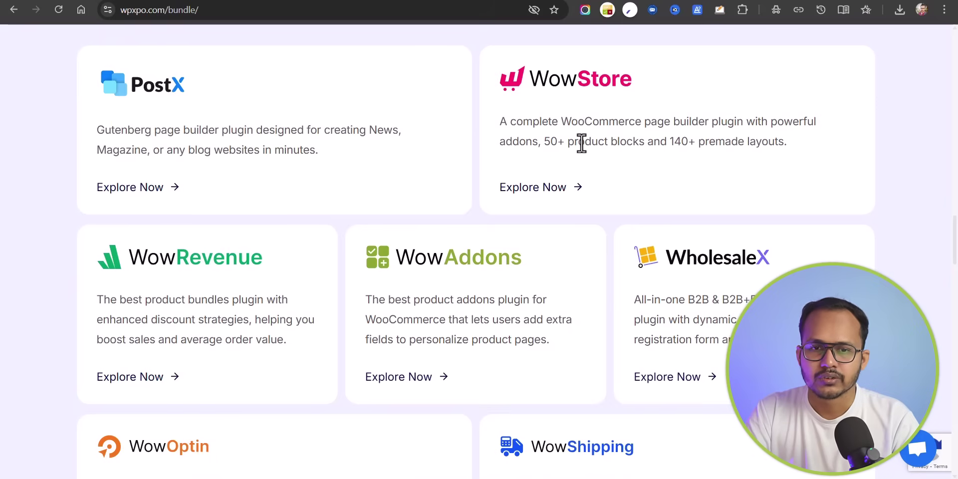
pyautogui.moveTo(540, 144); pyautogui.dragTo(709, 146)
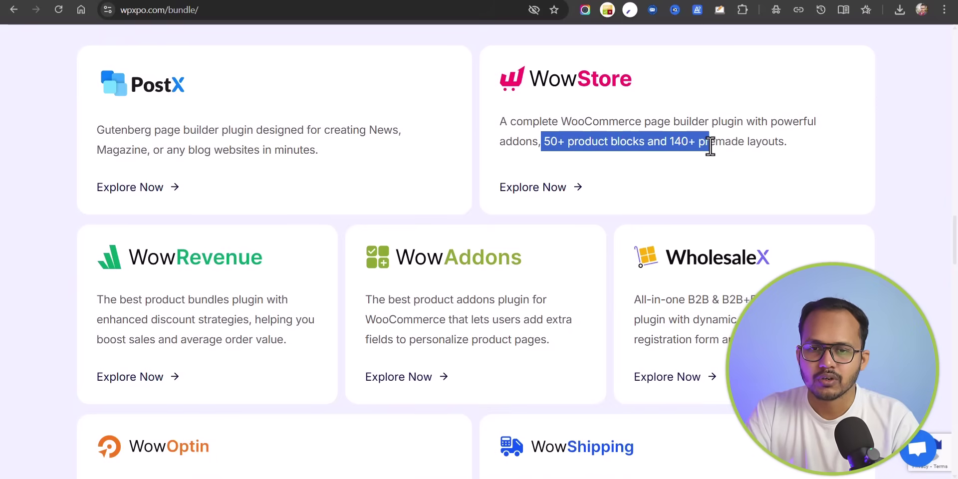
pyautogui.click(736, 145)
pyautogui.scroll(-3, 613, 182)
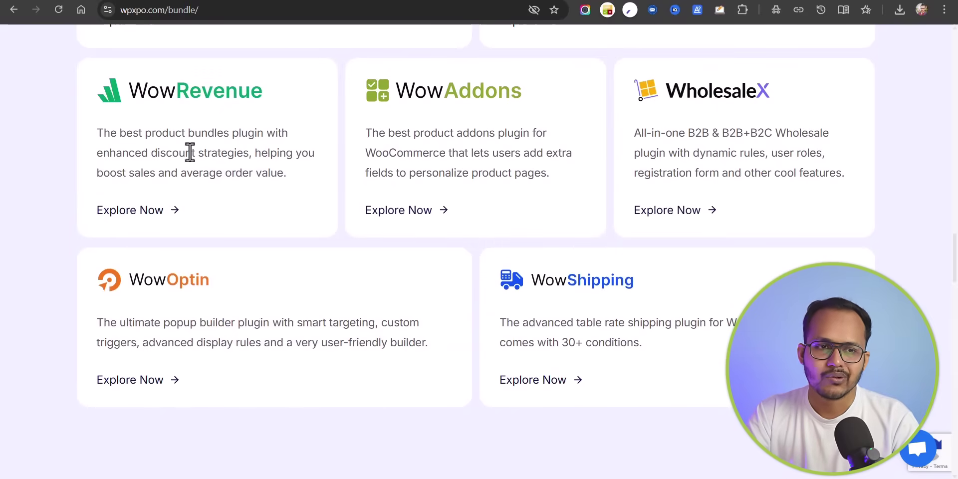
pyautogui.moveTo(149, 152); pyautogui.dragTo(256, 154)
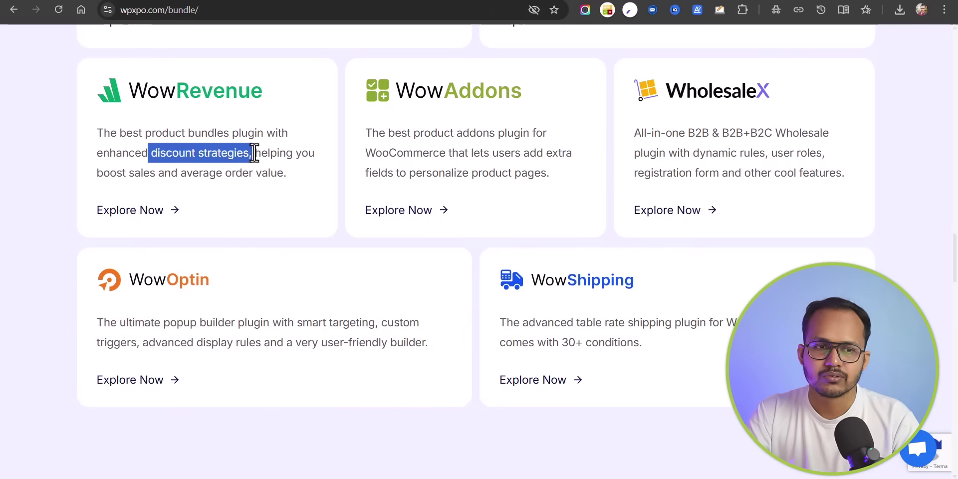
pyautogui.click(256, 154)
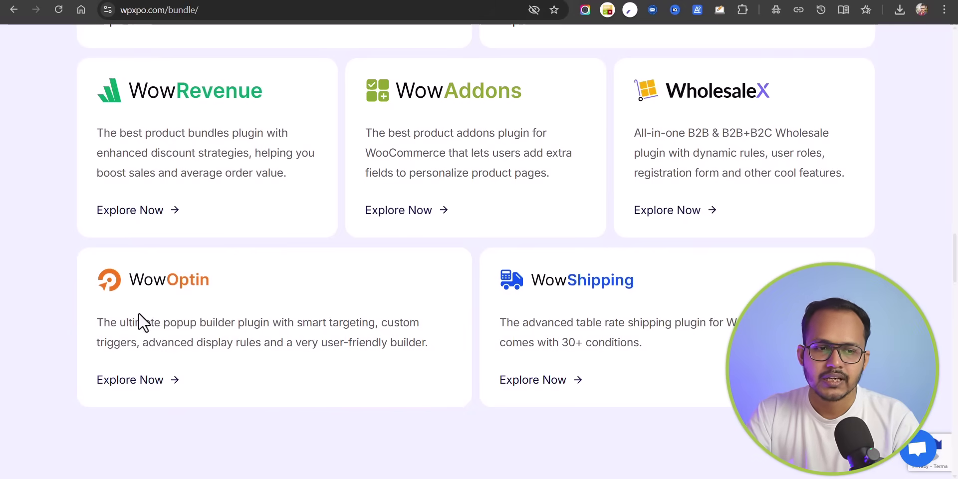
pyautogui.scroll(-3, 139, 316)
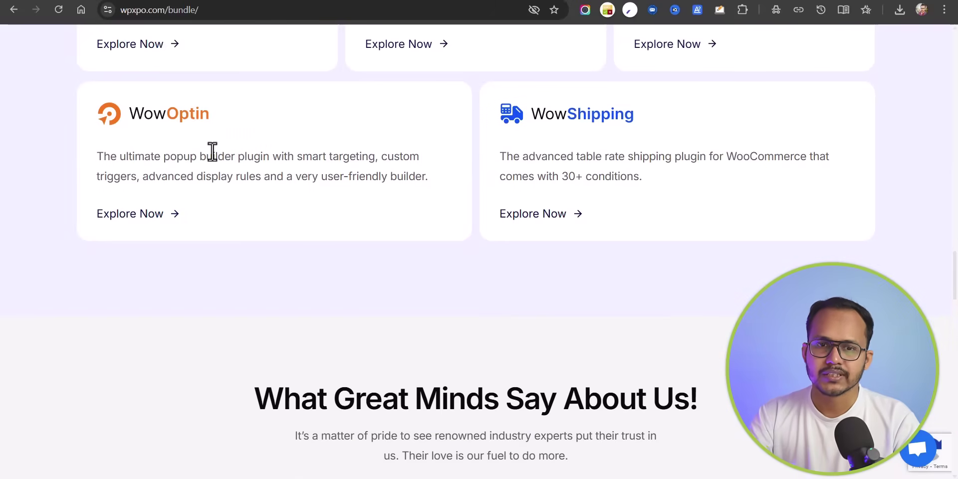
# - Go back over the bundle page to compare the Power Pack and Mega Bundle offers and the Black Friday deal heading
pyautogui.scroll(6, 376, 220)
pyautogui.scroll(6, 352, 258)
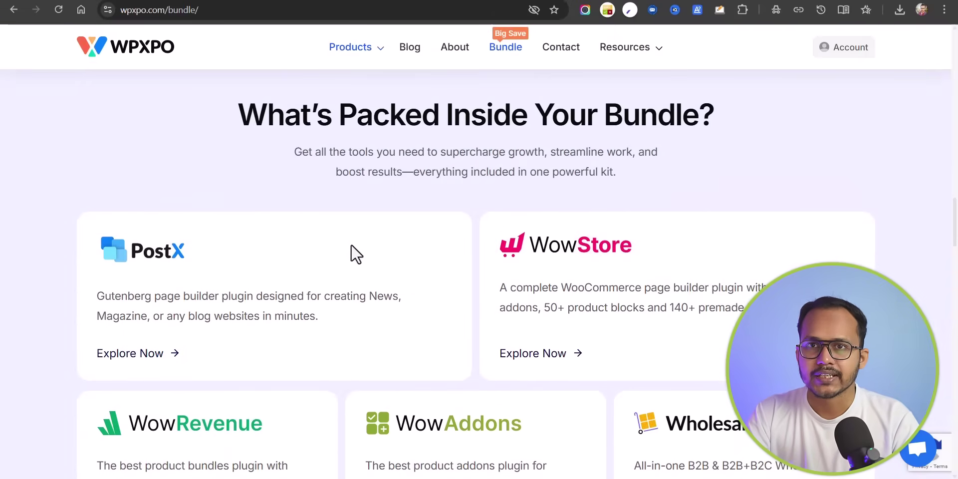
pyautogui.scroll(3, 357, 237)
pyautogui.scroll(8, 386, 225)
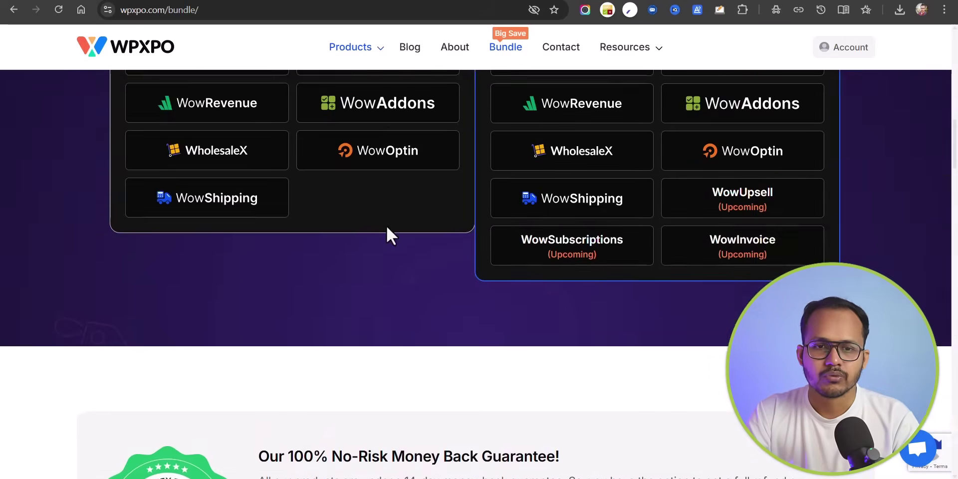
pyautogui.scroll(-2, 196, 312)
pyautogui.scroll(5, 301, 265)
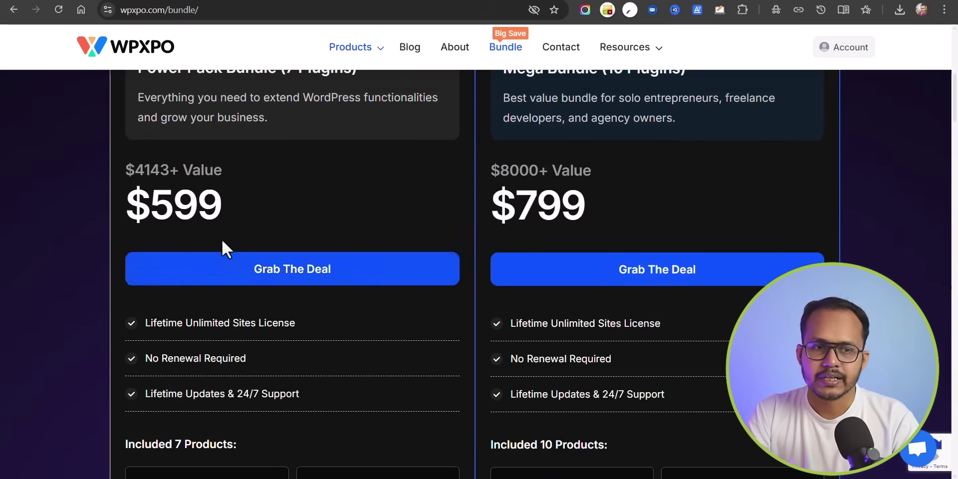
pyautogui.scroll(1, 189, 204)
pyautogui.scroll(2, 287, 224)
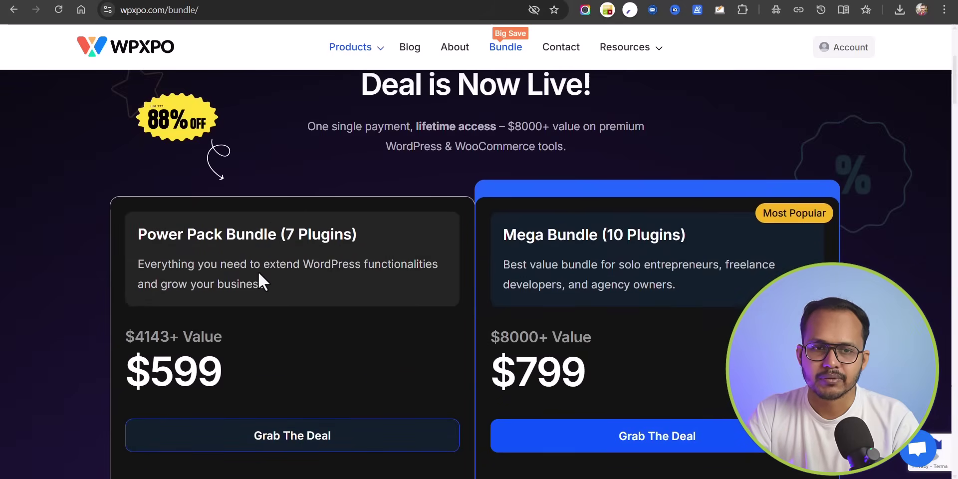
pyautogui.scroll(3, 264, 277)
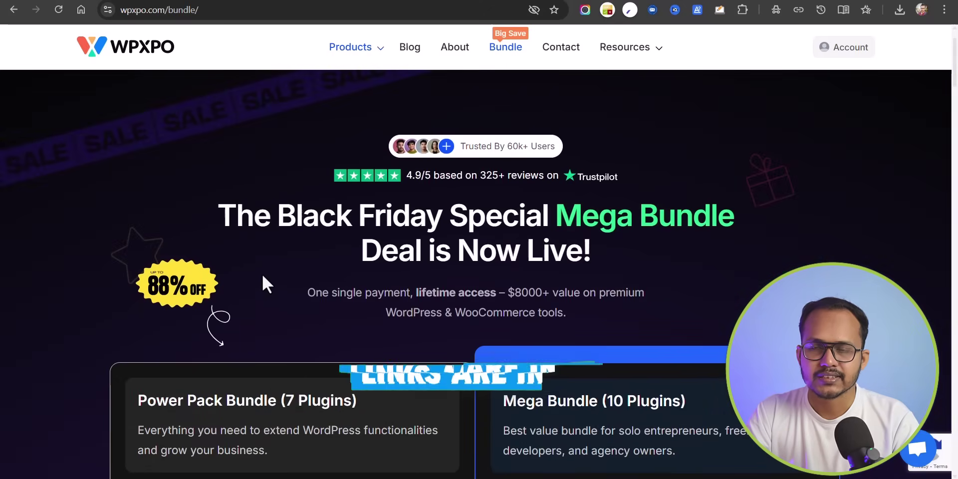